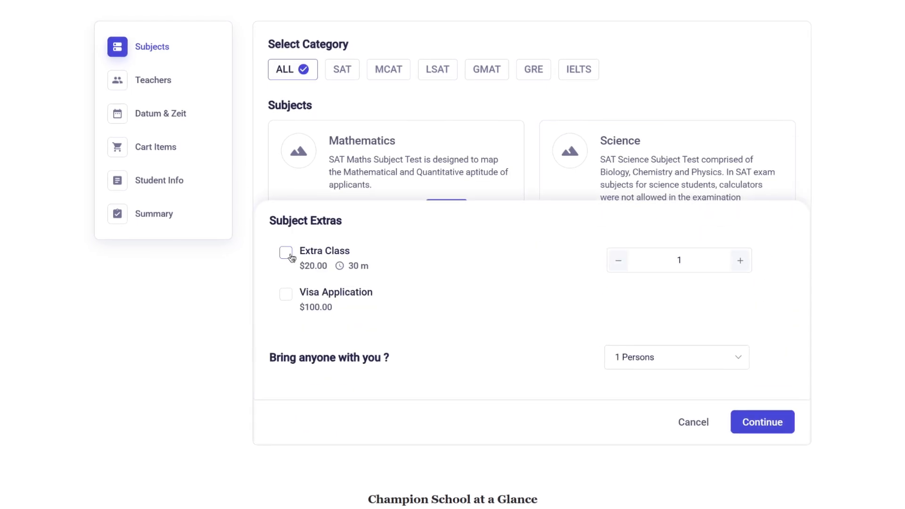
Fill in the demo History class booking with an increased quantity of Extra Class, the 05:00 pm - 07:00 pm slot and a payment mode.
{"action": "left_click", "coordinate": [284, 252]}
{"action": "left_click", "coordinate": [741, 259]}
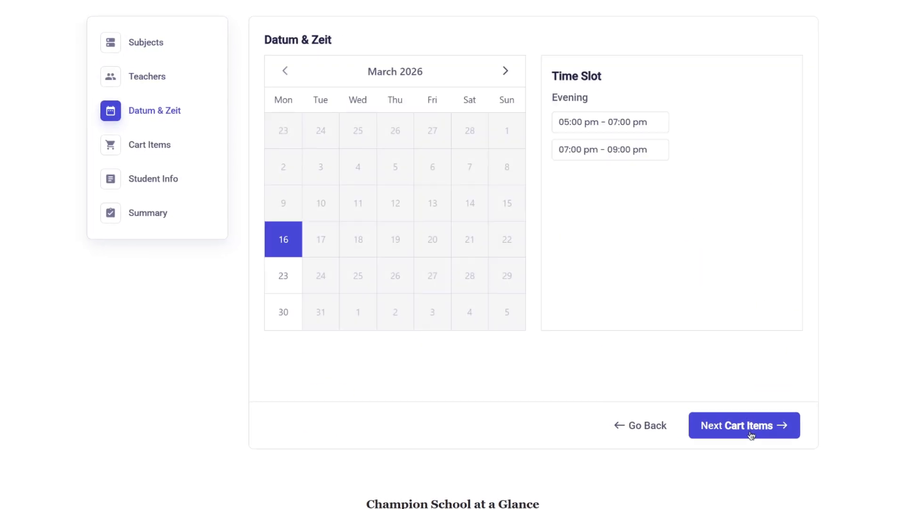
{"action": "left_click", "coordinate": [613, 124]}
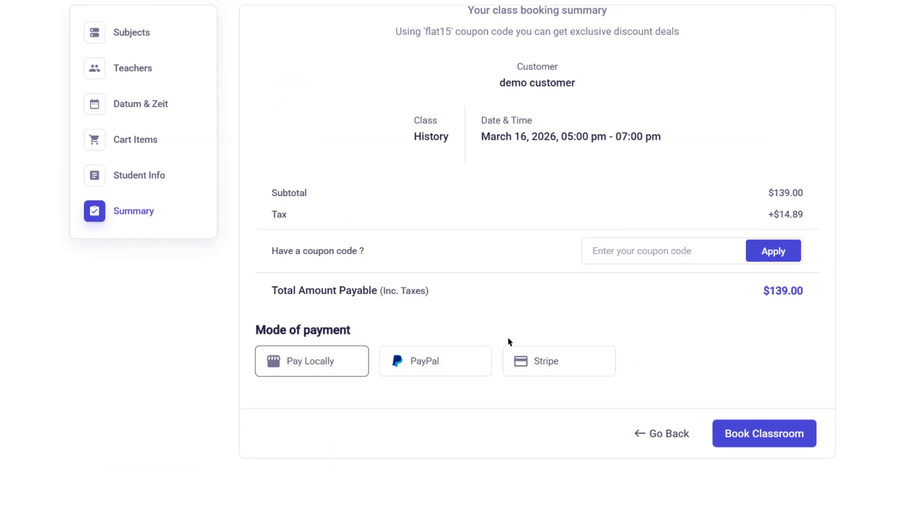
{"action": "left_click", "coordinate": [488, 377]}
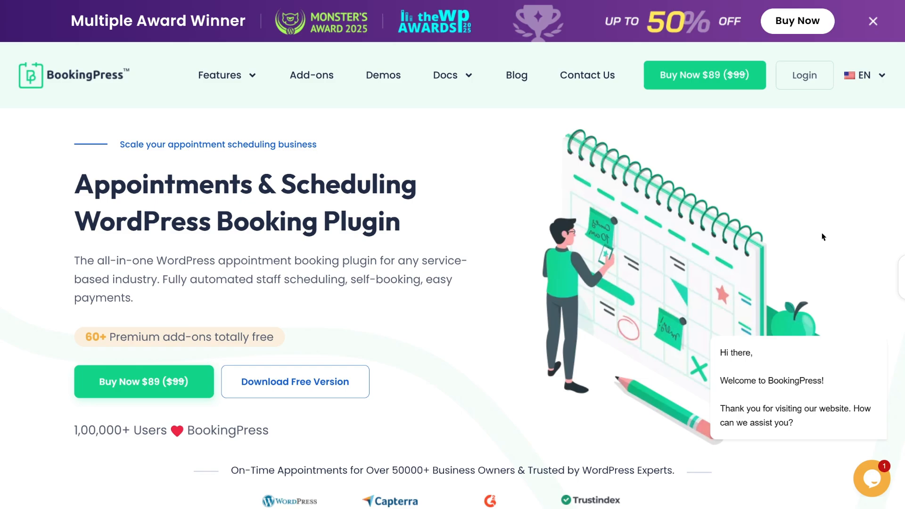
Look through the BookingPress home page, examining its suitable business types, features and supported payment gateways.
{"action": "scroll", "coordinate": [822, 236], "scroll_direction": "down", "scroll_amount": 10}
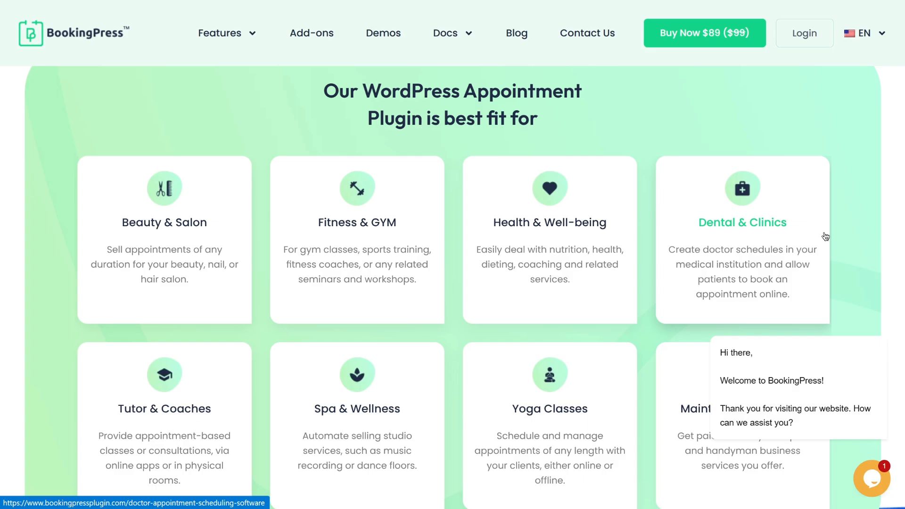
{"action": "scroll", "coordinate": [824, 236], "scroll_direction": "down", "scroll_amount": 12}
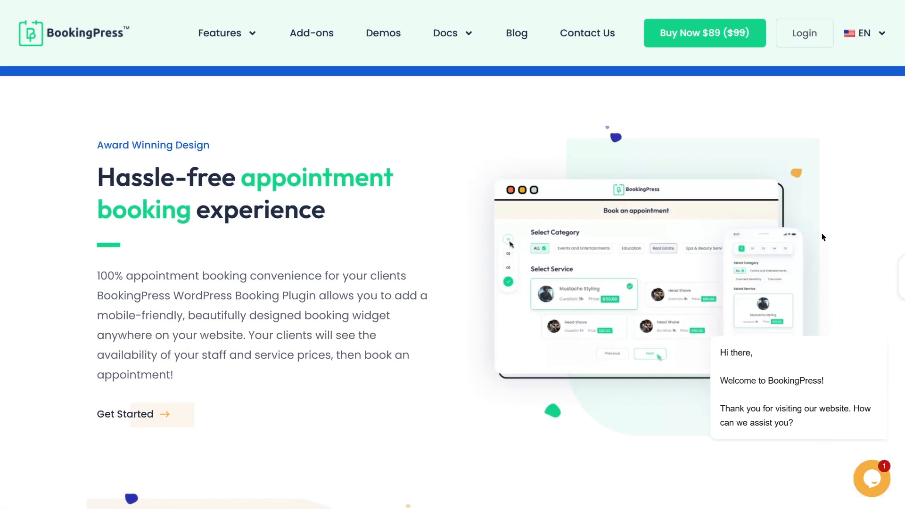
{"action": "scroll", "coordinate": [822, 236], "scroll_direction": "down", "scroll_amount": 8}
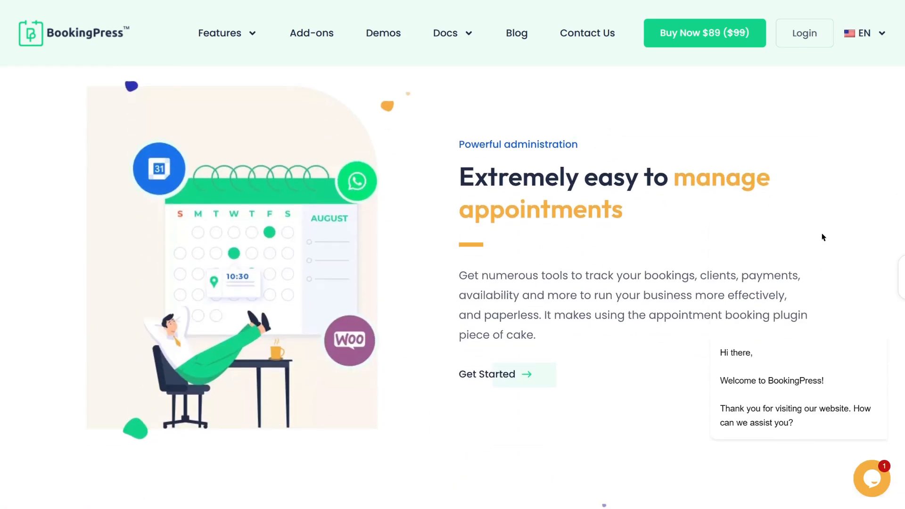
{"action": "scroll", "coordinate": [822, 237], "scroll_direction": "down", "scroll_amount": 8}
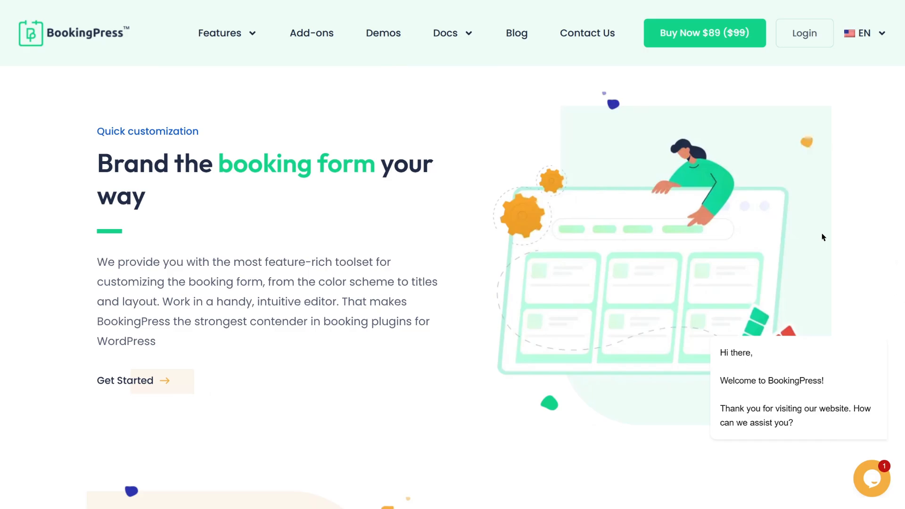
{"action": "scroll", "coordinate": [823, 237], "scroll_direction": "down", "scroll_amount": 8}
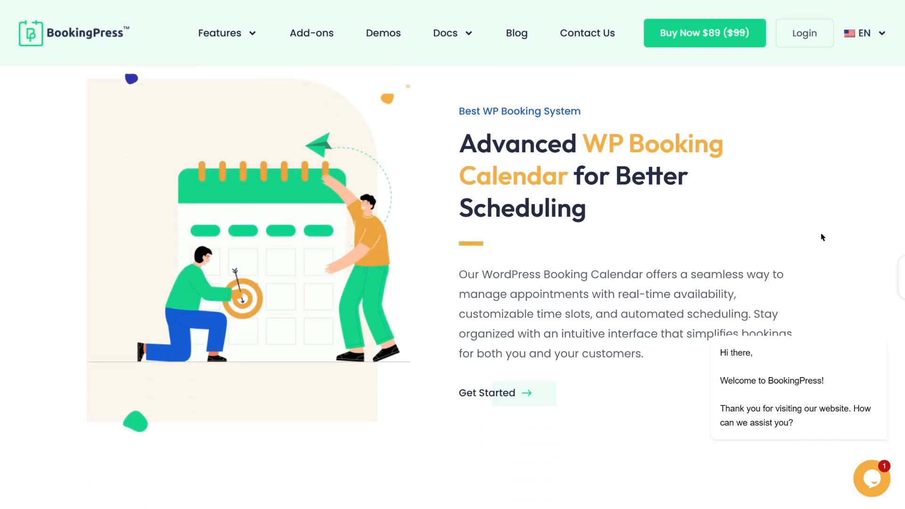
{"action": "scroll", "coordinate": [823, 236], "scroll_direction": "down", "scroll_amount": 8}
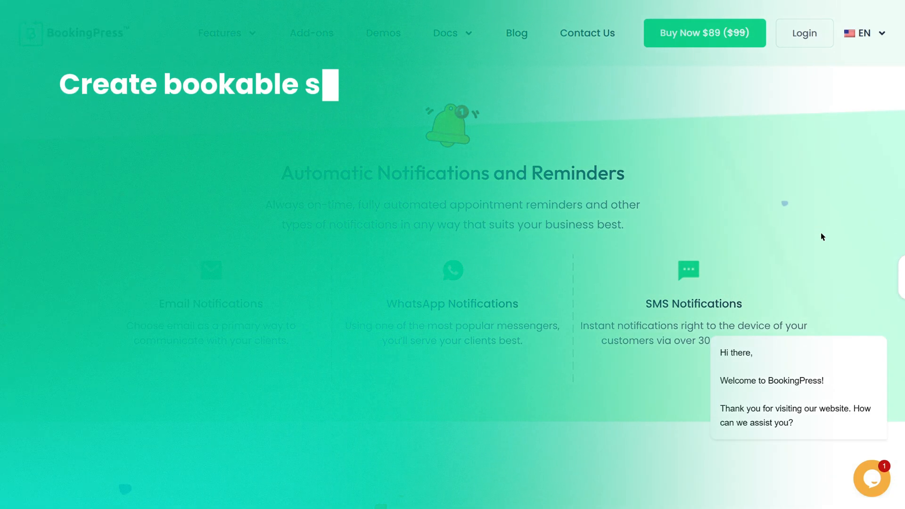
{"action": "scroll", "coordinate": [820, 233], "scroll_direction": "down", "scroll_amount": 8}
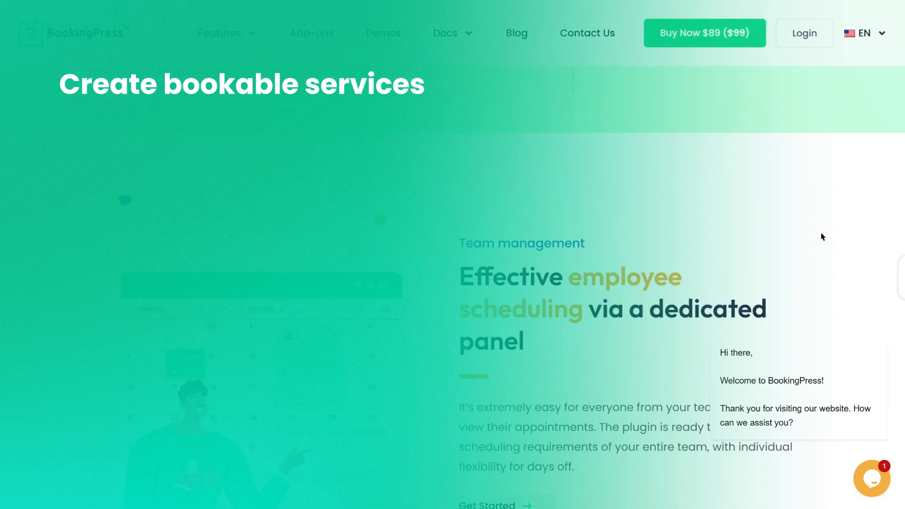
{"action": "scroll", "coordinate": [822, 237], "scroll_direction": "down", "scroll_amount": 8}
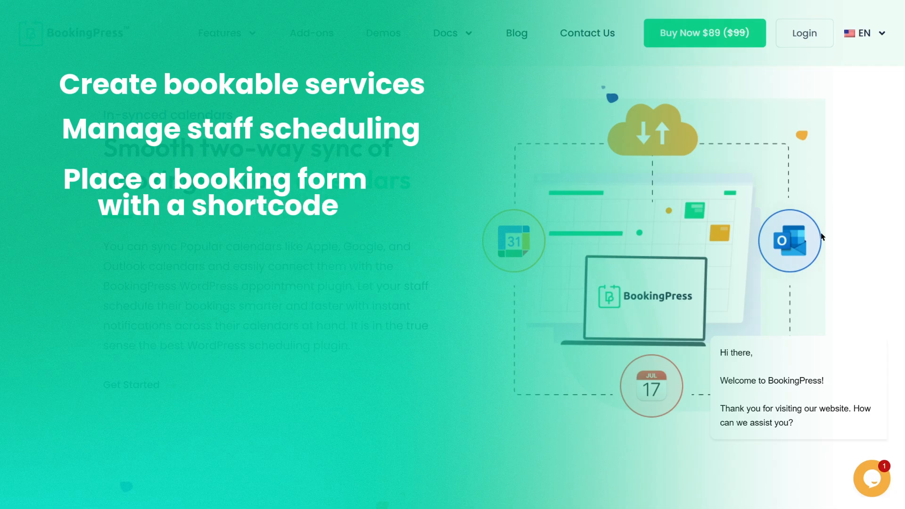
{"action": "scroll", "coordinate": [822, 236], "scroll_direction": "down", "scroll_amount": 6}
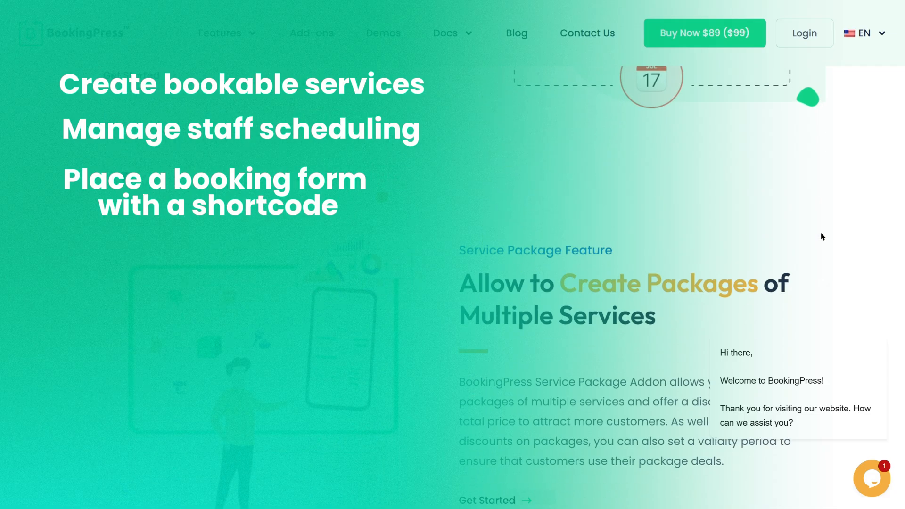
{"action": "scroll", "coordinate": [823, 236], "scroll_direction": "down", "scroll_amount": 5}
{"action": "scroll", "coordinate": [823, 237], "scroll_direction": "down", "scroll_amount": 2}
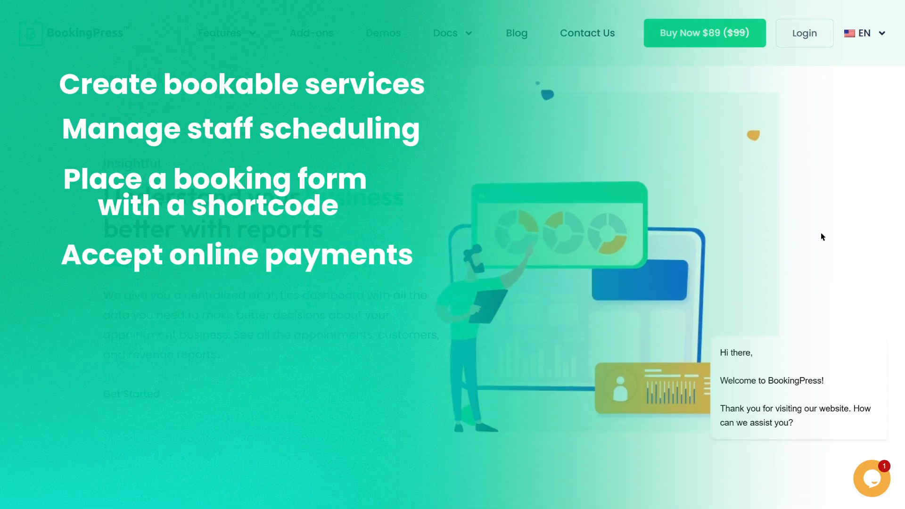
{"action": "scroll", "coordinate": [822, 237], "scroll_direction": "down", "scroll_amount": 10}
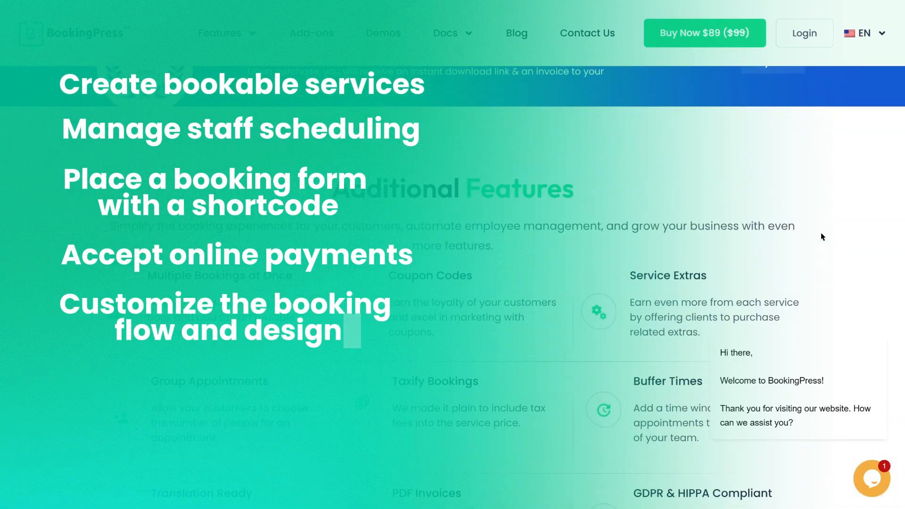
{"action": "scroll", "coordinate": [822, 236], "scroll_direction": "down", "scroll_amount": 2}
{"action": "scroll", "coordinate": [822, 236], "scroll_direction": "down", "scroll_amount": 4}
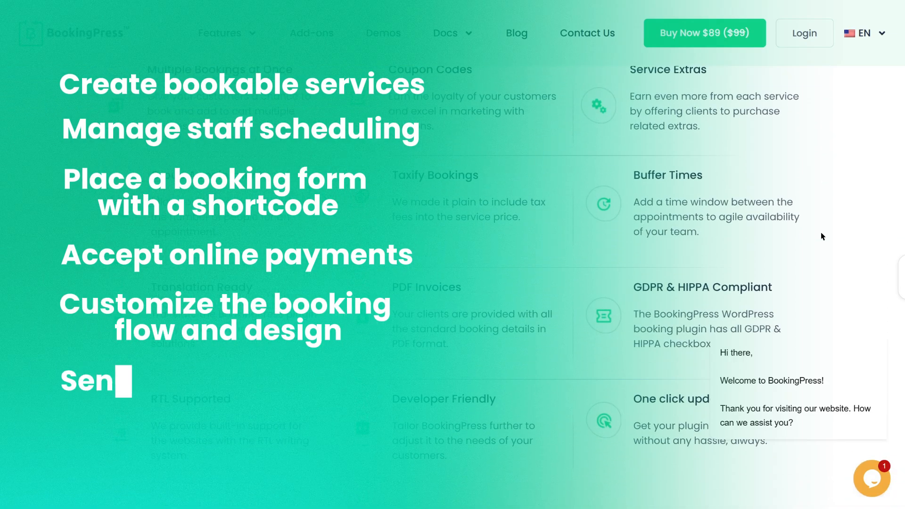
{"action": "scroll", "coordinate": [822, 237], "scroll_direction": "down", "scroll_amount": 2}
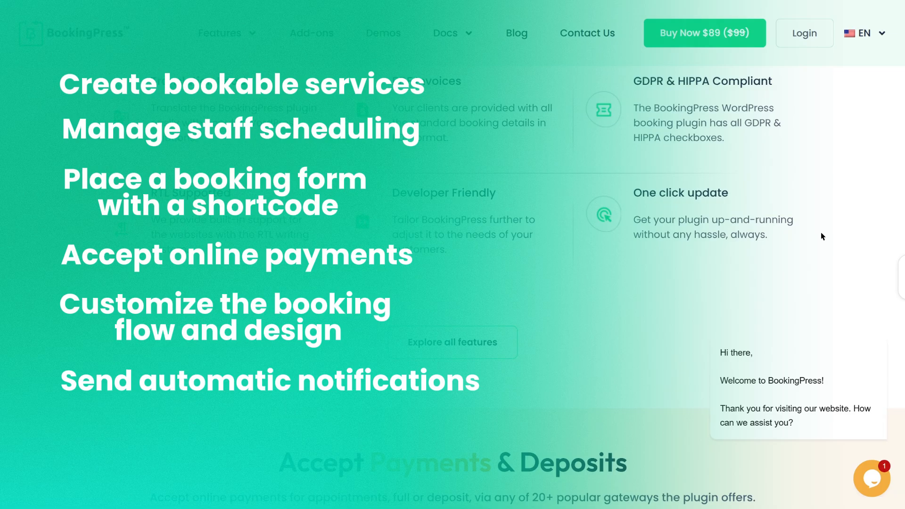
{"action": "scroll", "coordinate": [822, 236], "scroll_direction": "down", "scroll_amount": 6}
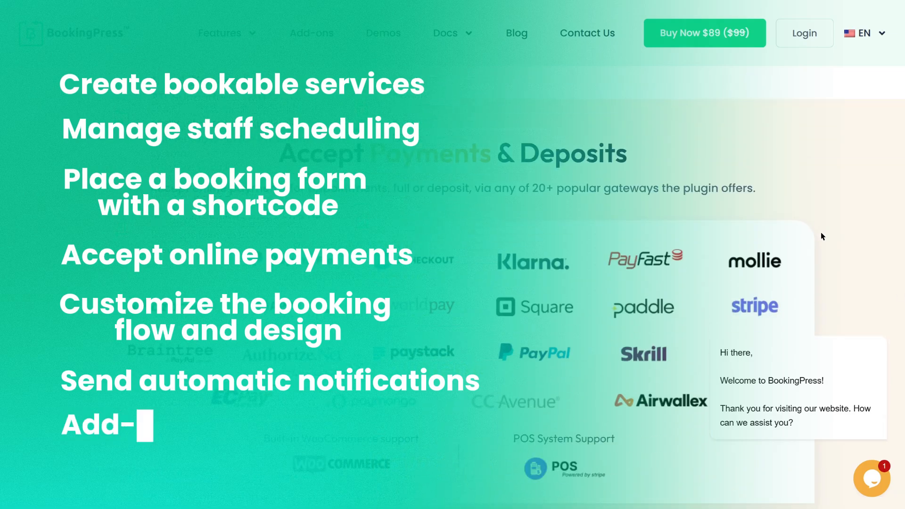
{"action": "scroll", "coordinate": [822, 236], "scroll_direction": "down", "scroll_amount": 2}
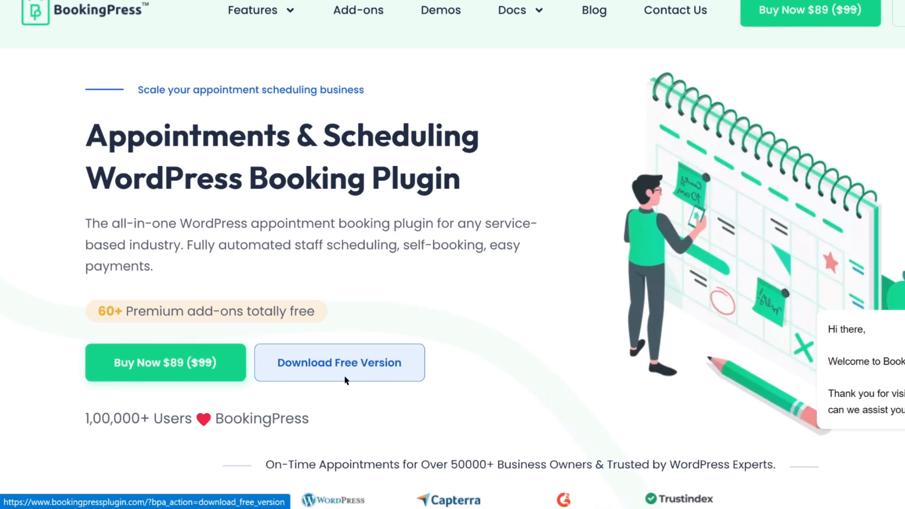
Download the free version of BookingPress and save bookingpress-appointment-booking_1.1.53.zip in the Download folder.
{"action": "left_click", "coordinate": [302, 395]}
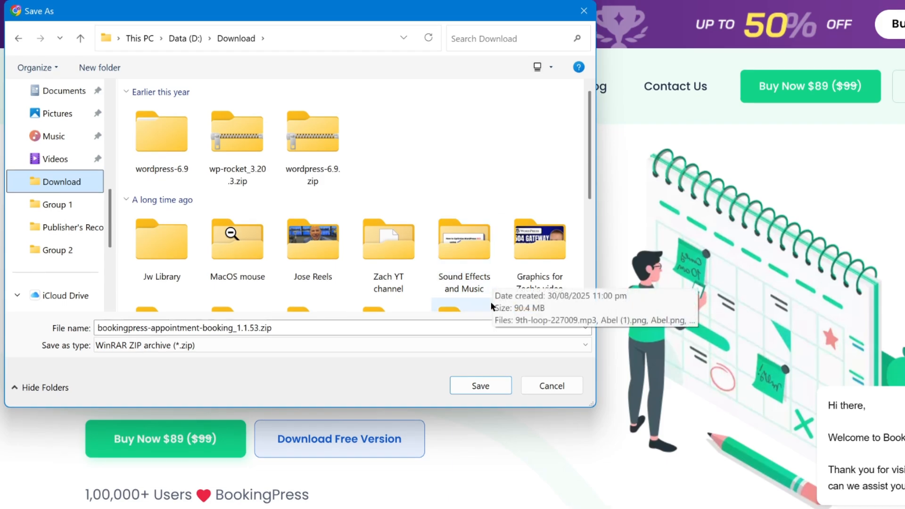
{"action": "left_click", "coordinate": [480, 386]}
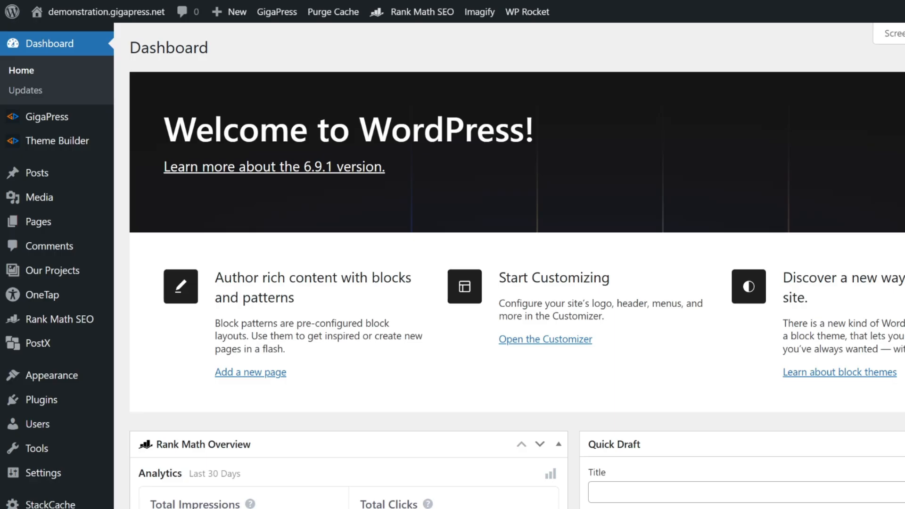
In the WordPress dashboard, install the plugin from bookingpress-appointment-booking_1.1.53.zip and activate it.
{"action": "mouse_move", "coordinate": [49, 405]}
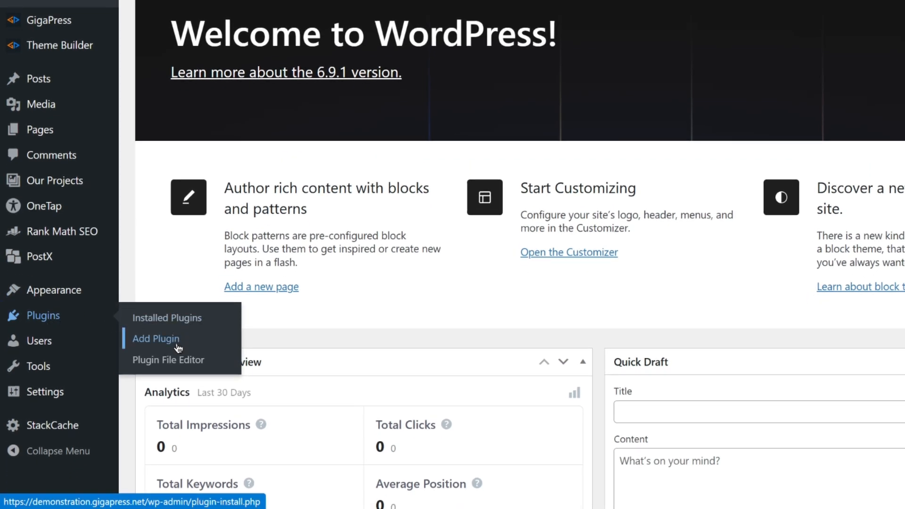
{"action": "left_click", "coordinate": [179, 348]}
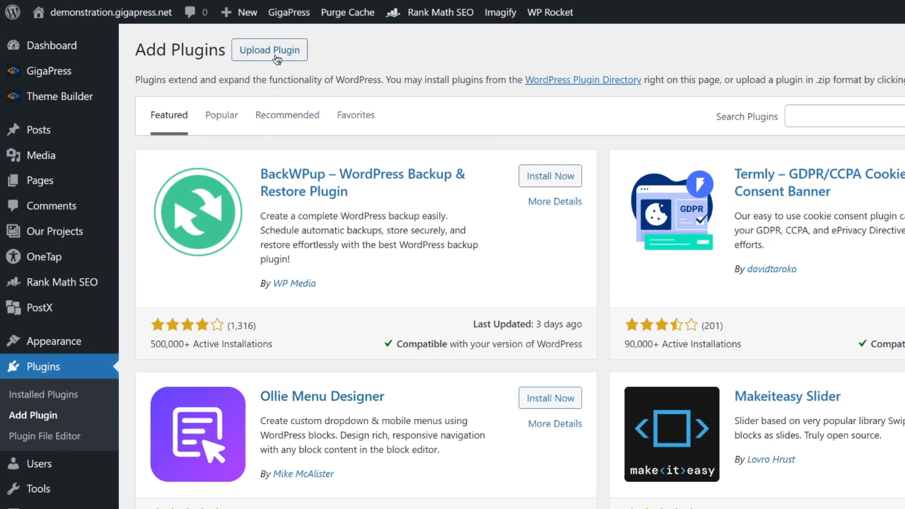
{"action": "left_click", "coordinate": [276, 56]}
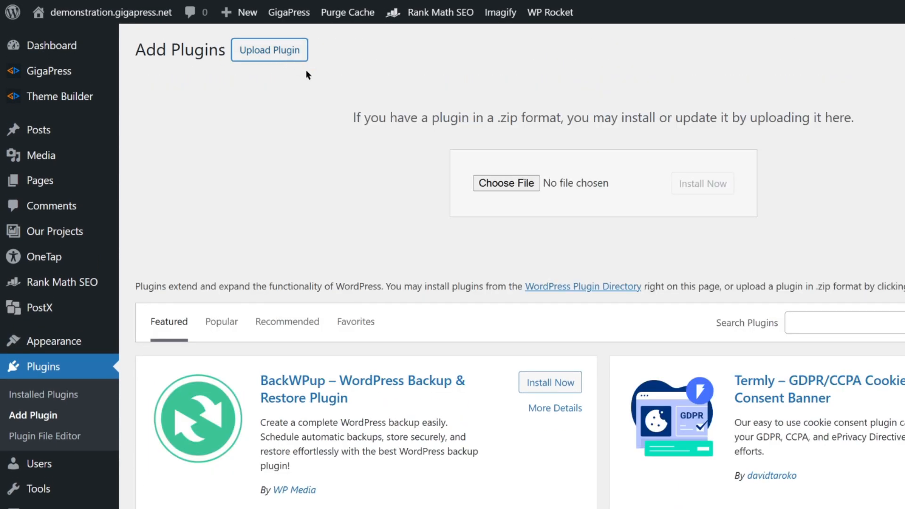
{"action": "left_click", "coordinate": [512, 185]}
{"action": "double_click", "coordinate": [179, 177]}
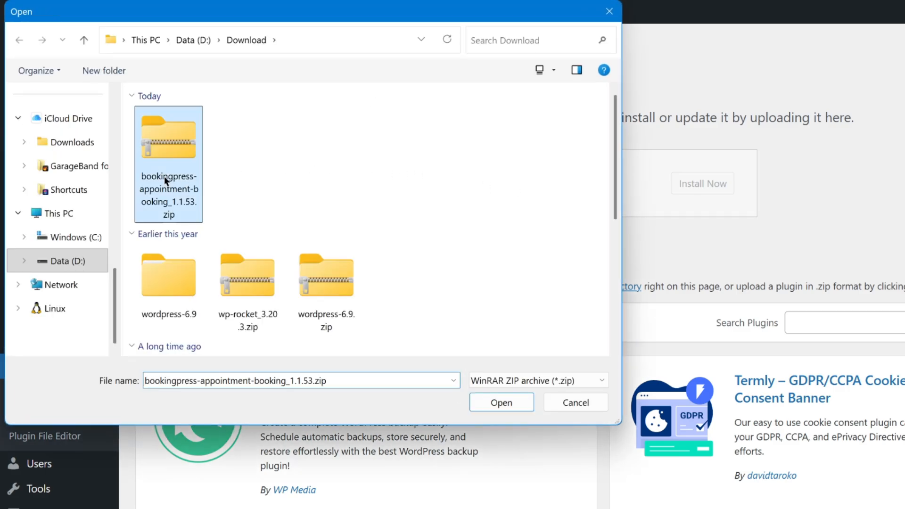
{"action": "left_click", "coordinate": [704, 190]}
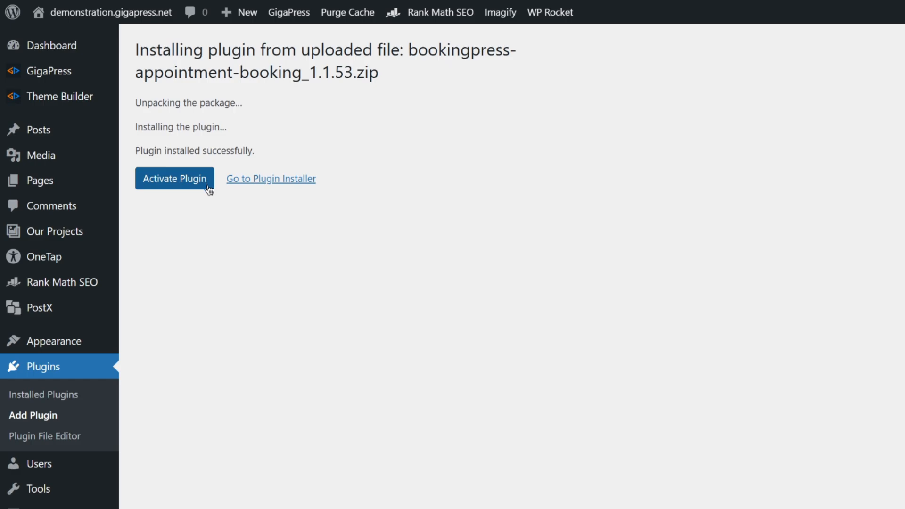
{"action": "left_click", "coordinate": [209, 188]}
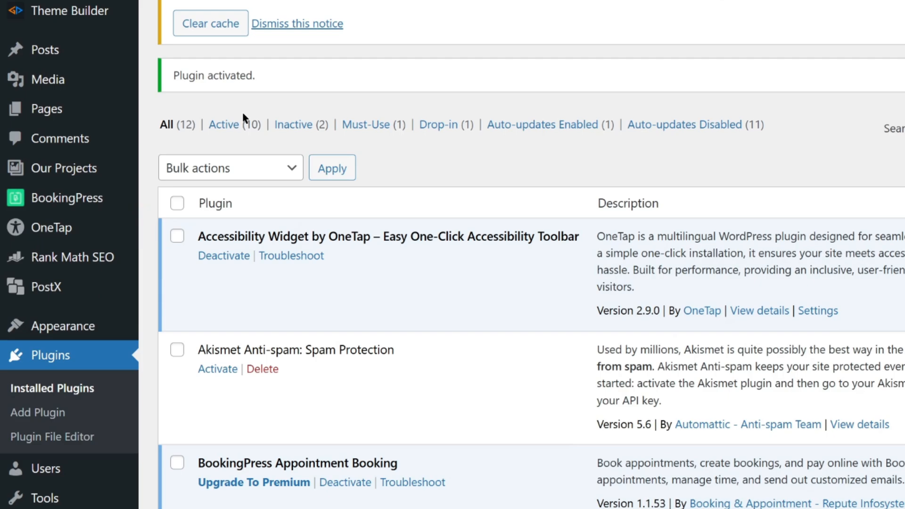
Open the BookingPress setup wizard, enter Demo Gigapress as the company name and fill in the company address.
{"action": "left_click", "coordinate": [67, 197]}
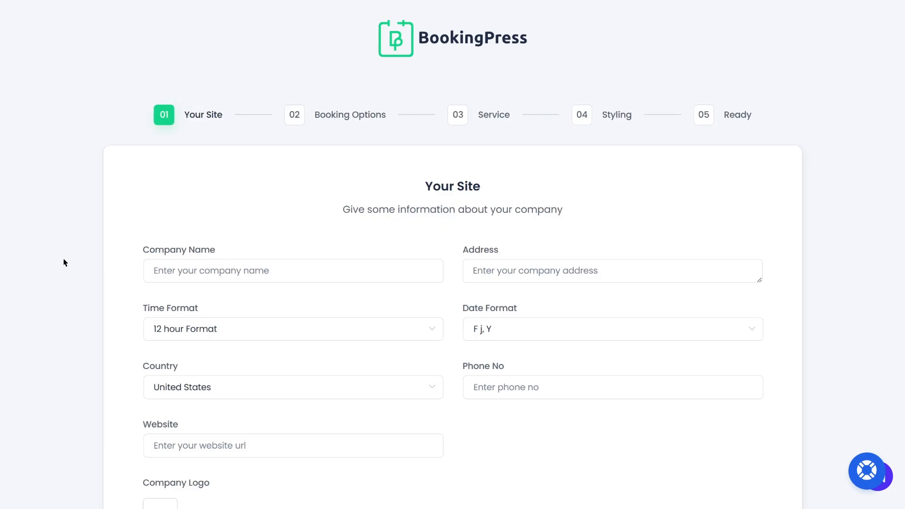
{"action": "left_click", "coordinate": [191, 272]}
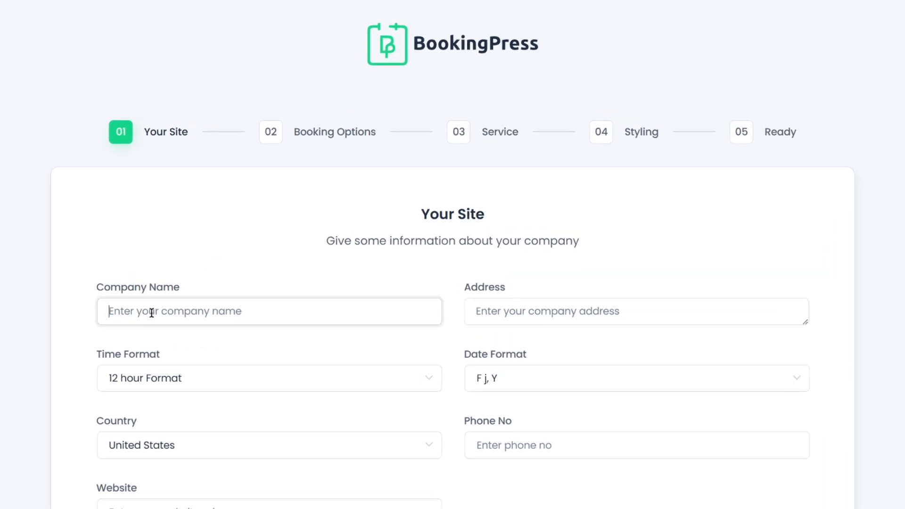
{"action": "type", "text": "Demo Giga"}
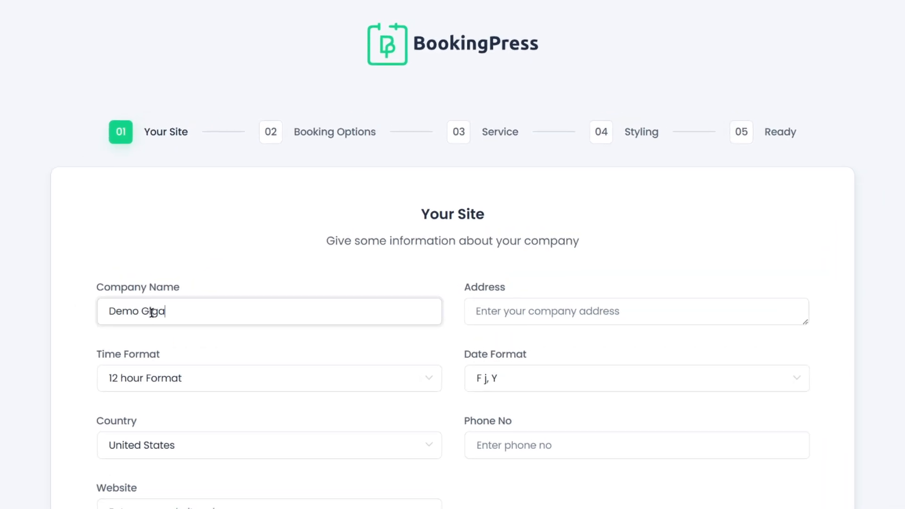
{"action": "type", "text": "press"}
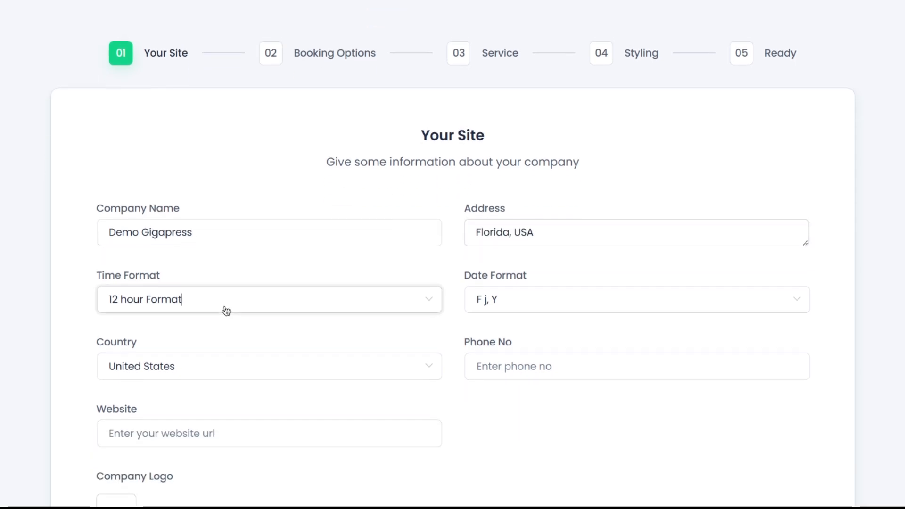
Set the site's time format to 24 hour Format and the date format to m/d/Y, with United States as the country.
{"action": "left_click", "coordinate": [226, 387]}
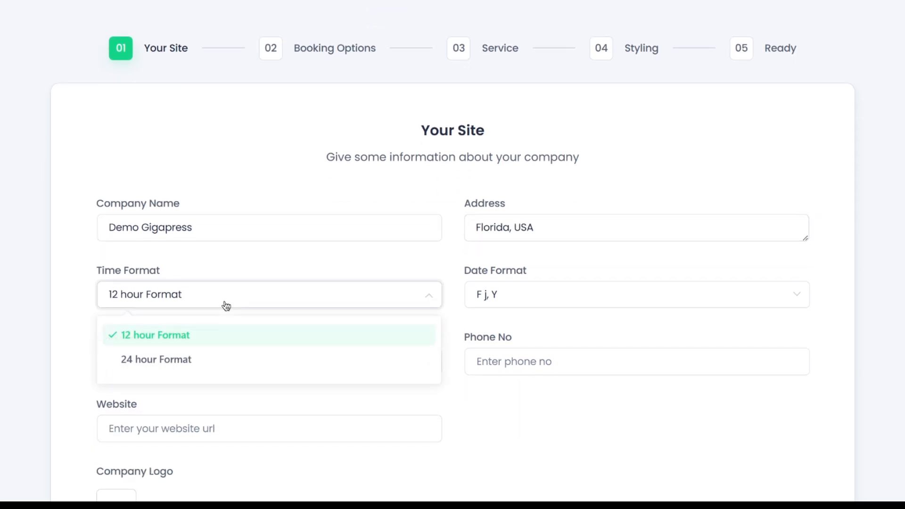
{"action": "left_click", "coordinate": [200, 361]}
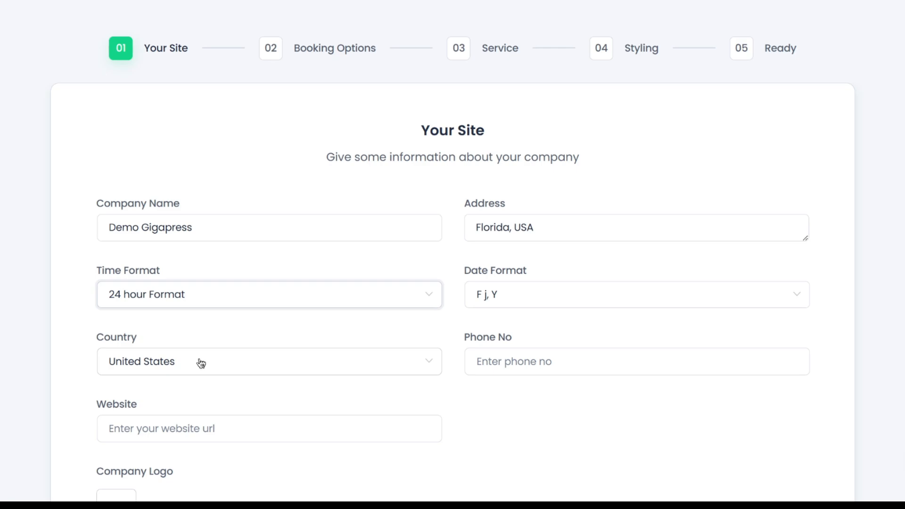
{"action": "left_click", "coordinate": [508, 308]}
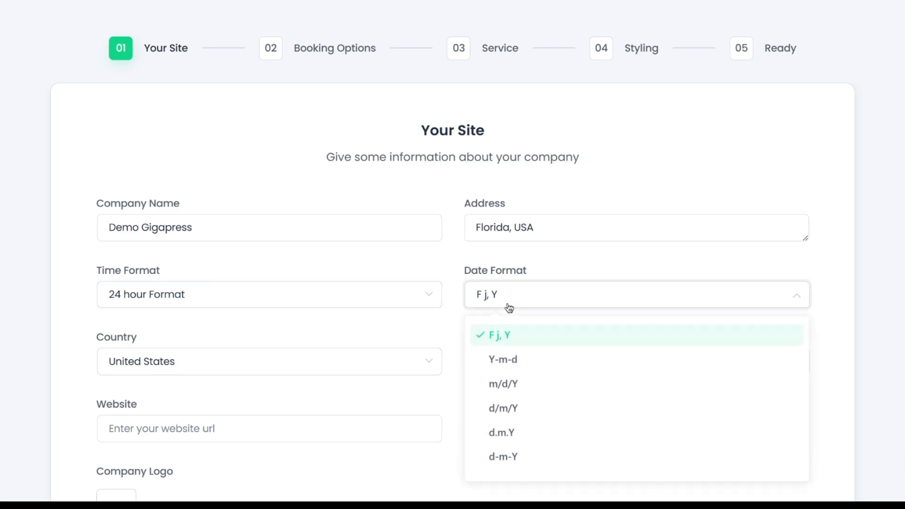
{"action": "left_click", "coordinate": [514, 385]}
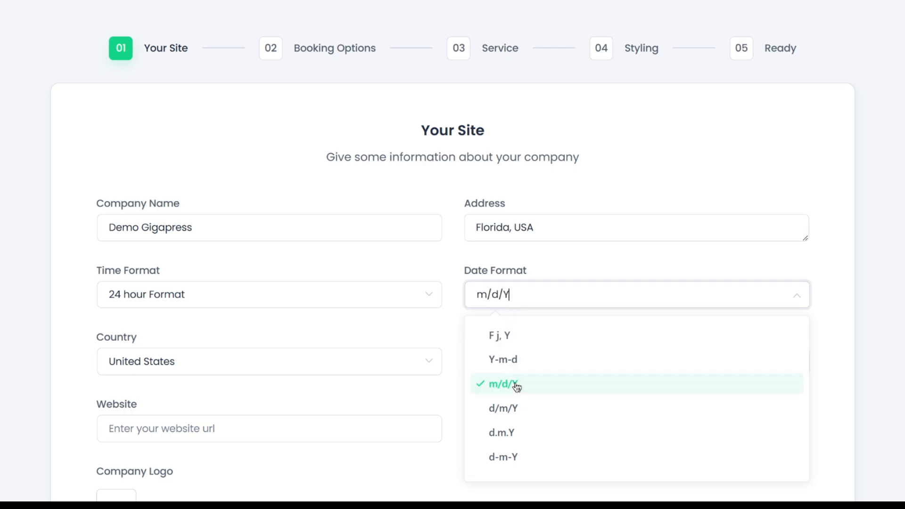
{"action": "left_click", "coordinate": [209, 371]}
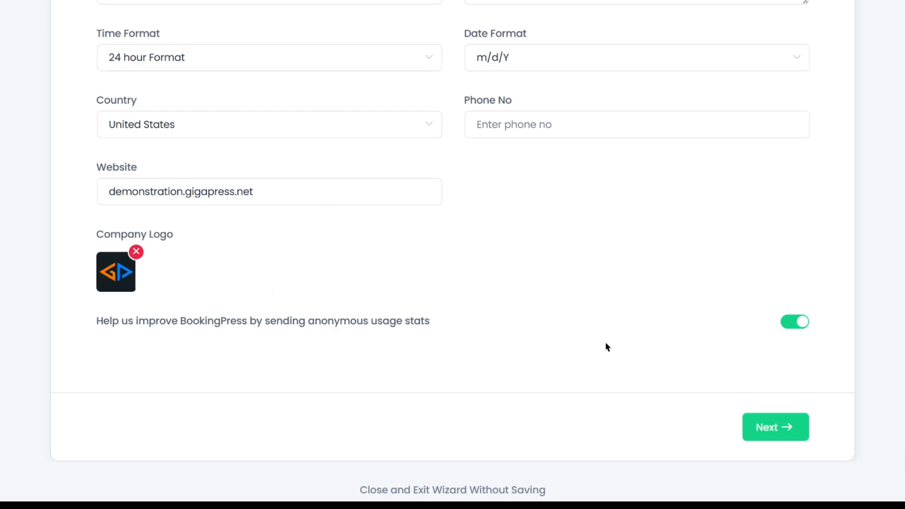
Continue to the wizard's booking options and set Friday to Off in the default working hours.
{"action": "left_click", "coordinate": [773, 438]}
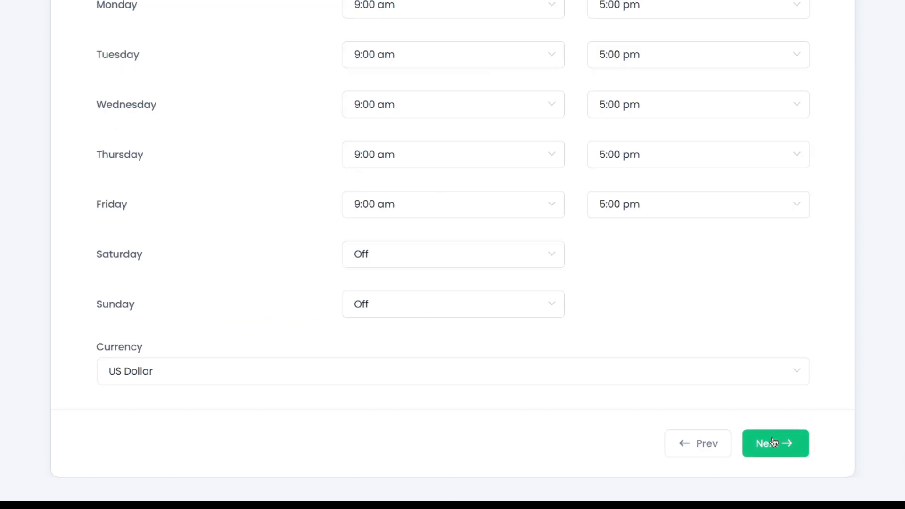
{"action": "scroll", "coordinate": [773, 443], "scroll_direction": "up", "scroll_amount": 7}
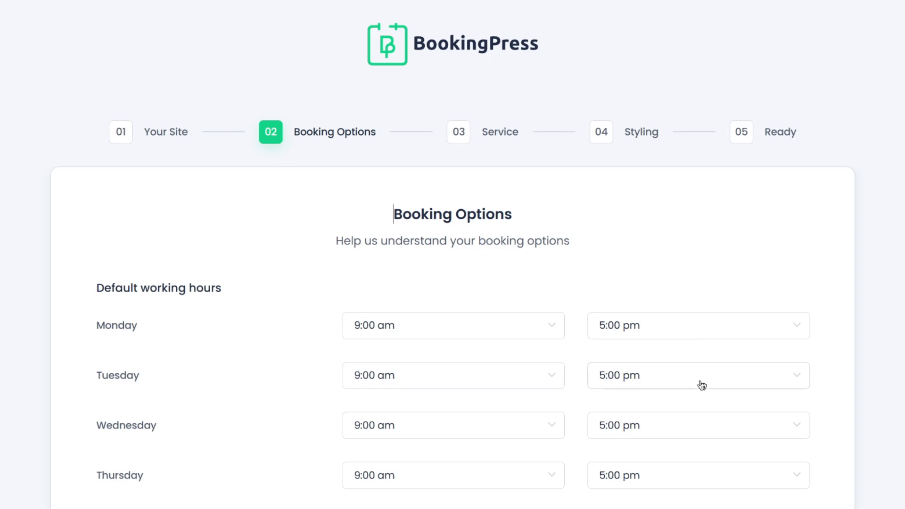
{"action": "scroll", "coordinate": [700, 383], "scroll_direction": "down", "scroll_amount": 2}
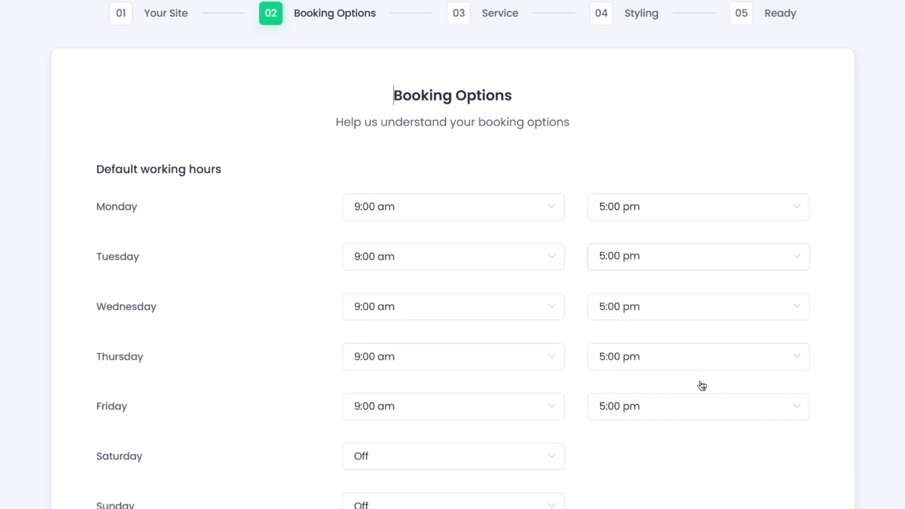
{"action": "left_click", "coordinate": [538, 413]}
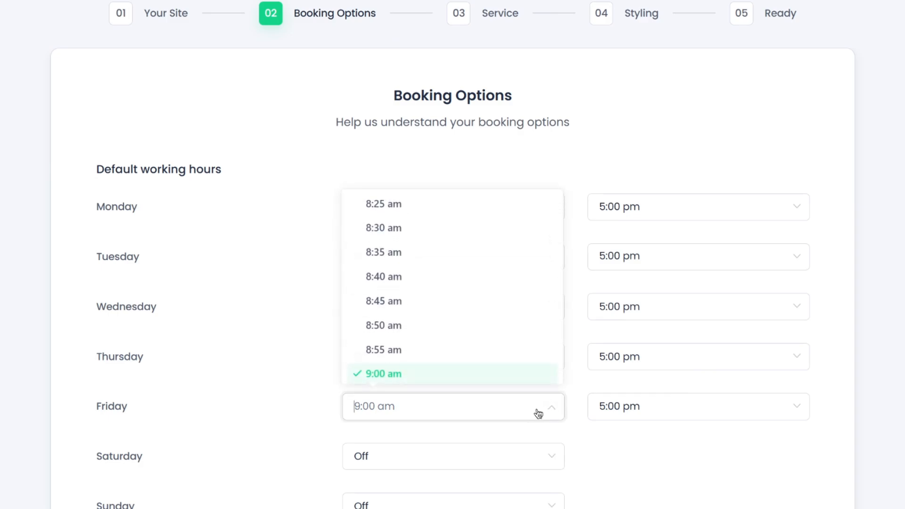
{"action": "scroll", "coordinate": [523, 351], "scroll_direction": "down", "scroll_amount": 2}
{"action": "scroll", "coordinate": [518, 340], "scroll_direction": "down", "scroll_amount": 15}
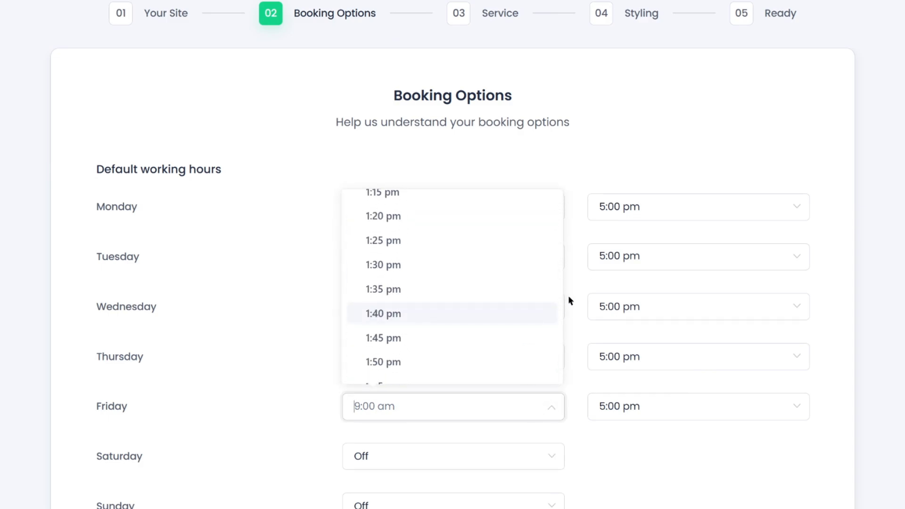
{"action": "left_click_drag", "start_coordinate": [559, 305], "coordinate": [561, 185]}
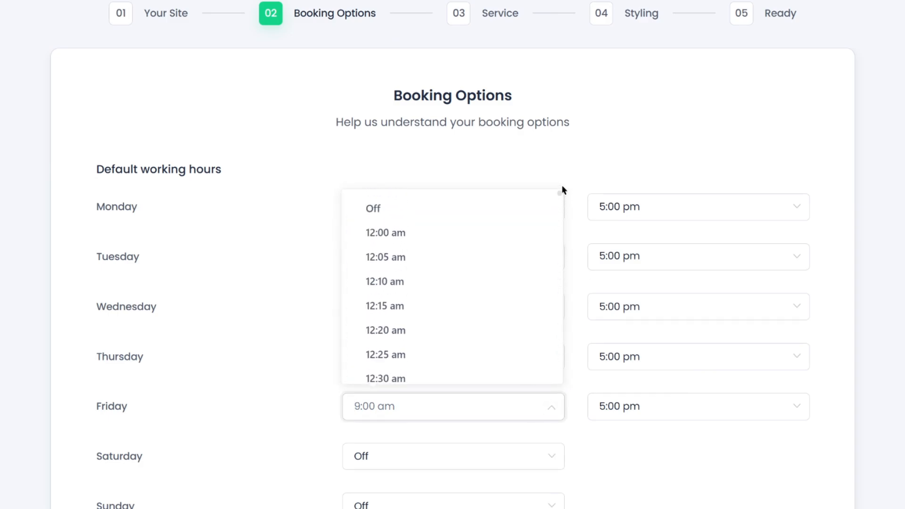
{"action": "left_click", "coordinate": [443, 216]}
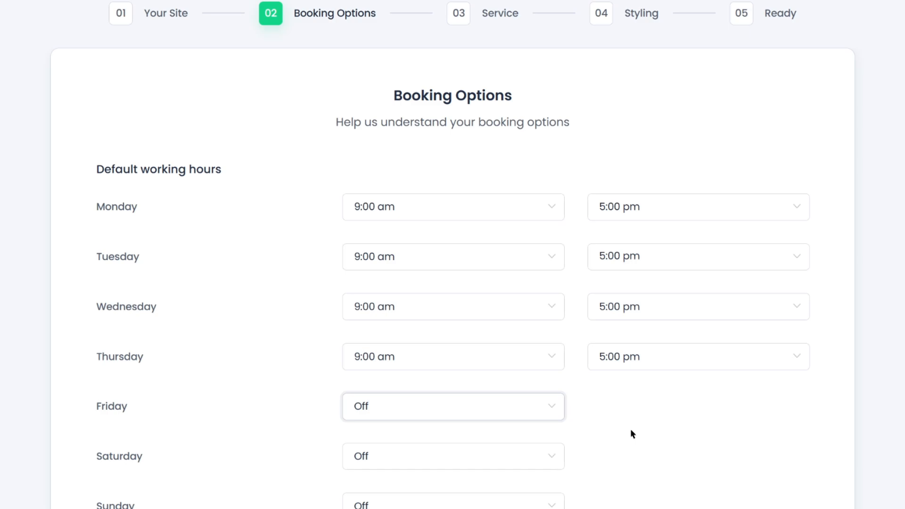
{"action": "scroll", "coordinate": [283, 424], "scroll_direction": "down", "scroll_amount": 3}
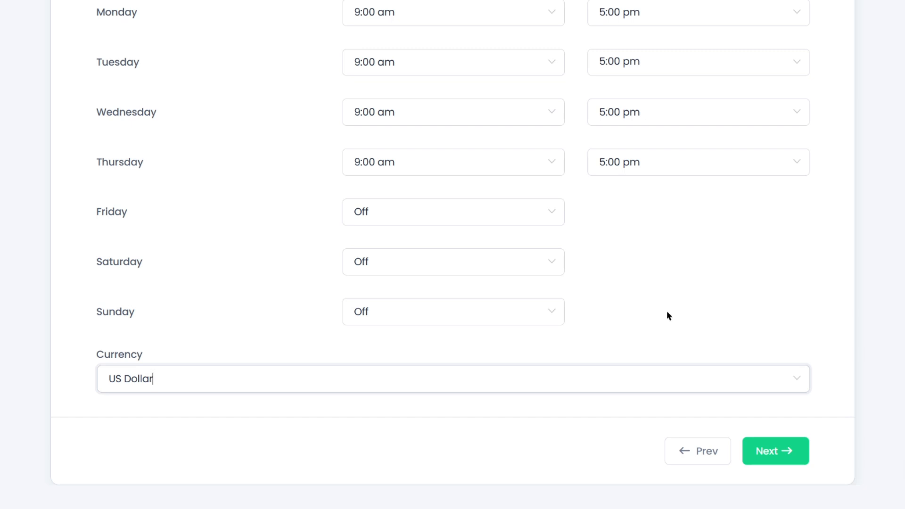
Continue to the service options and enter a service named Tutorials with a price of 99.
{"action": "left_click", "coordinate": [757, 454]}
{"action": "scroll", "coordinate": [757, 490], "scroll_direction": "up", "scroll_amount": 1}
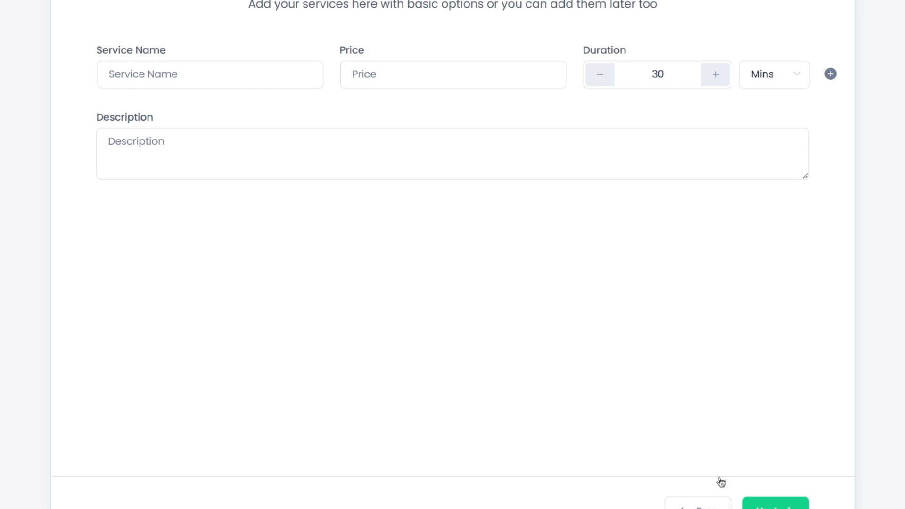
{"action": "scroll", "coordinate": [689, 452], "scroll_direction": "up", "scroll_amount": 3}
{"action": "scroll", "coordinate": [689, 453], "scroll_direction": "up", "scroll_amount": 2}
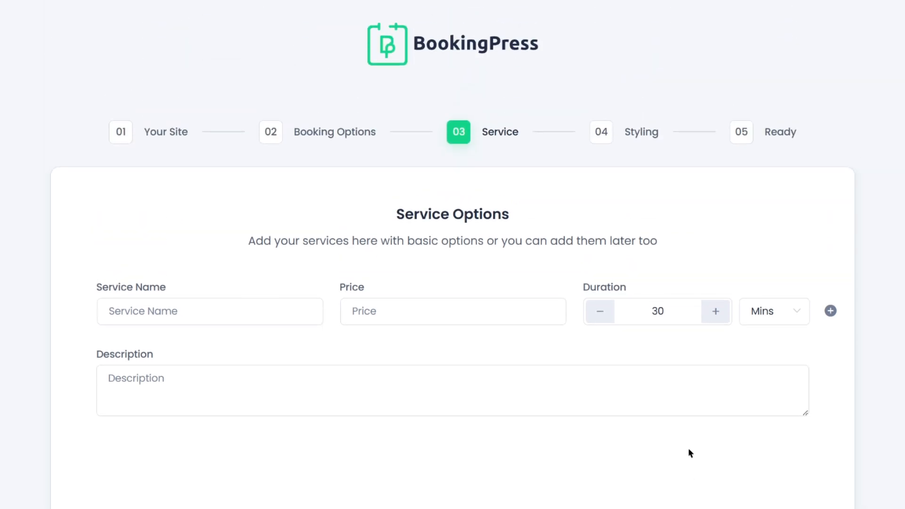
{"action": "left_click", "coordinate": [271, 311]}
{"action": "type", "text": "Tut"}
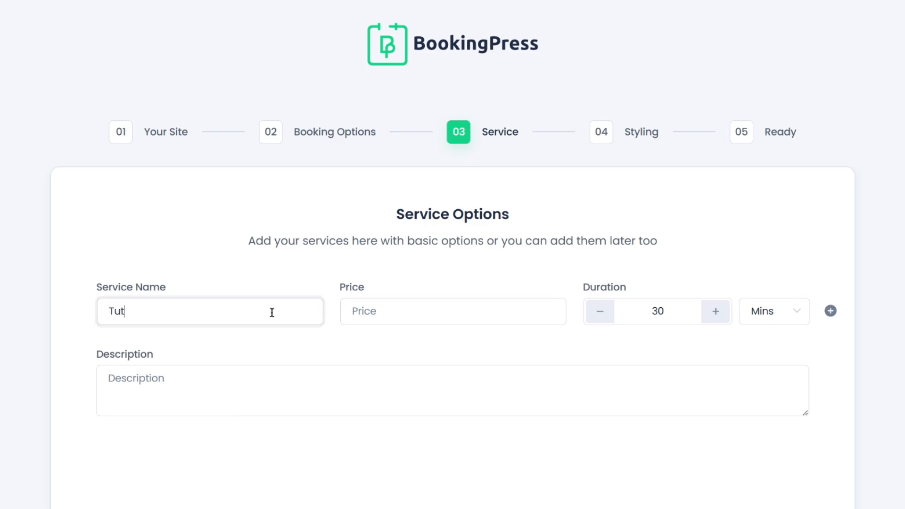
{"action": "type", "text": "orials"}
{"action": "left_click", "coordinate": [420, 315]}
{"action": "type", "text": "99"}
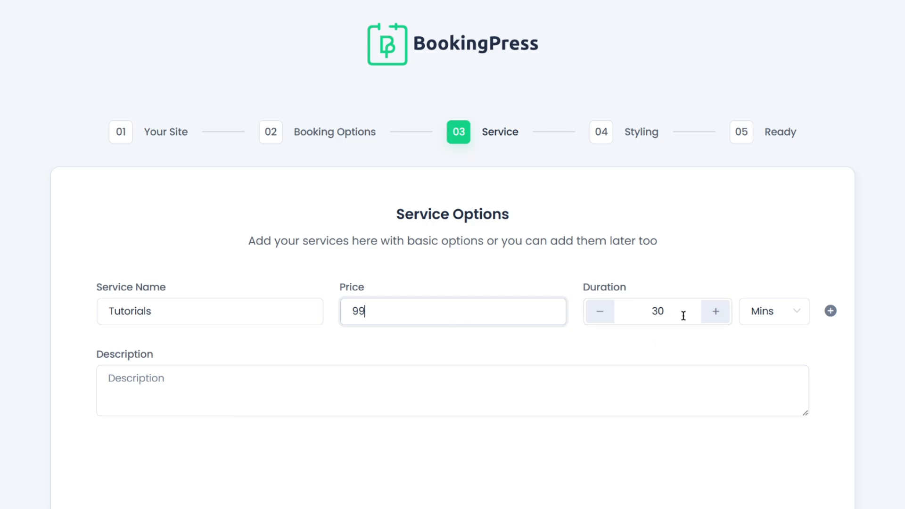
Set the Tutorials service's duration to 60 Mins and continue to the styling options.
{"action": "left_click", "coordinate": [713, 312]}
{"action": "left_click", "coordinate": [714, 312]}
{"action": "double_click", "coordinate": [654, 313]}
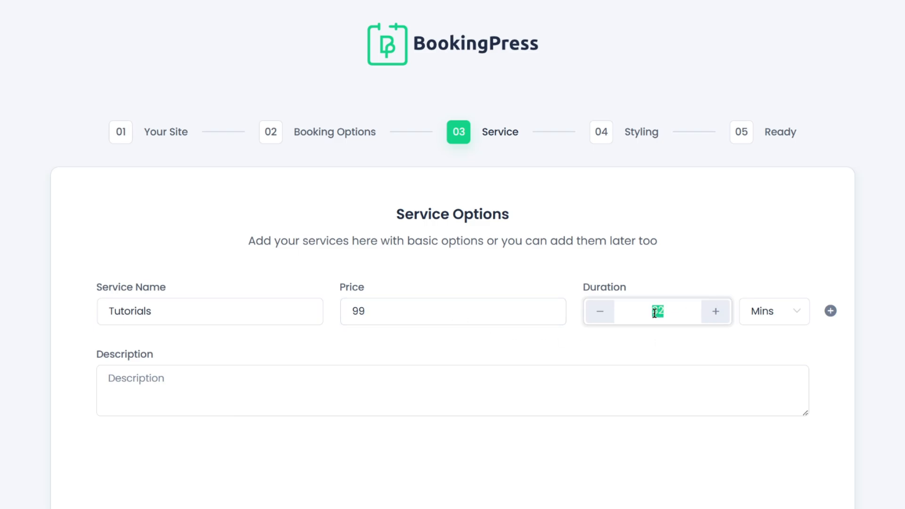
{"action": "type", "text": "60"}
{"action": "left_click", "coordinate": [667, 338]}
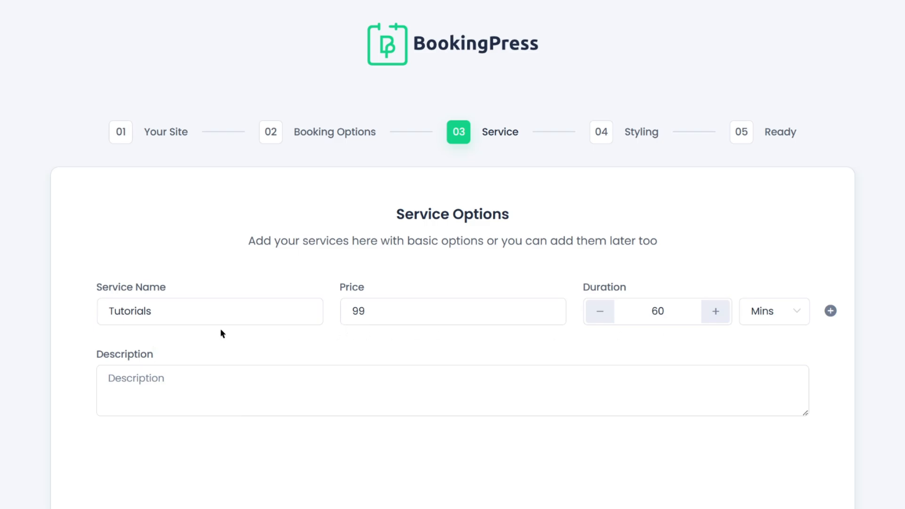
{"action": "scroll", "coordinate": [377, 301], "scroll_direction": "down", "scroll_amount": 3}
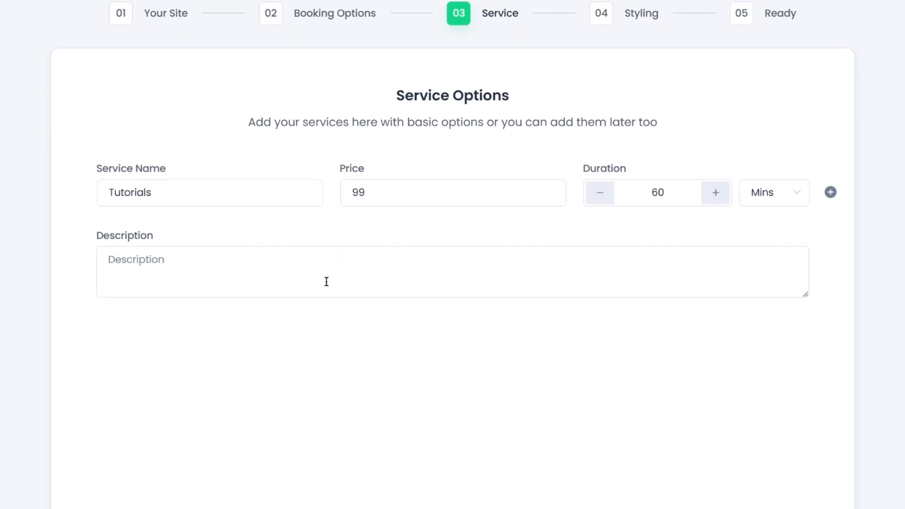
{"action": "left_click", "coordinate": [323, 270]}
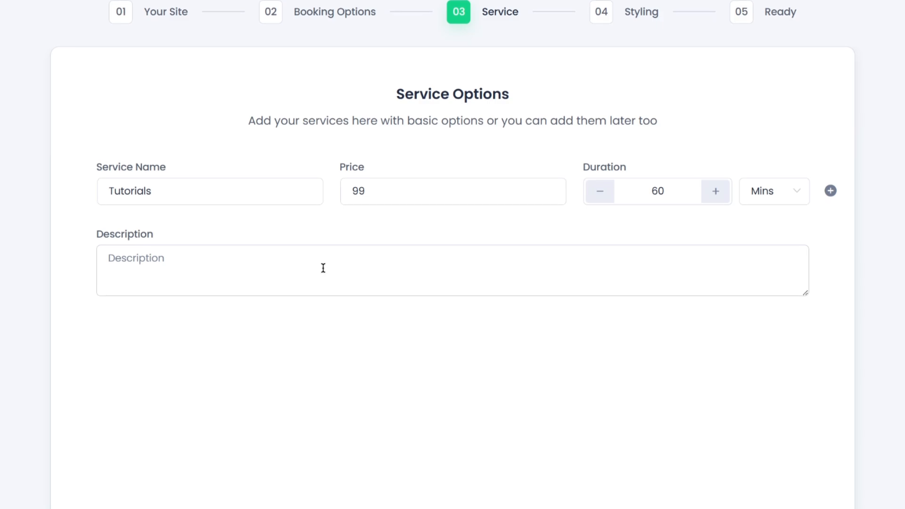
{"action": "scroll", "coordinate": [323, 270], "scroll_direction": "down", "scroll_amount": 2}
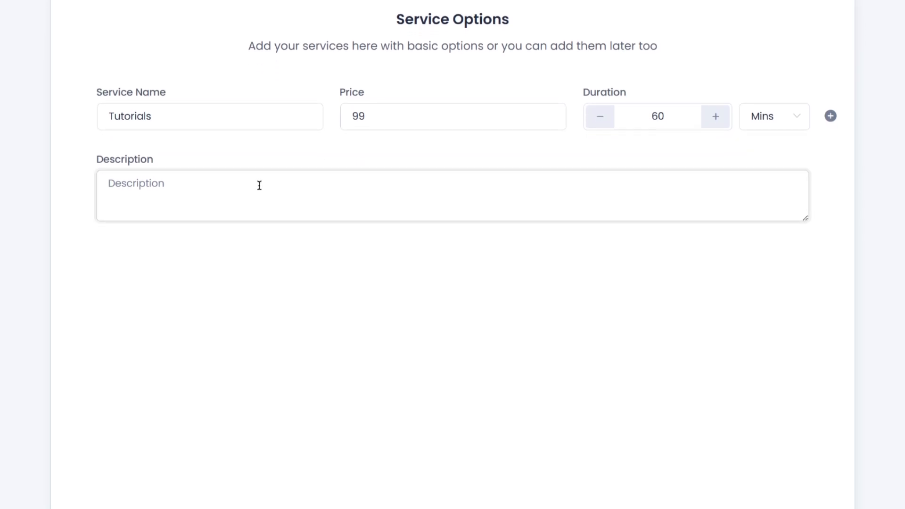
{"action": "scroll", "coordinate": [598, 414], "scroll_direction": "down", "scroll_amount": 4}
{"action": "left_click", "coordinate": [760, 402]}
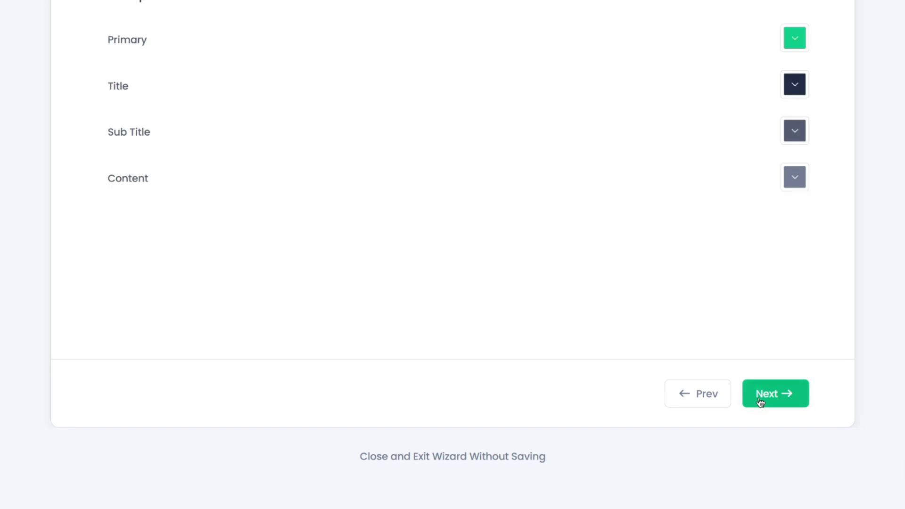
Set the primary color to blue #1812D4 and continue to the wizard's Ready stage.
{"action": "scroll", "coordinate": [760, 405], "scroll_direction": "up", "scroll_amount": 4}
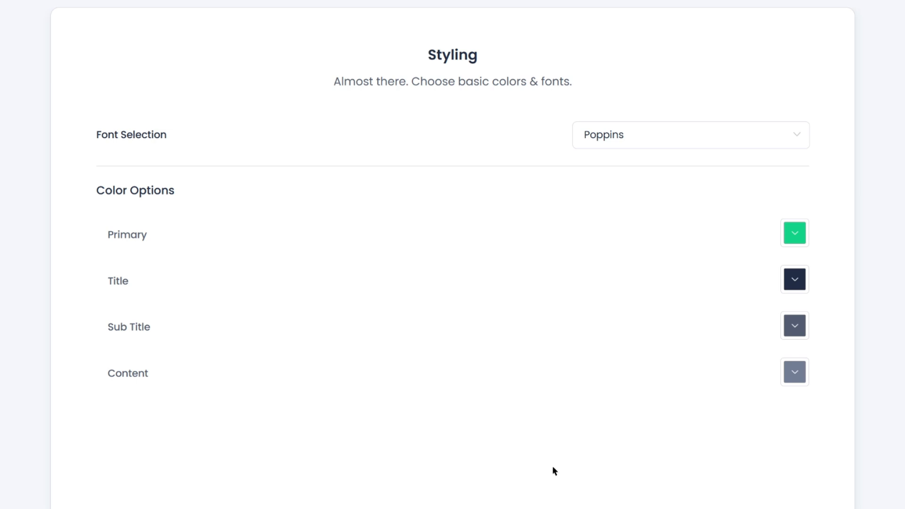
{"action": "left_click", "coordinate": [791, 233]}
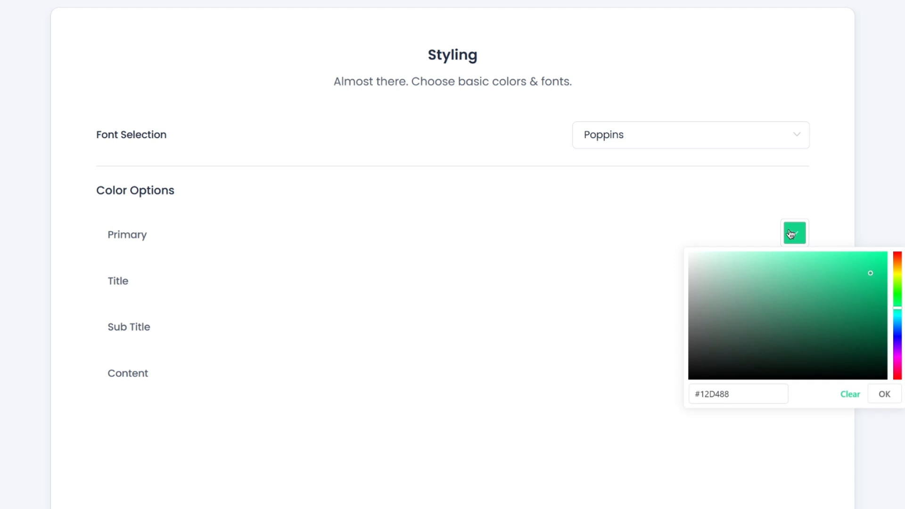
{"action": "left_click_drag", "start_coordinate": [898, 277], "coordinate": [898, 338]}
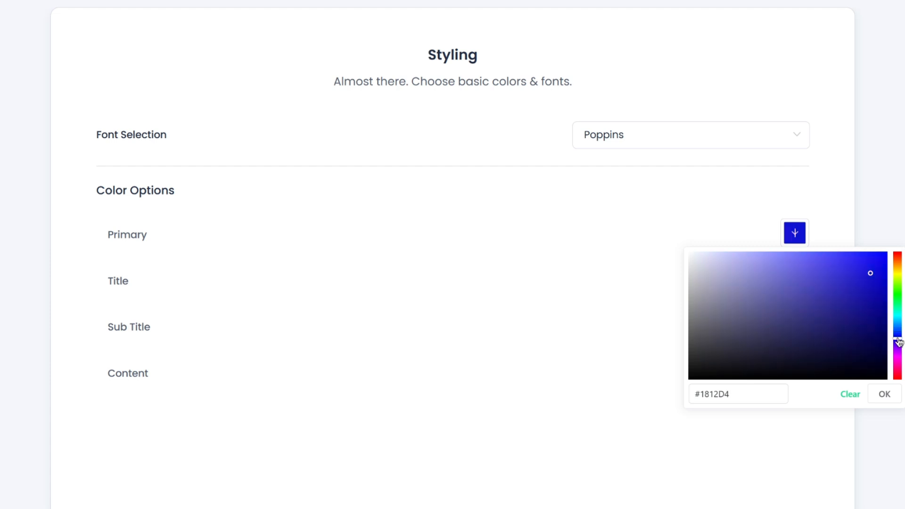
{"action": "left_click", "coordinate": [887, 396]}
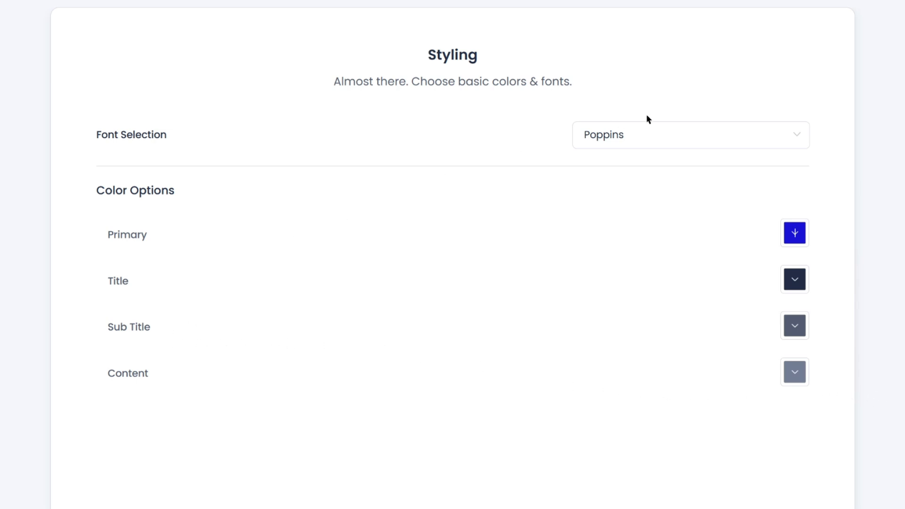
{"action": "scroll", "coordinate": [701, 372], "scroll_direction": "down", "scroll_amount": 3}
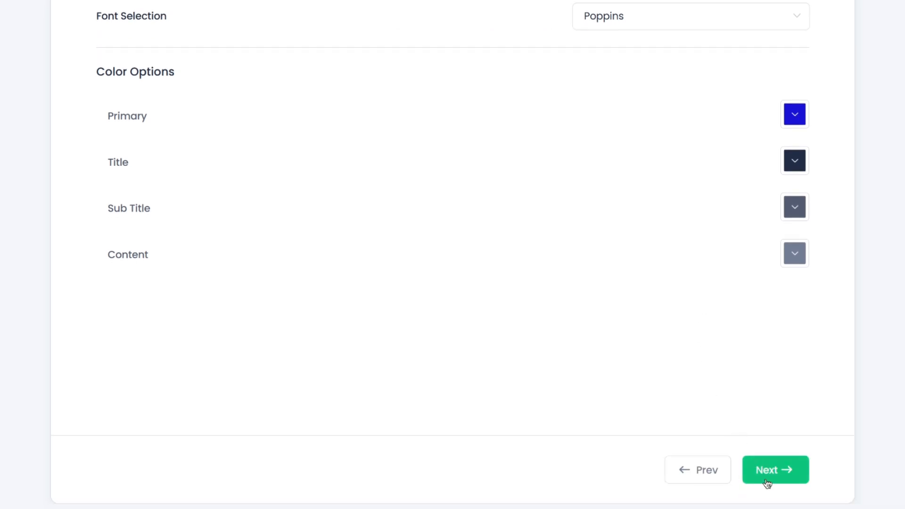
{"action": "left_click", "coordinate": [767, 481]}
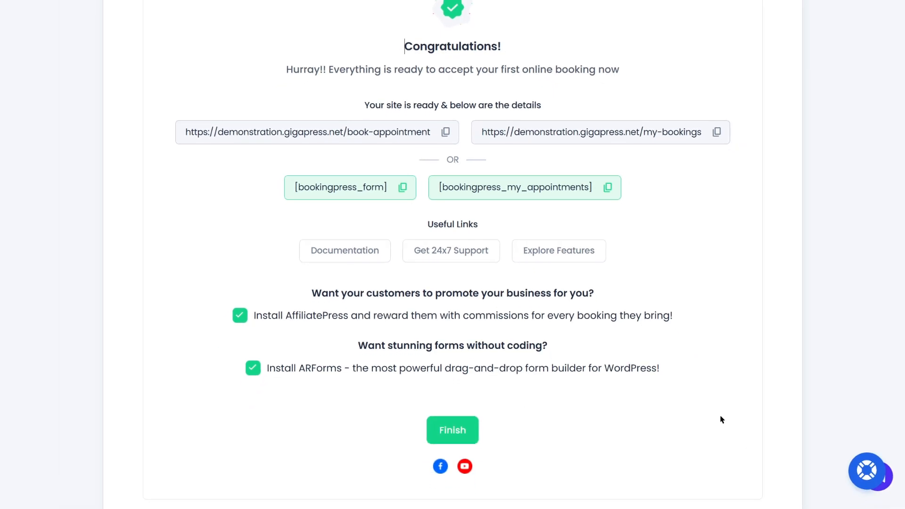
Review the page links and shortcodes on the wizard's Ready stage and open the book-appointment page.
{"action": "scroll", "coordinate": [720, 419], "scroll_direction": "up", "scroll_amount": 3}
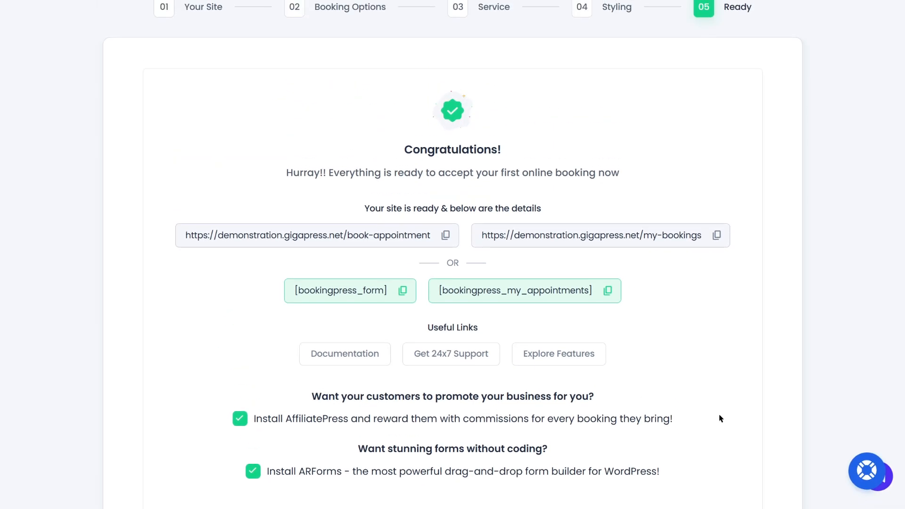
{"action": "scroll", "coordinate": [720, 418], "scroll_direction": "up", "scroll_amount": 2}
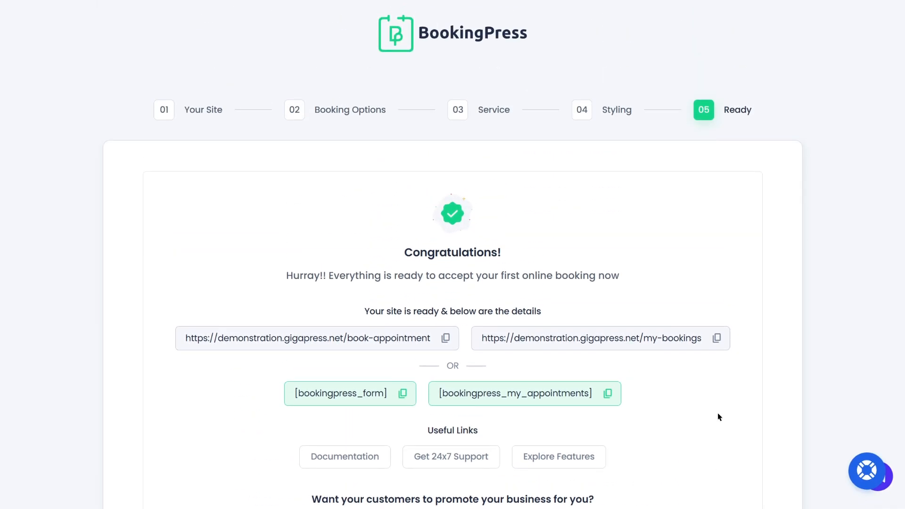
{"action": "scroll", "coordinate": [719, 417], "scroll_direction": "down", "scroll_amount": 2}
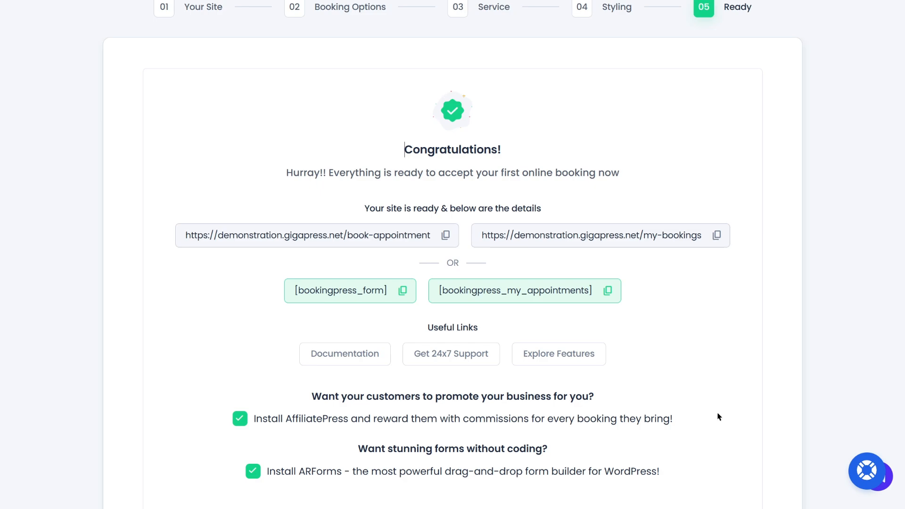
{"action": "scroll", "coordinate": [718, 417], "scroll_direction": "down", "scroll_amount": 2}
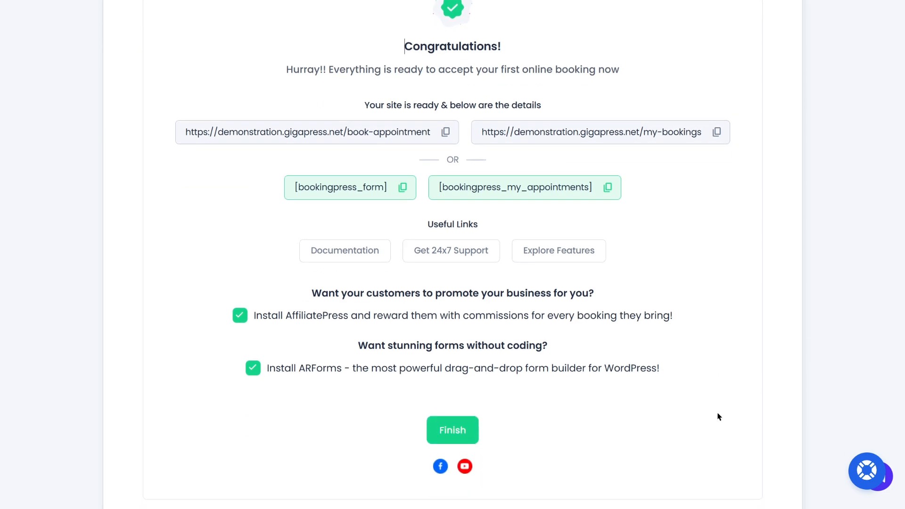
{"action": "scroll", "coordinate": [718, 417], "scroll_direction": "up", "scroll_amount": 2}
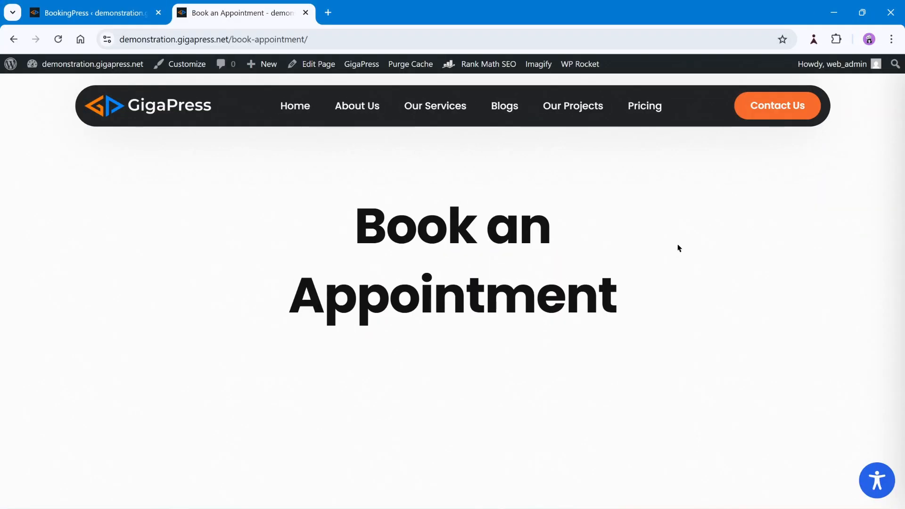
Look over the booking form and try to open its Date & Time, Basic Details and Summary stages without choosing a service.
{"action": "scroll", "coordinate": [679, 249], "scroll_direction": "down", "scroll_amount": 8}
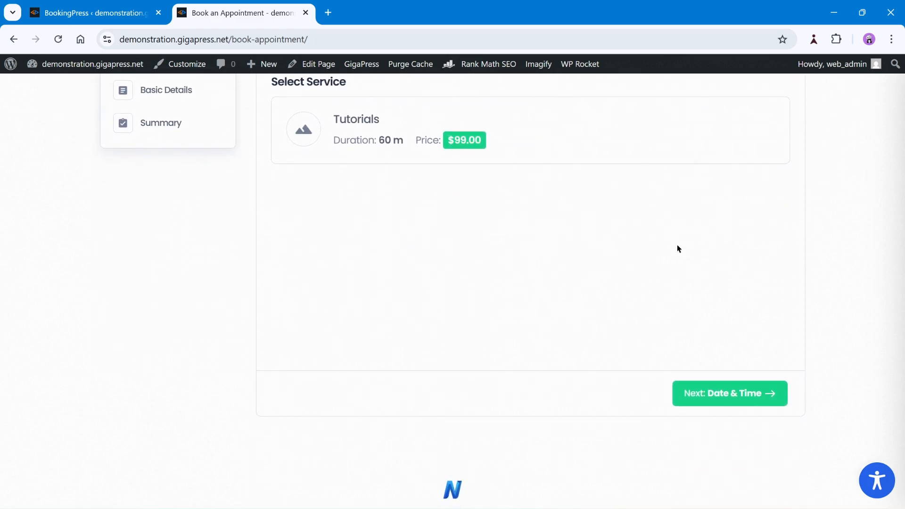
{"action": "scroll", "coordinate": [695, 267], "scroll_direction": "down", "scroll_amount": 2}
{"action": "scroll", "coordinate": [715, 304], "scroll_direction": "up", "scroll_amount": 5}
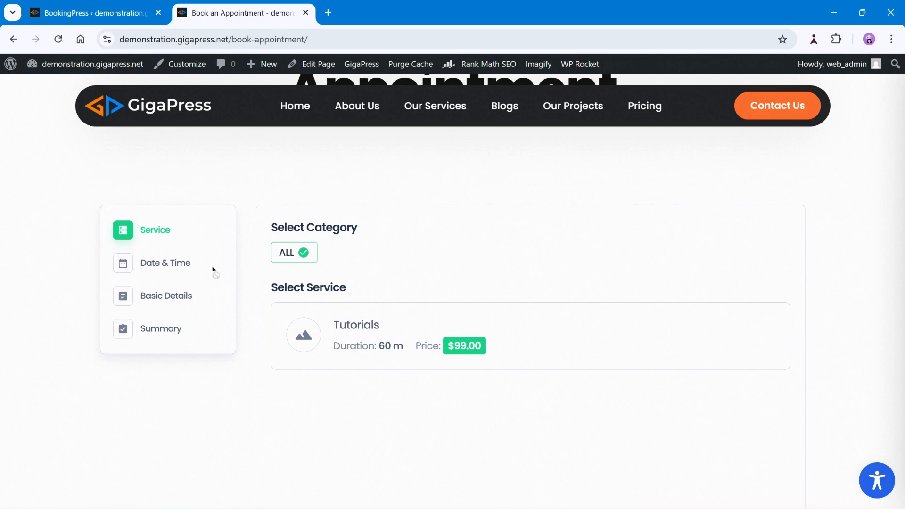
{"action": "left_click", "coordinate": [171, 265]}
{"action": "left_click", "coordinate": [172, 155]}
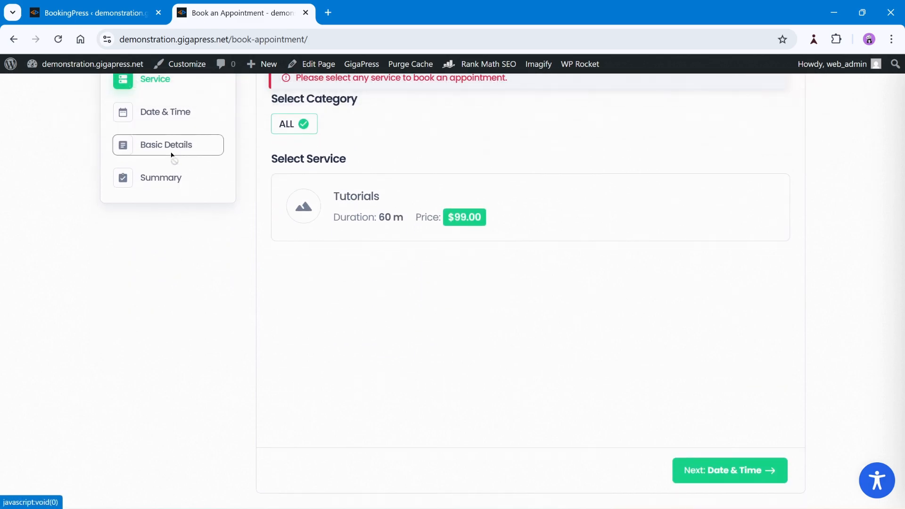
{"action": "left_click", "coordinate": [170, 183]}
{"action": "left_click", "coordinate": [169, 185]}
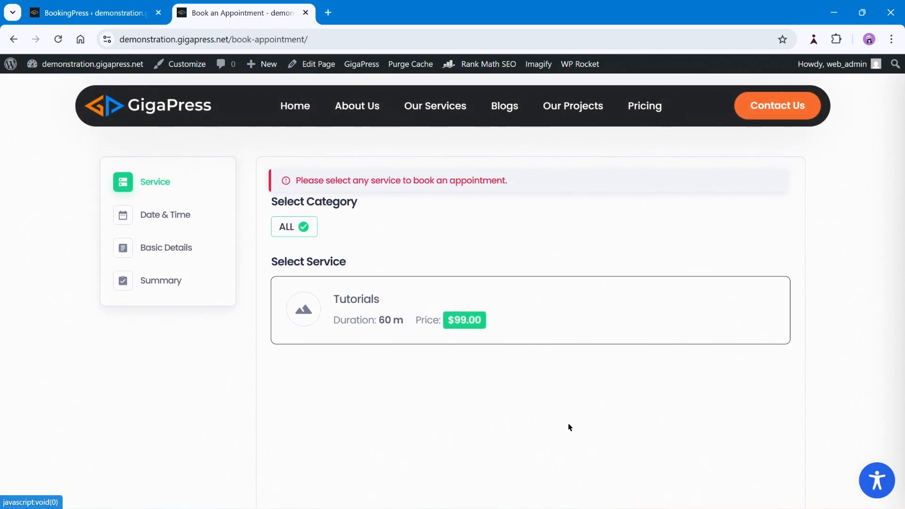
Select the Tutorials service in the booking form to proceed to the date and time stage.
{"action": "scroll", "coordinate": [568, 424], "scroll_direction": "up", "scroll_amount": 5}
{"action": "scroll", "coordinate": [567, 423], "scroll_direction": "down", "scroll_amount": 4}
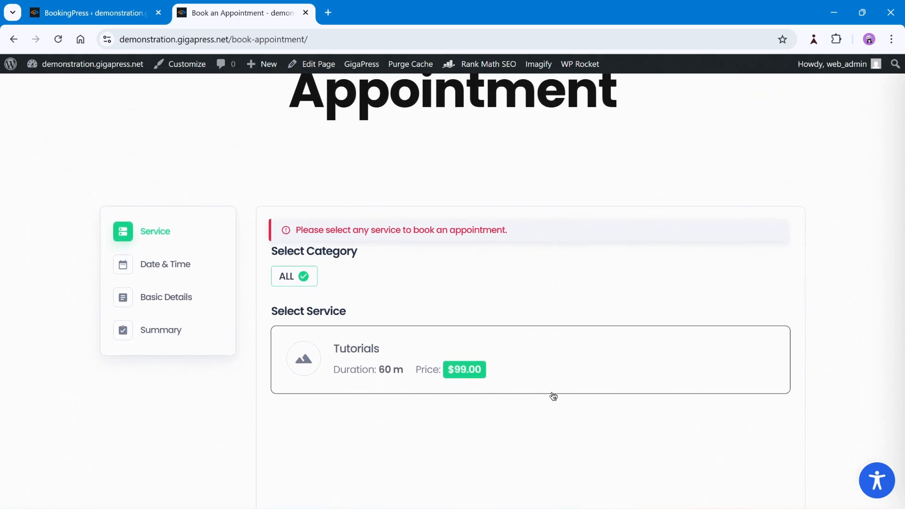
{"action": "left_click", "coordinate": [553, 395]}
{"action": "scroll", "coordinate": [796, 334], "scroll_direction": "down", "scroll_amount": 4}
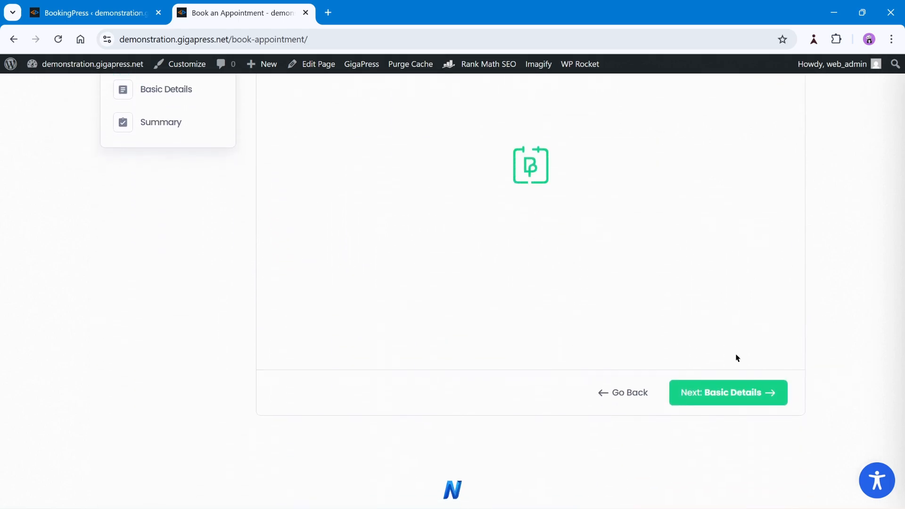
Look over the March 2026 calendar and time slots in the booking form and proceed to the Basic Details stage.
{"action": "scroll", "coordinate": [733, 344], "scroll_direction": "up", "scroll_amount": 2}
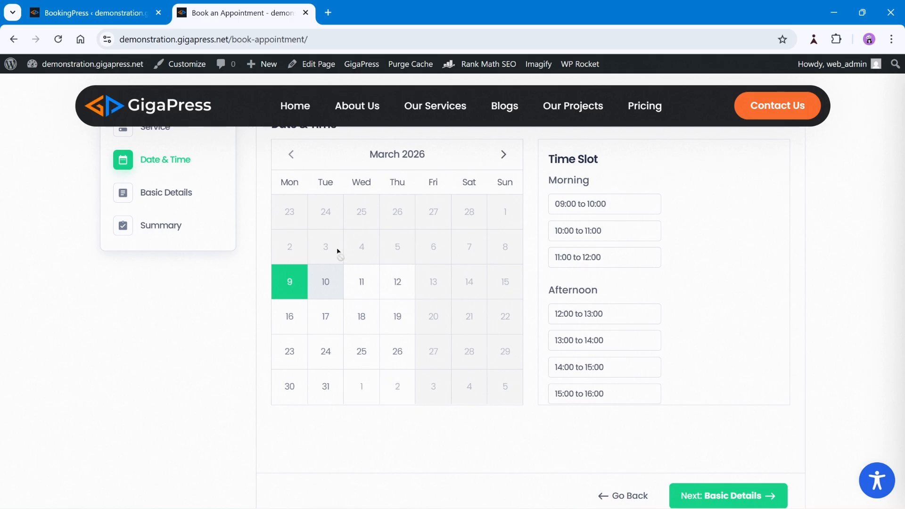
{"action": "scroll", "coordinate": [509, 289], "scroll_direction": "down", "scroll_amount": 2}
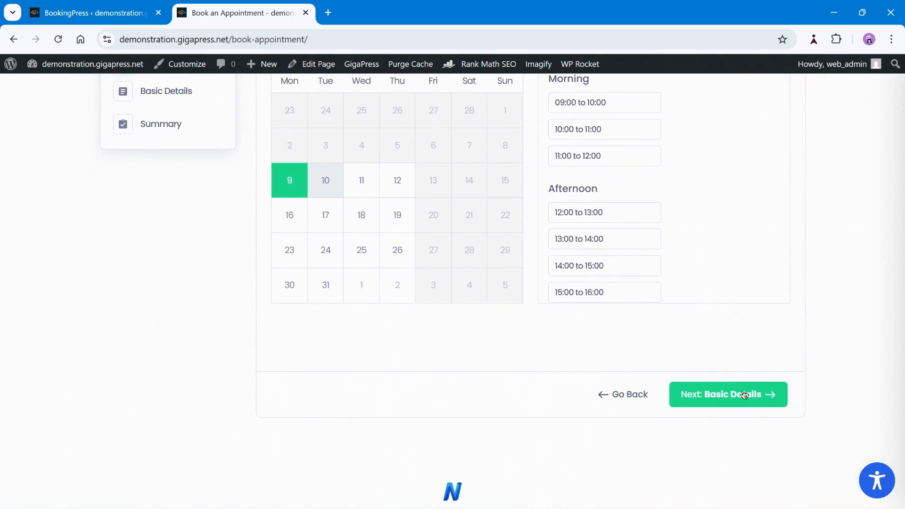
{"action": "scroll", "coordinate": [572, 375], "scroll_direction": "up", "scroll_amount": 8}
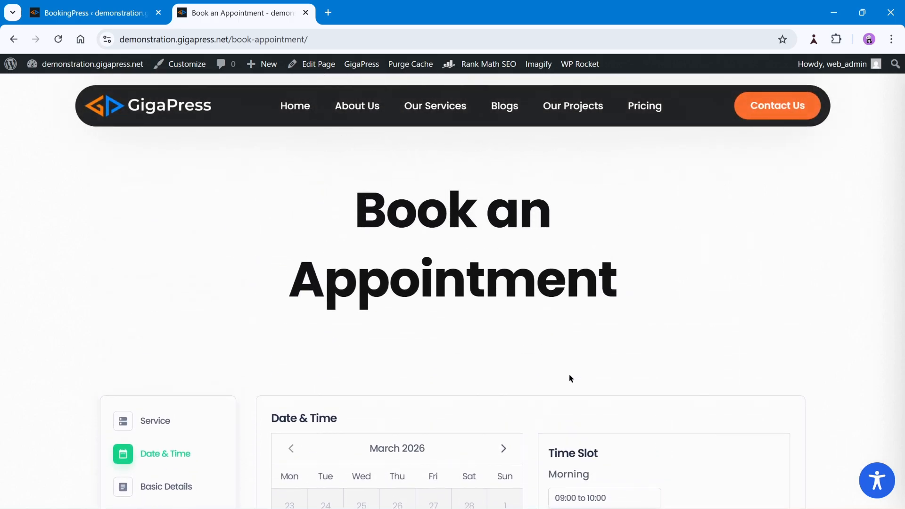
{"action": "scroll", "coordinate": [569, 376], "scroll_direction": "down", "scroll_amount": 5}
{"action": "scroll", "coordinate": [575, 379], "scroll_direction": "down", "scroll_amount": 3}
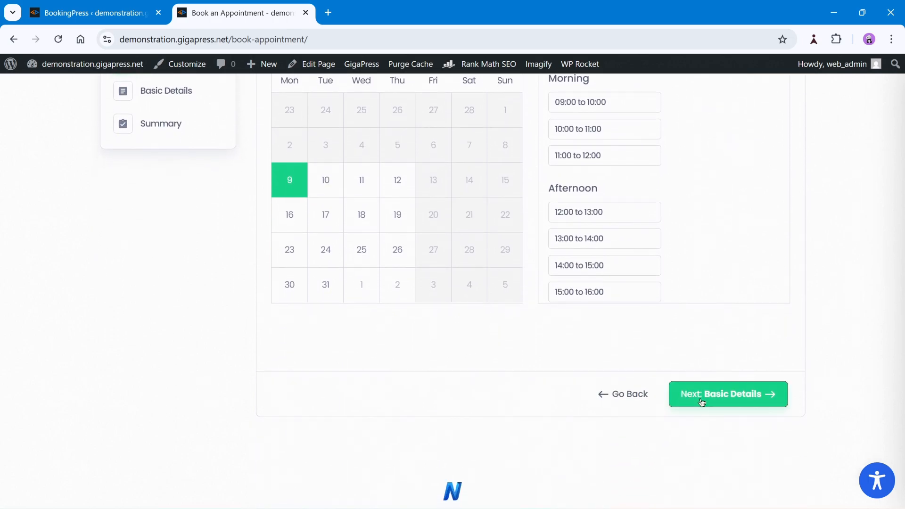
{"action": "left_click", "coordinate": [725, 392]}
Review the customer fields on the booking form's Basic Details stage.
{"action": "scroll", "coordinate": [722, 401], "scroll_direction": "down", "scroll_amount": 4}
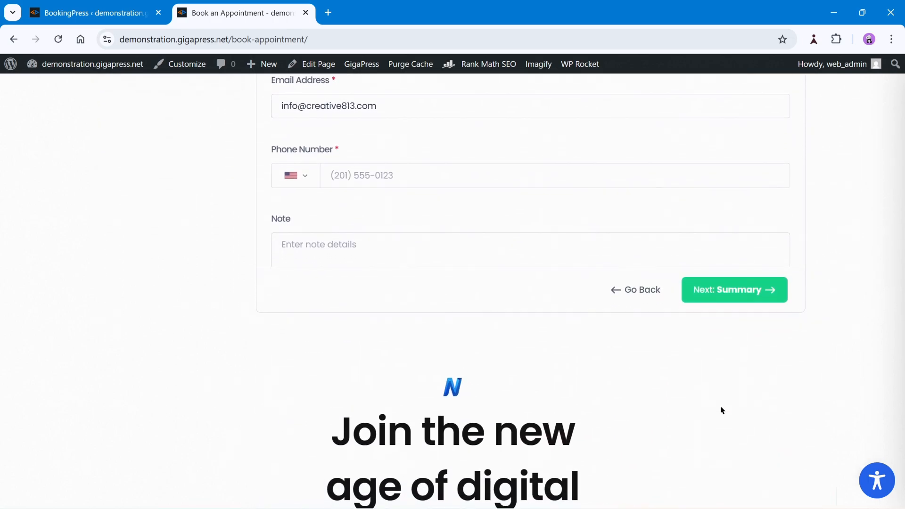
{"action": "scroll", "coordinate": [720, 406], "scroll_direction": "up", "scroll_amount": 4}
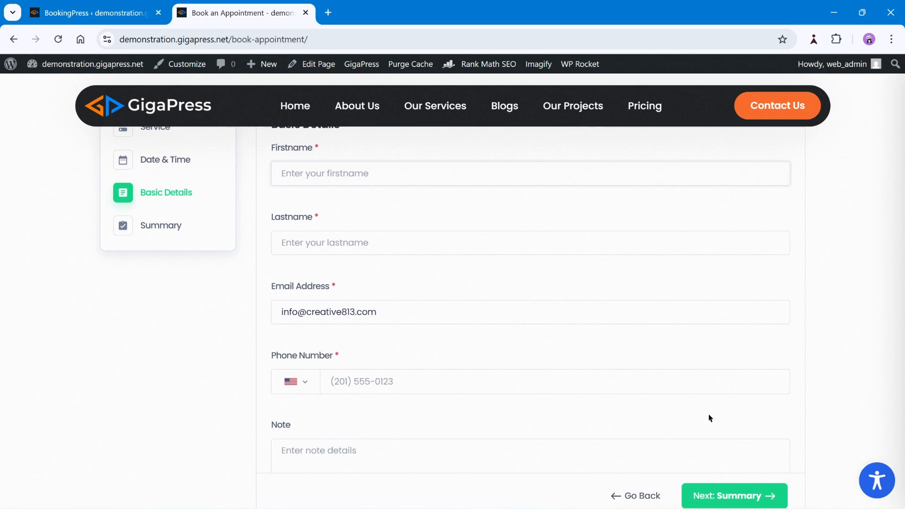
{"action": "scroll", "coordinate": [709, 418], "scroll_direction": "up", "scroll_amount": 2}
{"action": "scroll", "coordinate": [709, 418], "scroll_direction": "up", "scroll_amount": 2}
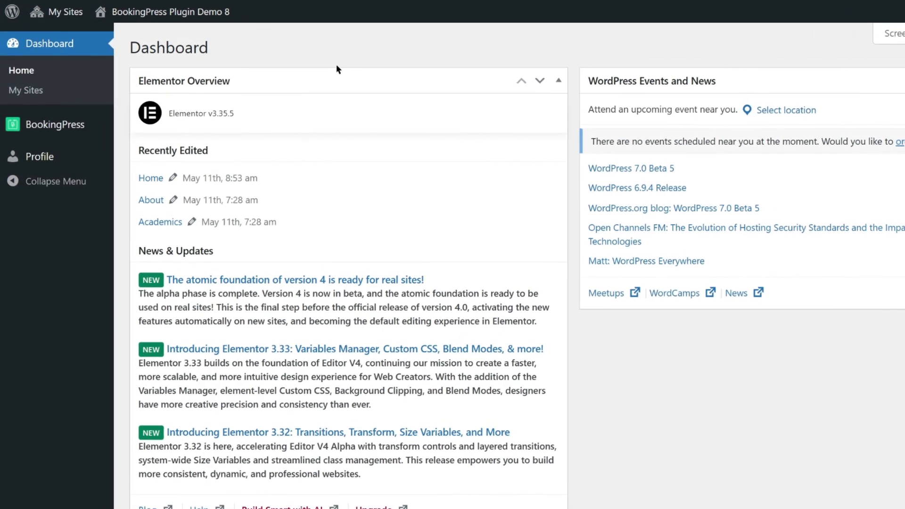
On the BookingPress demo site, open the plugin's dashboard and look through the list of staff members.
{"action": "mouse_move", "coordinate": [63, 130]}
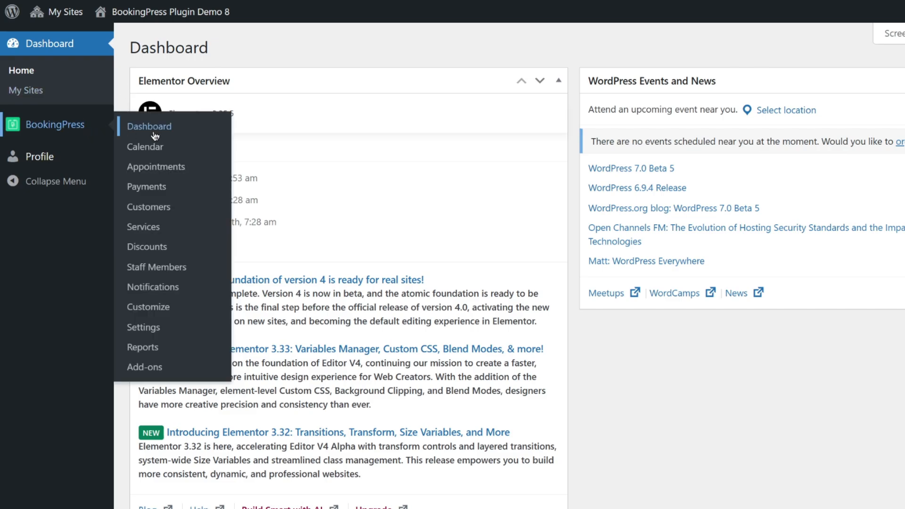
{"action": "left_click", "coordinate": [127, 129]}
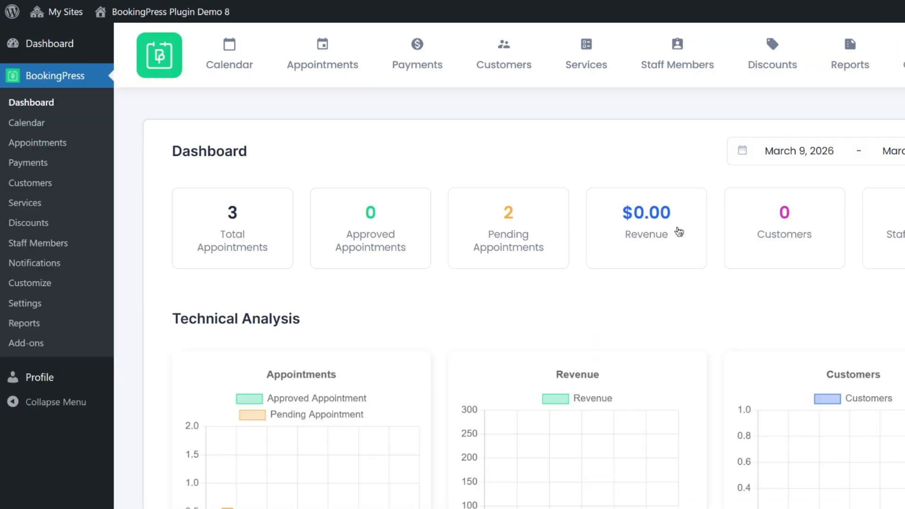
{"action": "left_click", "coordinate": [47, 247]}
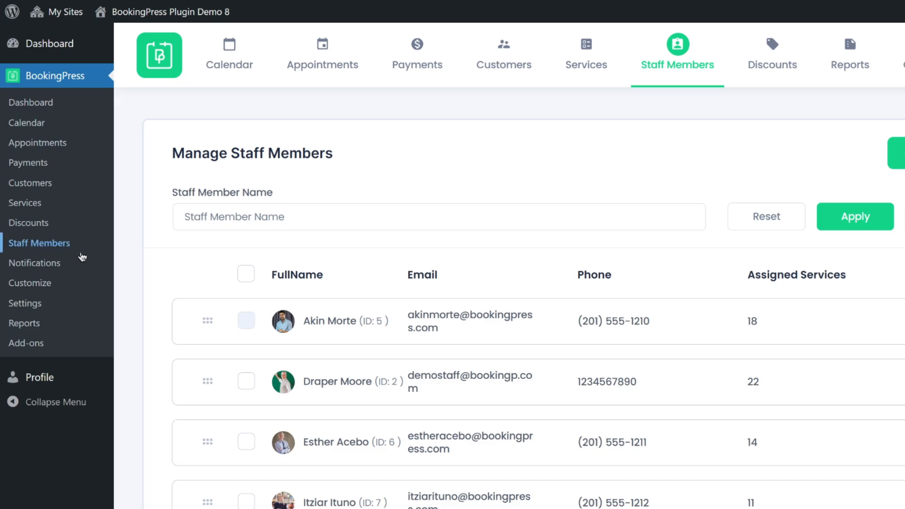
{"action": "scroll", "coordinate": [309, 347], "scroll_direction": "down", "scroll_amount": 5}
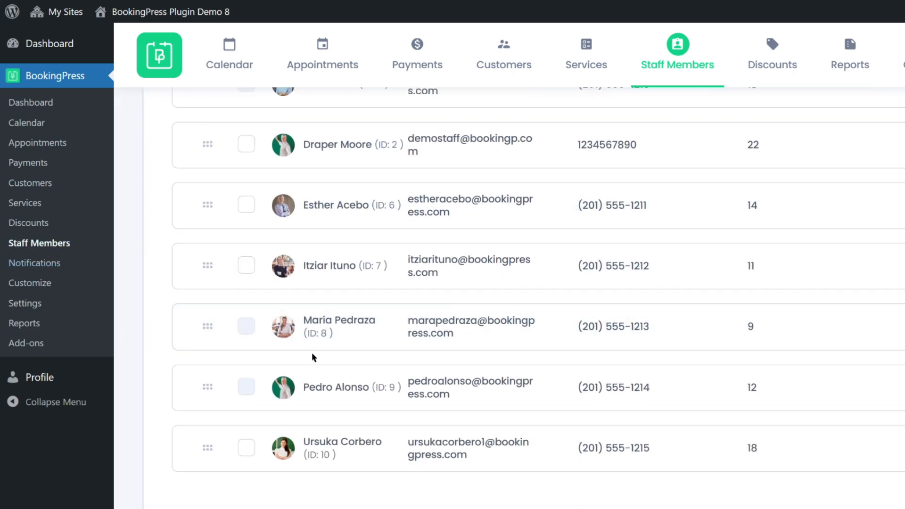
{"action": "scroll", "coordinate": [312, 354], "scroll_direction": "up", "scroll_amount": 5}
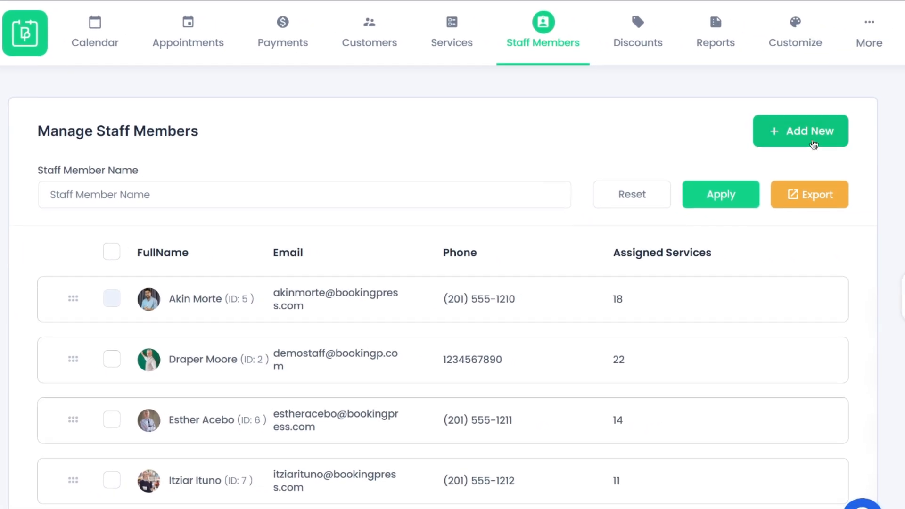
Start a new staff member with a newly created WordPress user, entering the account password, first name, last name and email.
{"action": "left_click", "coordinate": [807, 137]}
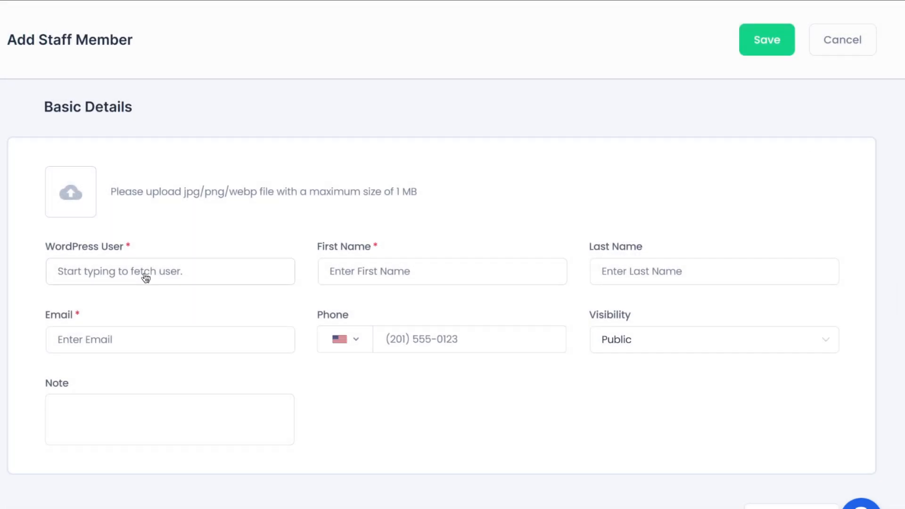
{"action": "left_click", "coordinate": [146, 277]}
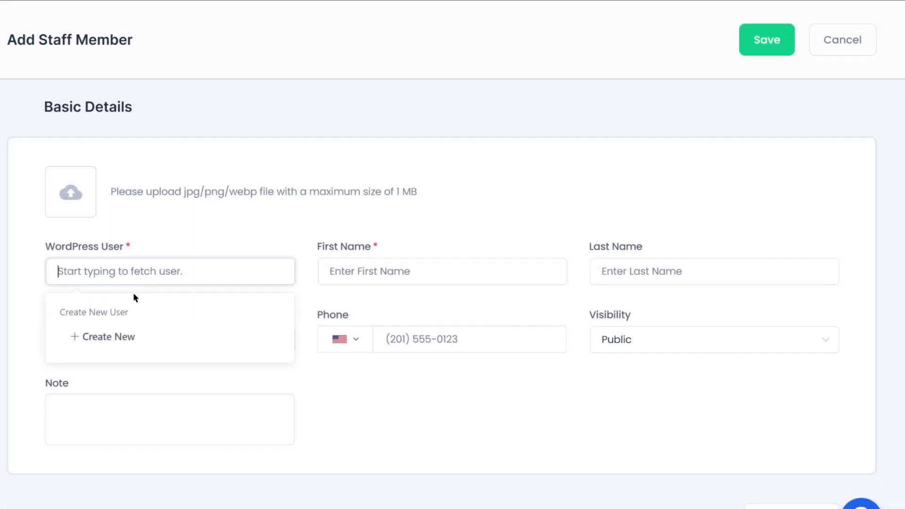
{"action": "left_click", "coordinate": [121, 338]}
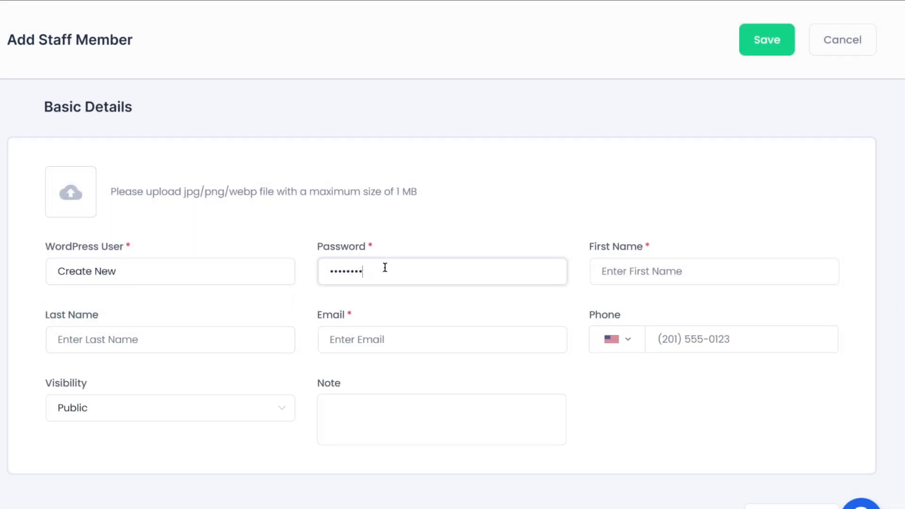
{"action": "left_click", "coordinate": [698, 271]}
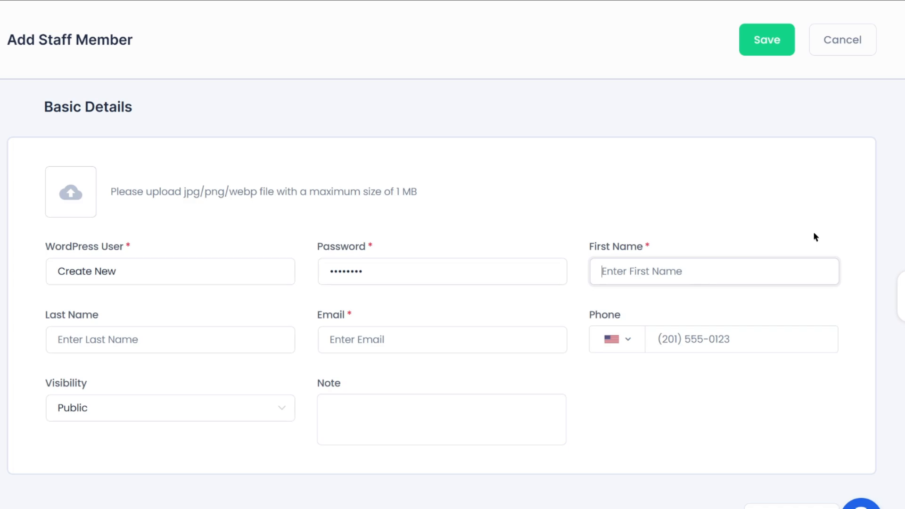
{"action": "type", "text": "James"}
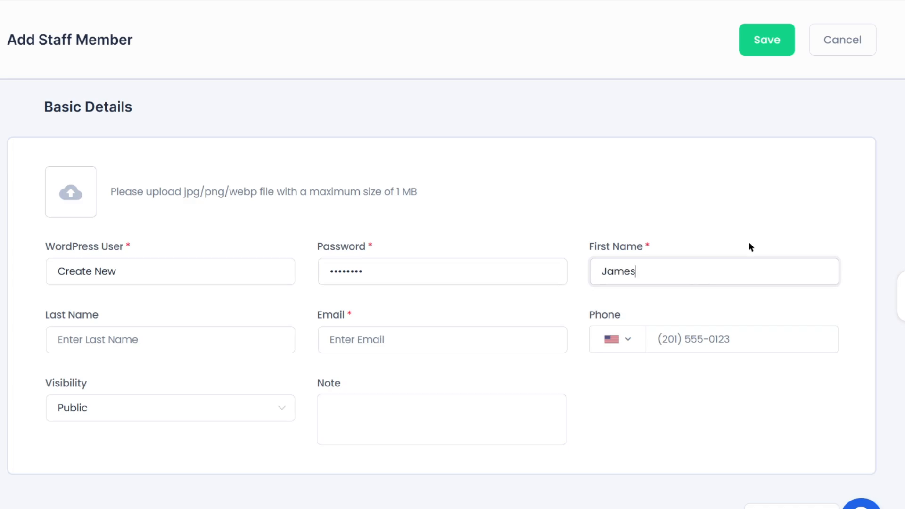
{"action": "left_click", "coordinate": [223, 341]}
{"action": "type", "text": "Smith"}
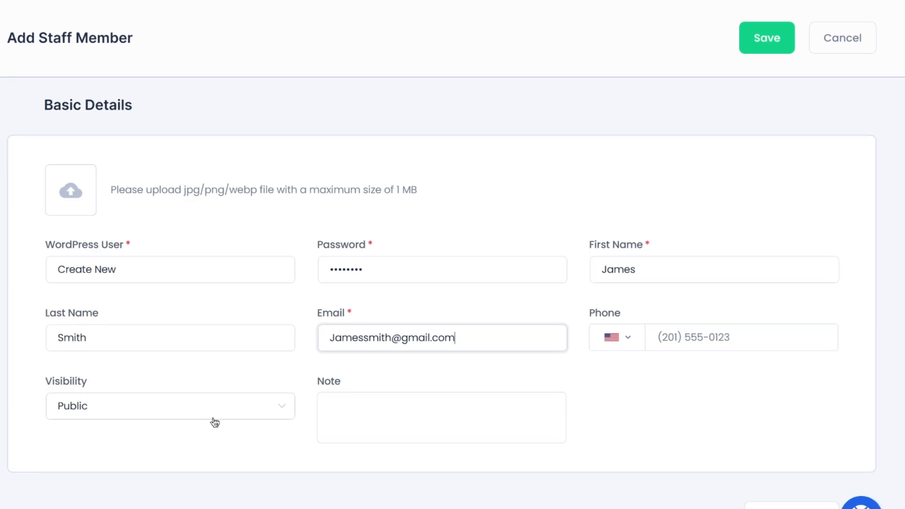
Set the new staff member's visibility to Public.
{"action": "scroll", "coordinate": [212, 420], "scroll_direction": "down", "scroll_amount": 1}
{"action": "left_click", "coordinate": [212, 366]}
{"action": "left_click", "coordinate": [142, 396]}
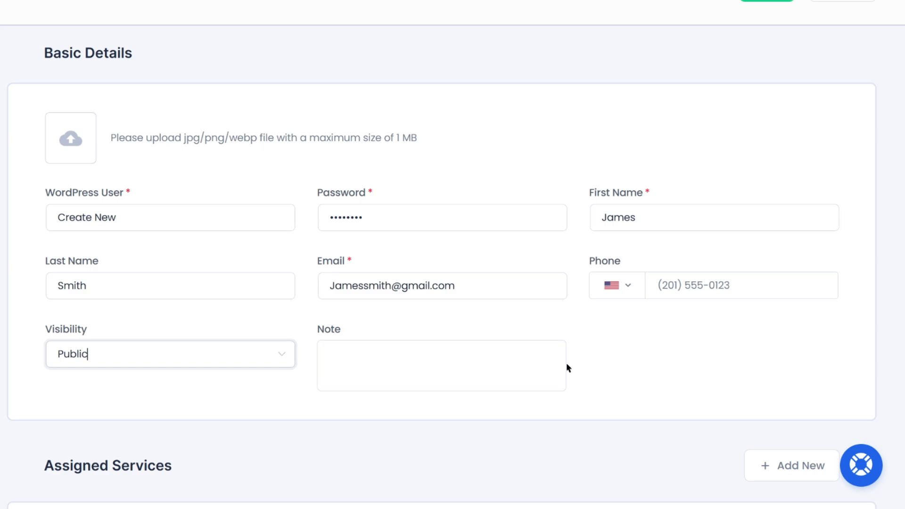
Assign the Mathematics service with min and max capacity 1 and price $40, and save the new staff member.
{"action": "scroll", "coordinate": [567, 365], "scroll_direction": "down", "scroll_amount": 4}
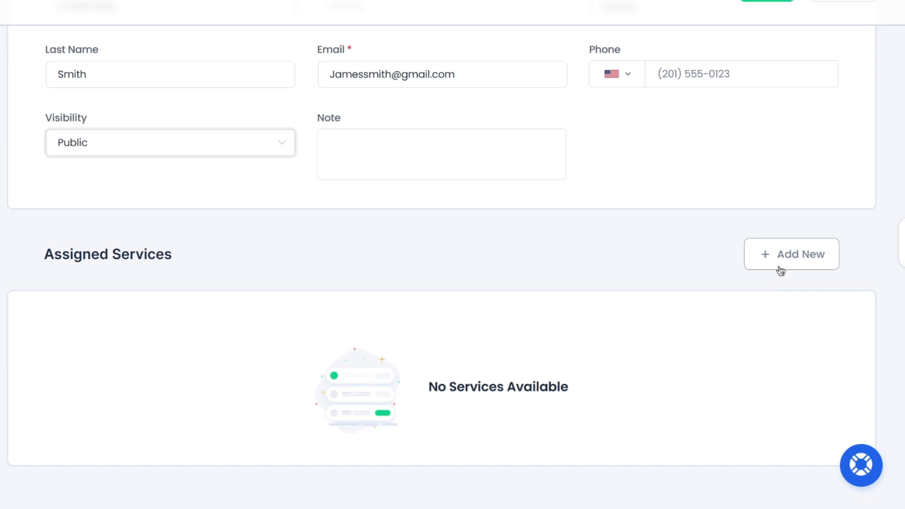
{"action": "left_click", "coordinate": [778, 267]}
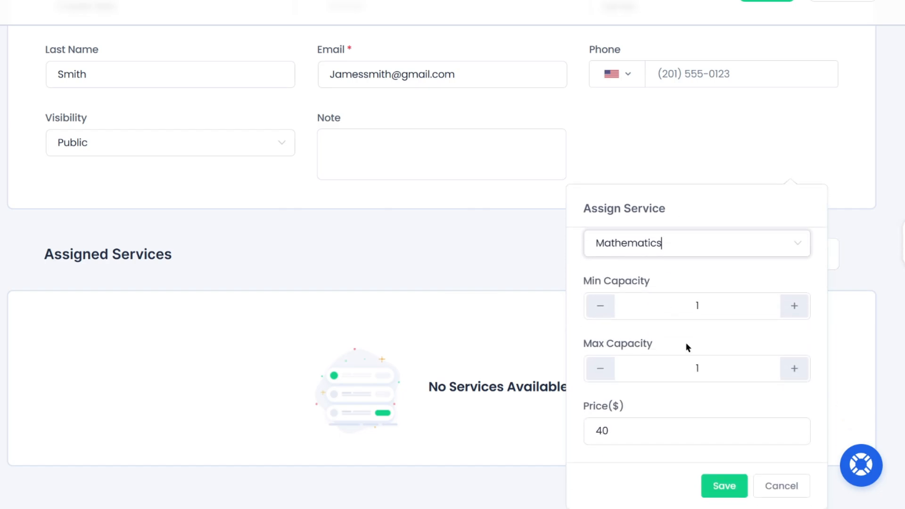
{"action": "left_click", "coordinate": [724, 485]}
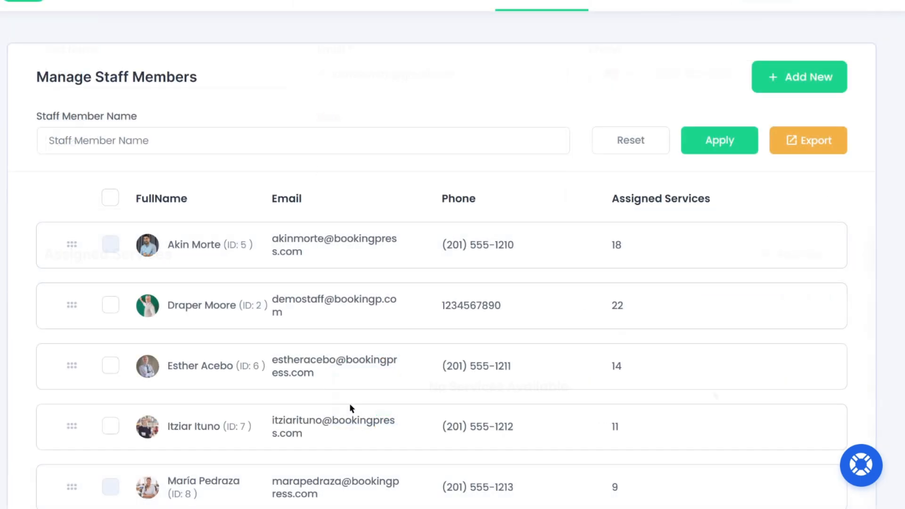
{"action": "scroll", "coordinate": [349, 403], "scroll_direction": "down", "scroll_amount": 6}
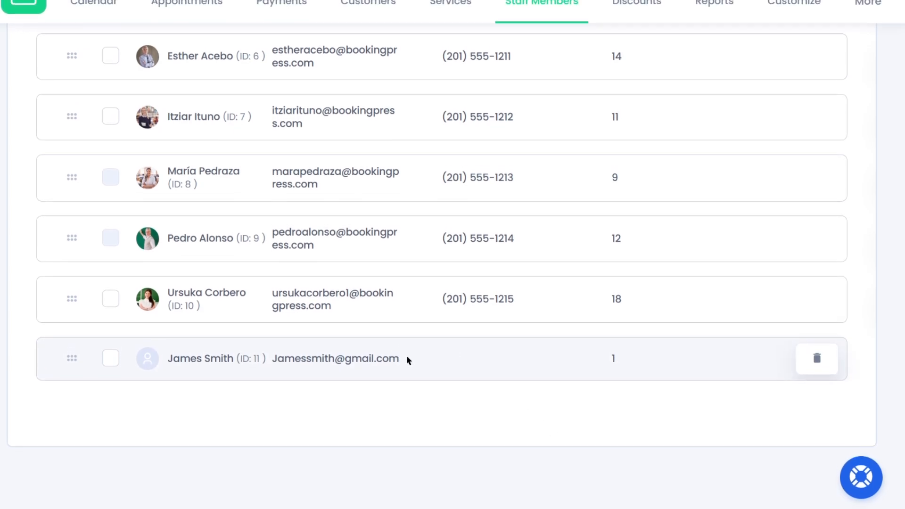
Enable Manage Working Hours in the Profile permissions for staff, alongside Manage Holiday and Manage Special Days.
{"action": "left_click", "coordinate": [867, 1]}
{"action": "left_click", "coordinate": [827, 91]}
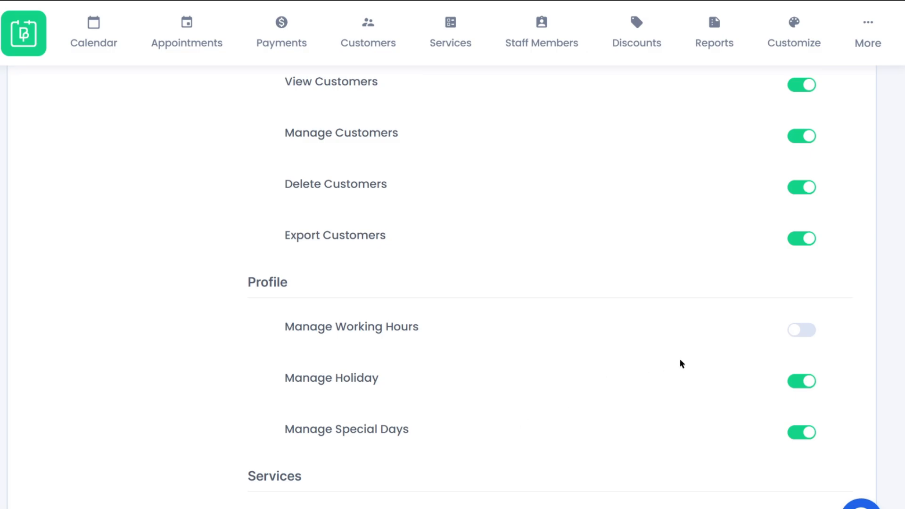
{"action": "left_click", "coordinate": [802, 329]}
{"action": "left_click_drag", "start_coordinate": [286, 326], "coordinate": [424, 335]}
{"action": "left_click_drag", "start_coordinate": [285, 377], "coordinate": [377, 385]}
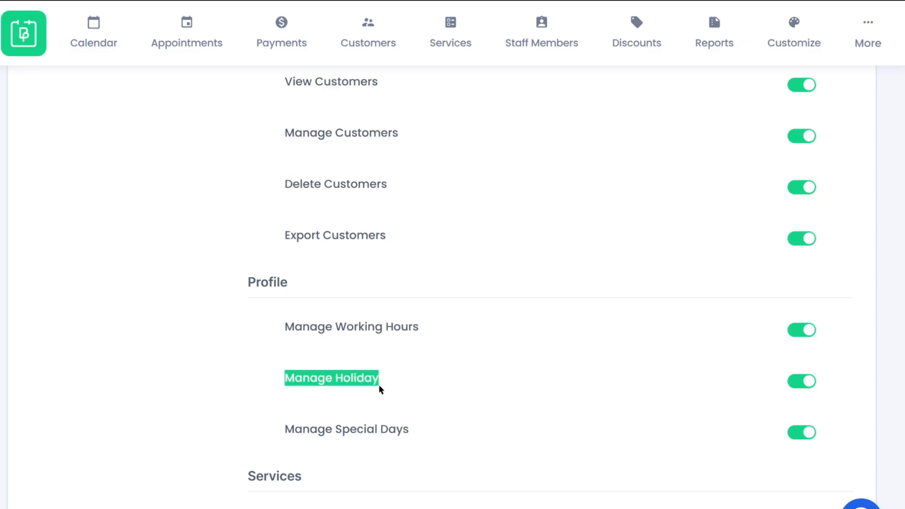
{"action": "left_click_drag", "start_coordinate": [283, 429], "coordinate": [476, 420]}
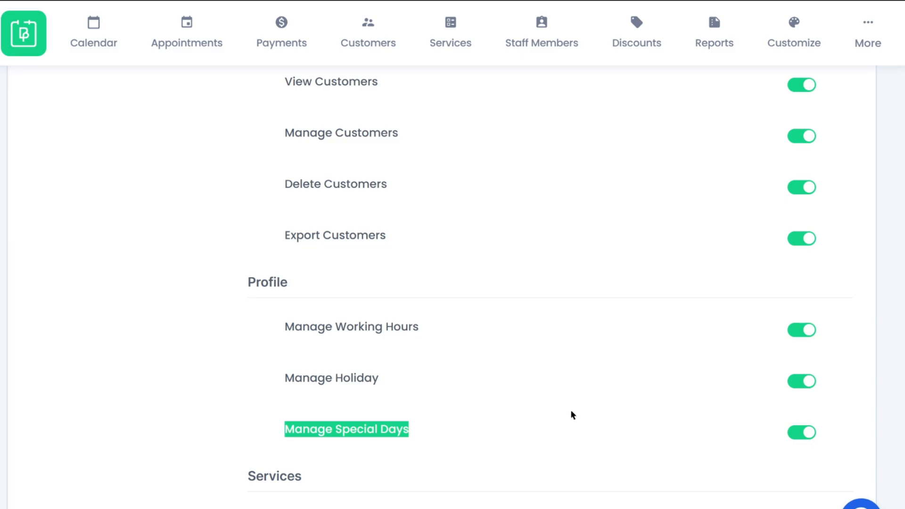
Look over the remaining staff permission settings and return to the list of staff members.
{"action": "scroll", "coordinate": [570, 409], "scroll_direction": "down", "scroll_amount": 2}
{"action": "scroll", "coordinate": [570, 409], "scroll_direction": "up", "scroll_amount": 2}
{"action": "scroll", "coordinate": [572, 382], "scroll_direction": "down", "scroll_amount": 5}
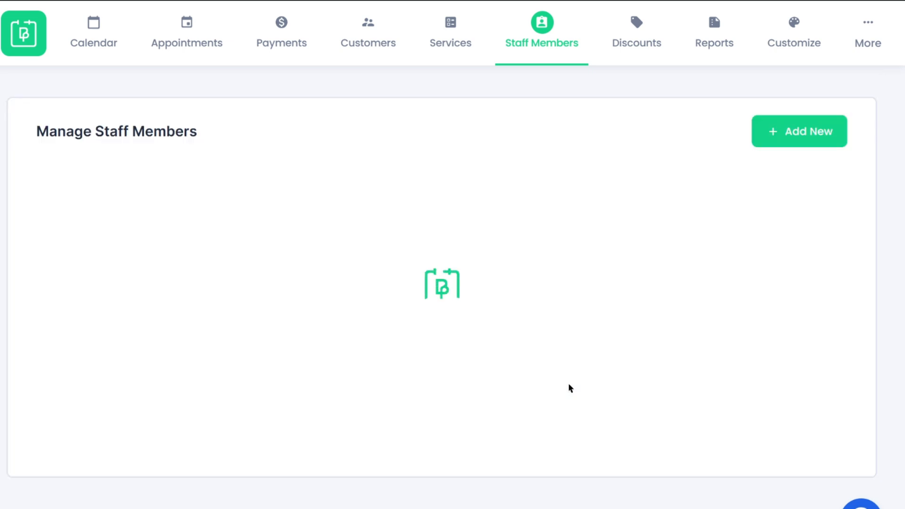
{"action": "scroll", "coordinate": [568, 386], "scroll_direction": "down", "scroll_amount": 5}
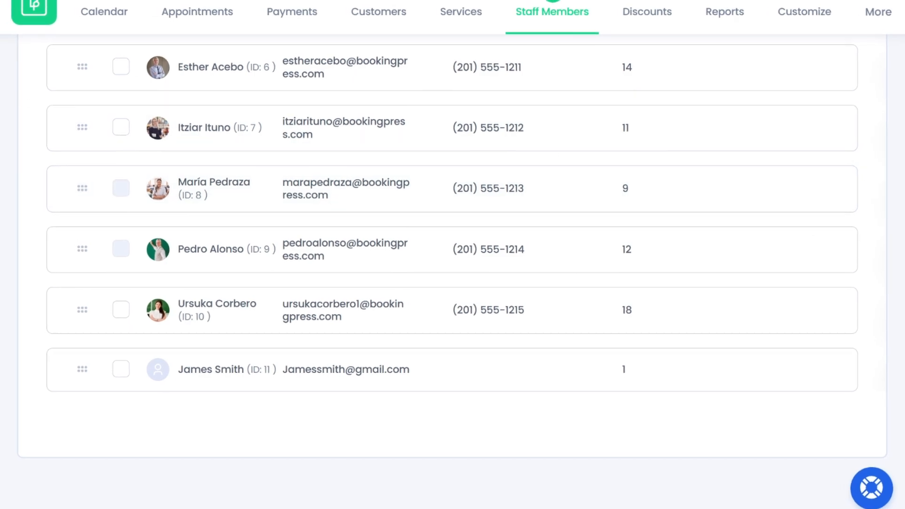
Create a never-expiring coupon in Discounts with title and code SALE50 and a 50% discount.
{"action": "left_click", "coordinate": [32, 187]}
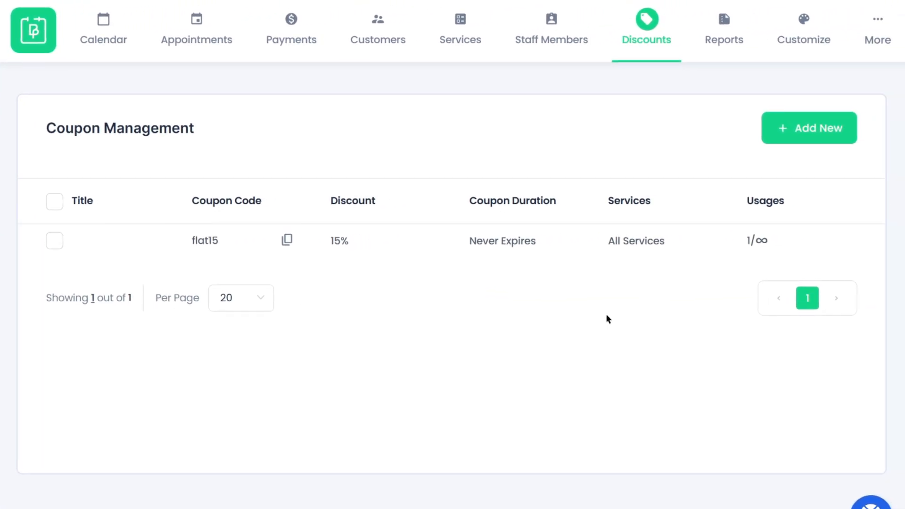
{"action": "left_click", "coordinate": [784, 129]}
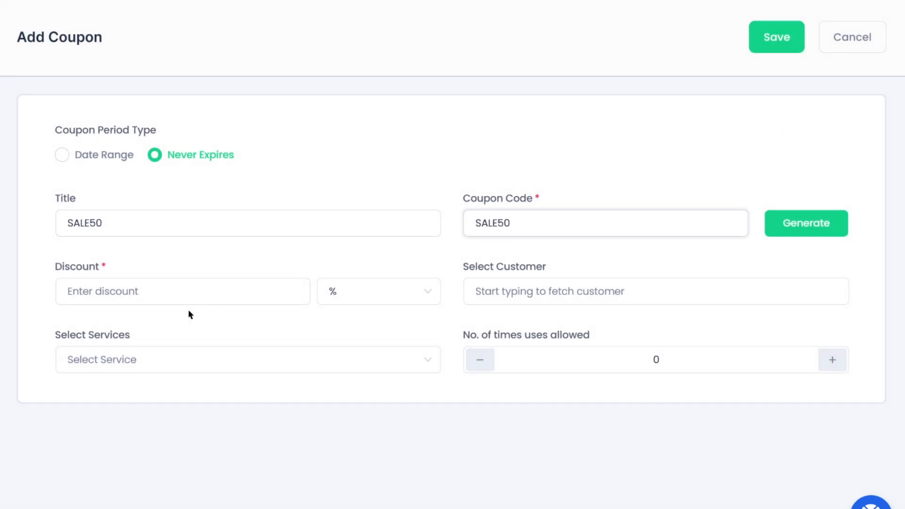
{"action": "left_click", "coordinate": [192, 296]}
{"action": "type", "text": "50"}
{"action": "left_click", "coordinate": [609, 292]}
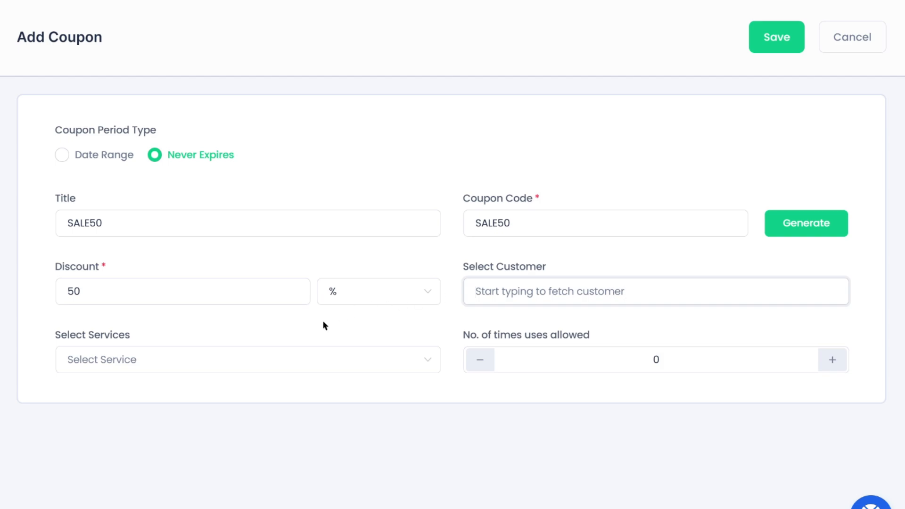
Restrict the coupon to the SAT Mathematics service, raise its number of allowed uses and save it.
{"action": "left_click", "coordinate": [279, 358]}
{"action": "scroll", "coordinate": [207, 282], "scroll_direction": "down", "scroll_amount": 6}
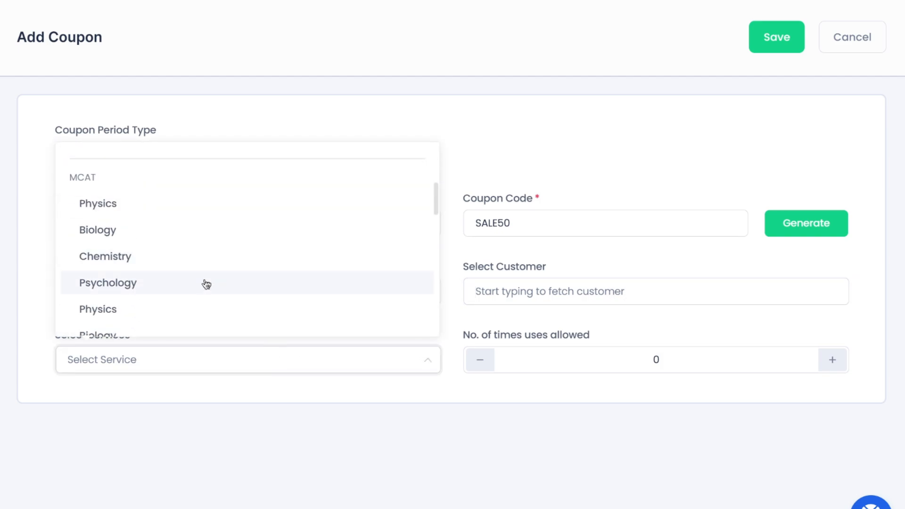
{"action": "scroll", "coordinate": [206, 285], "scroll_direction": "up", "scroll_amount": 6}
{"action": "left_click", "coordinate": [135, 186]}
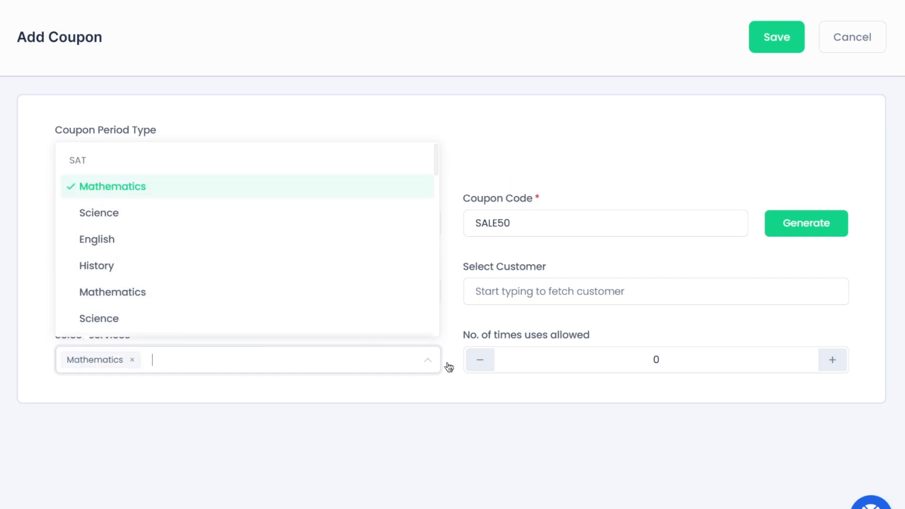
{"action": "left_click", "coordinate": [255, 418]}
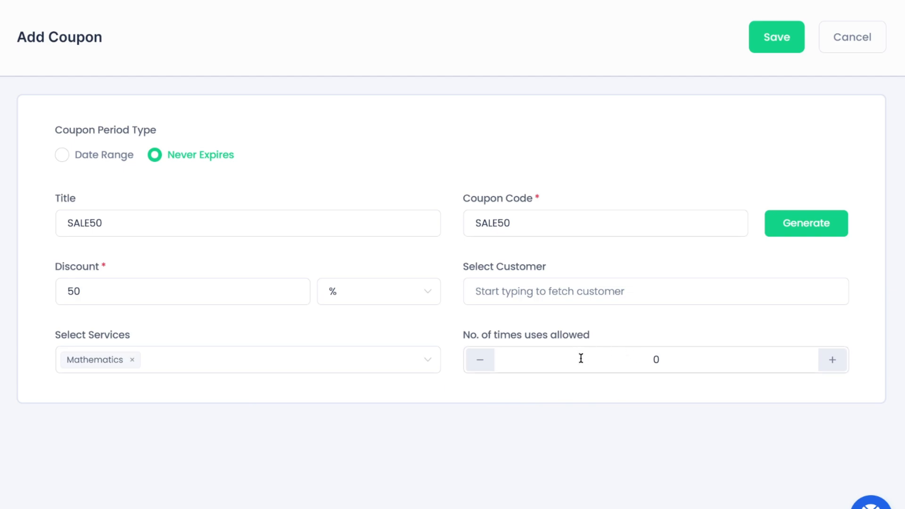
{"action": "left_click", "coordinate": [837, 362]}
{"action": "left_click", "coordinate": [773, 46]}
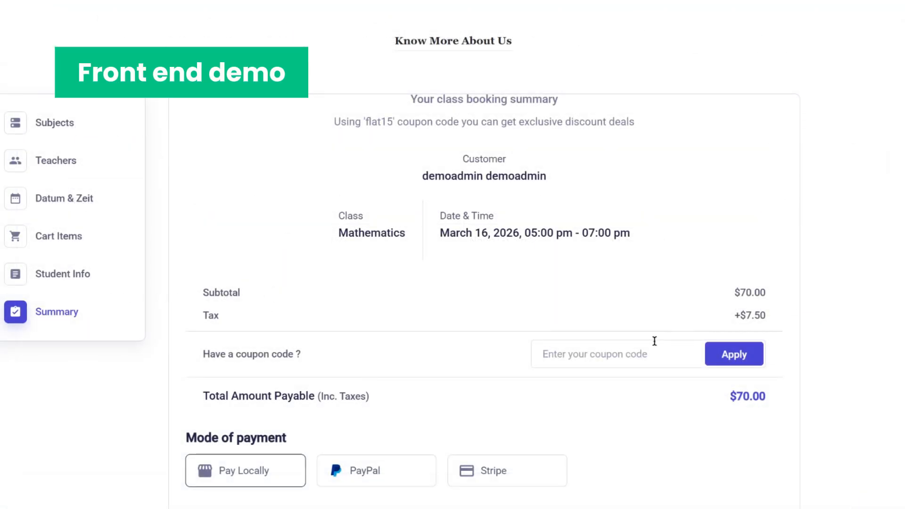
Apply the coupon code SALE50 to the Mathematics class booking on the booking form's Summary step.
{"action": "scroll", "coordinate": [654, 341], "scroll_direction": "down", "scroll_amount": 3}
{"action": "left_click", "coordinate": [632, 232]}
{"action": "type", "text": "S"}
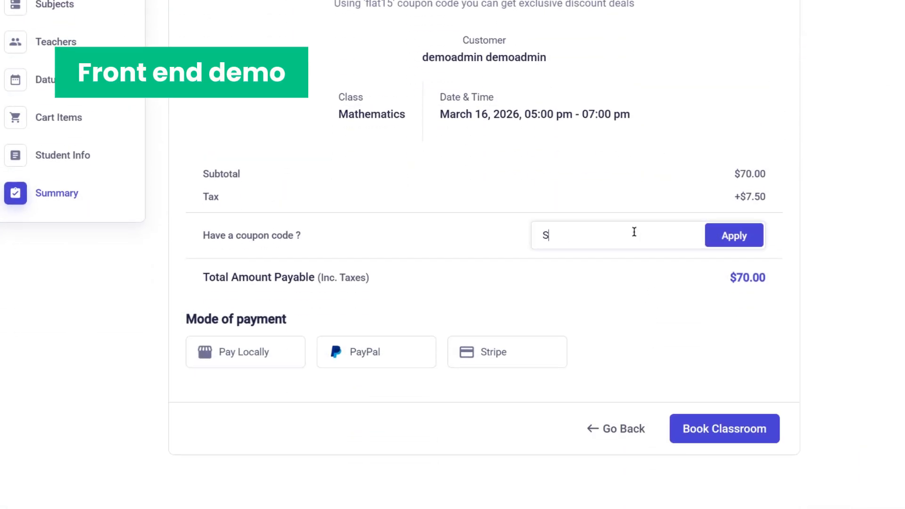
{"action": "type", "text": "ALE50"}
{"action": "left_click", "coordinate": [737, 240]}
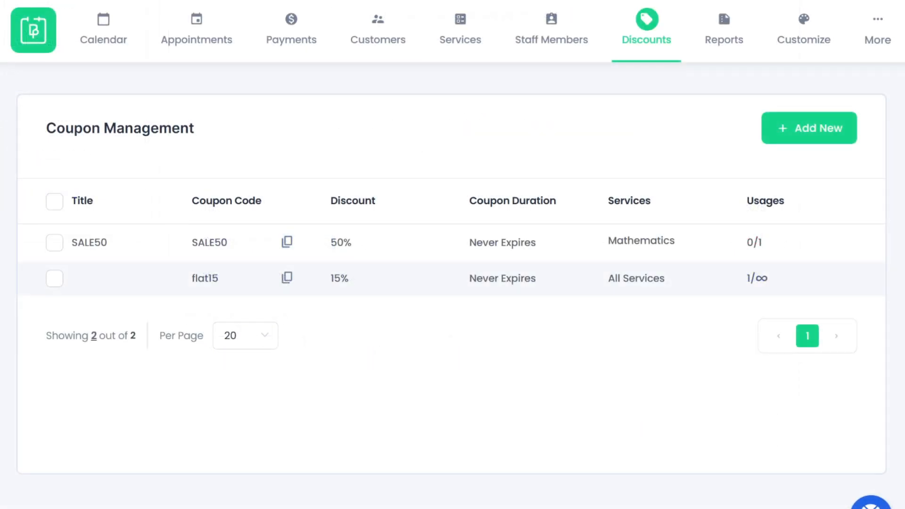
In the Customize settings for the booking form, move Staff Member Selection ahead of Service Selection in the booking form sequence.
{"action": "left_click", "coordinate": [803, 29]}
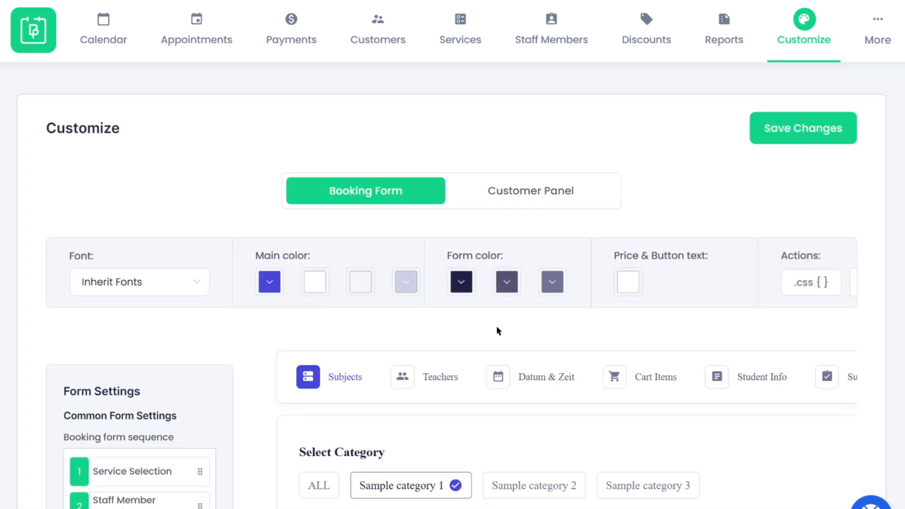
{"action": "scroll", "coordinate": [391, 271], "scroll_direction": "down", "scroll_amount": 5}
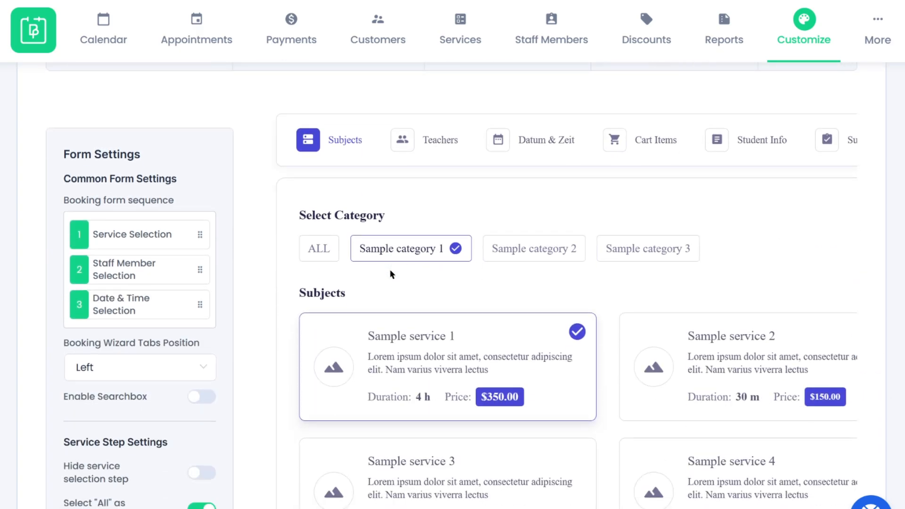
{"action": "scroll", "coordinate": [197, 348], "scroll_direction": "down", "scroll_amount": 10}
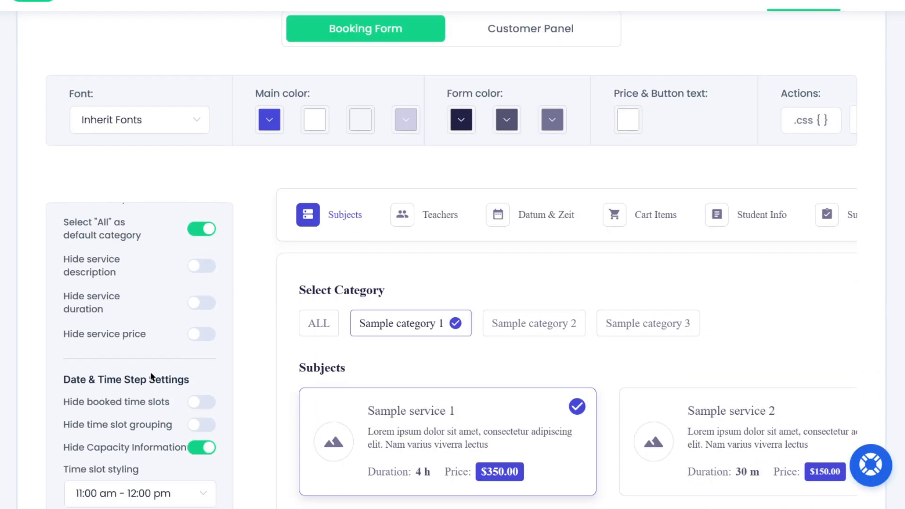
{"action": "scroll", "coordinate": [193, 348], "scroll_direction": "up", "scroll_amount": 10}
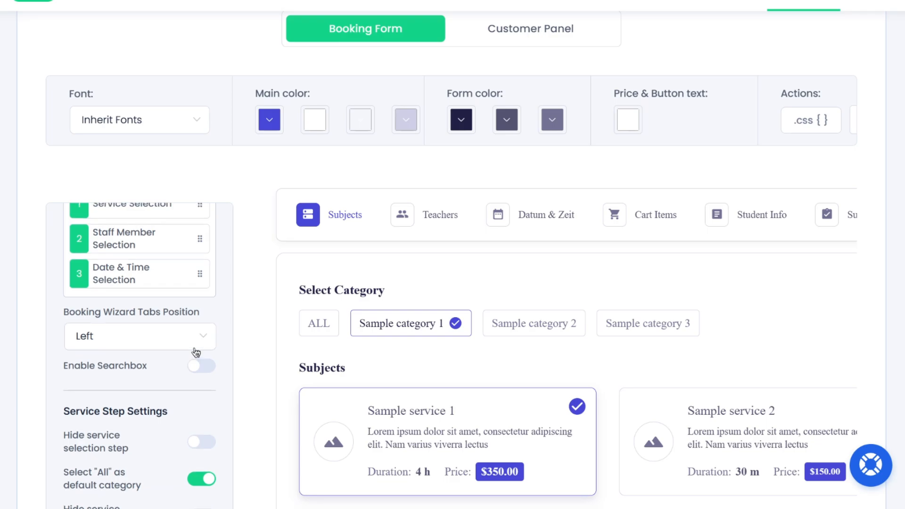
{"action": "scroll", "coordinate": [182, 354], "scroll_direction": "down", "scroll_amount": 5}
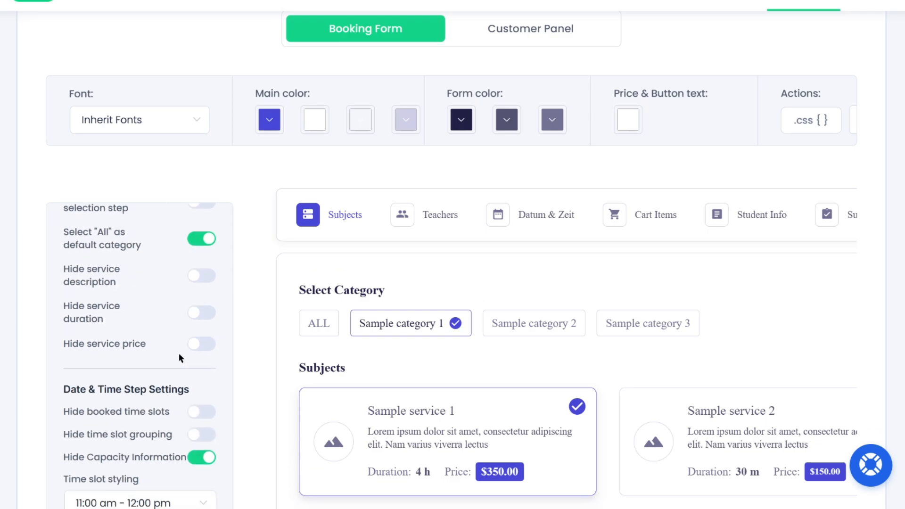
{"action": "scroll", "coordinate": [179, 358], "scroll_direction": "down", "scroll_amount": 5}
{"action": "scroll", "coordinate": [179, 358], "scroll_direction": "up", "scroll_amount": 12}
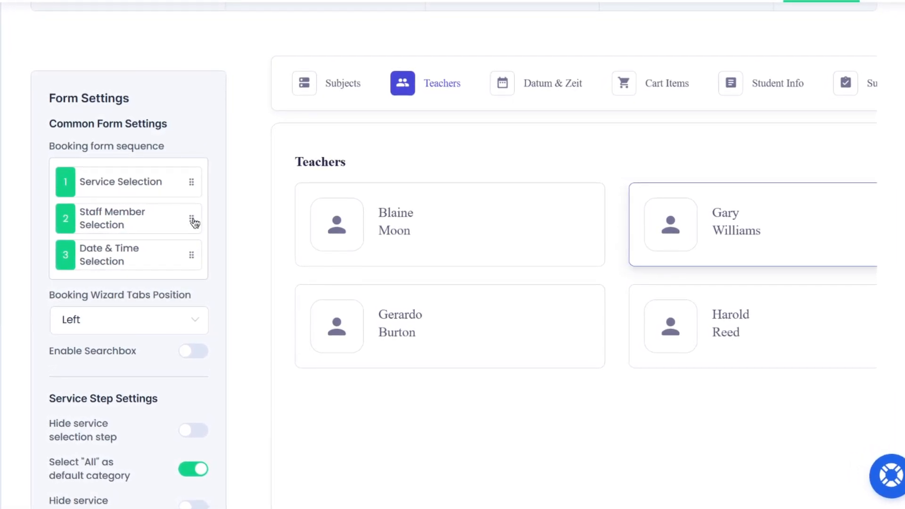
{"action": "left_click_drag", "start_coordinate": [191, 223], "coordinate": [190, 185]}
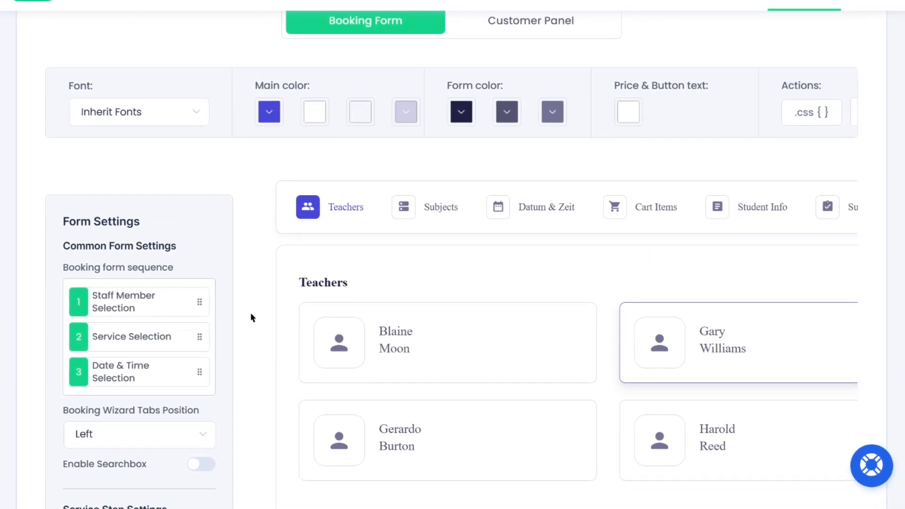
Set the Booking Wizard Tabs Position to Top.
{"action": "scroll", "coordinate": [196, 344], "scroll_direction": "down", "scroll_amount": 3}
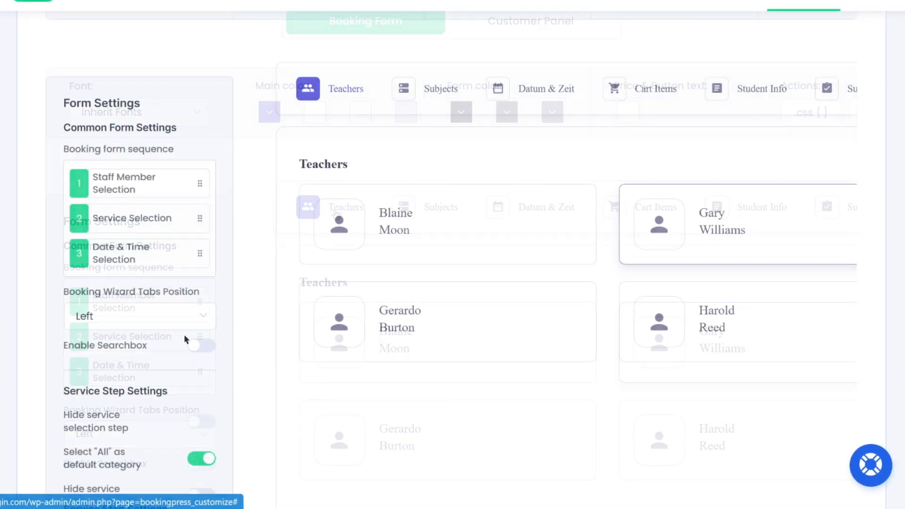
{"action": "left_click", "coordinate": [191, 322]}
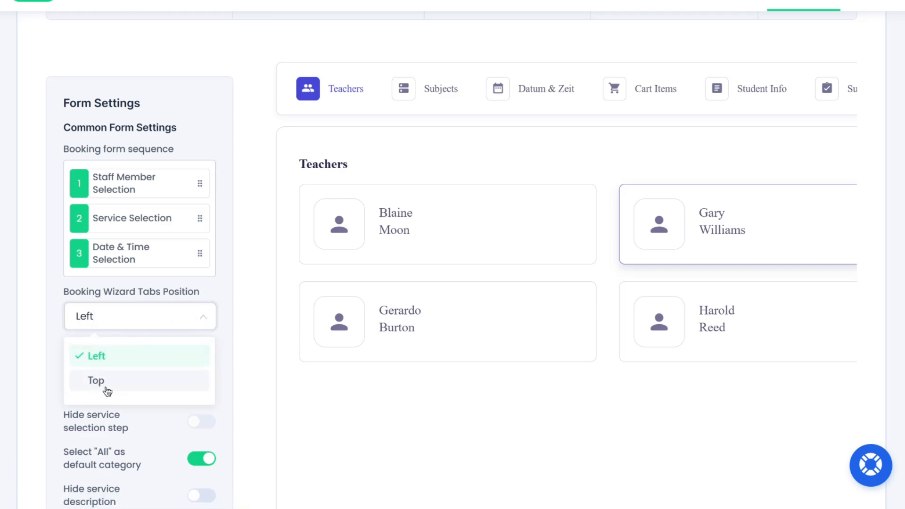
{"action": "left_click", "coordinate": [108, 383]}
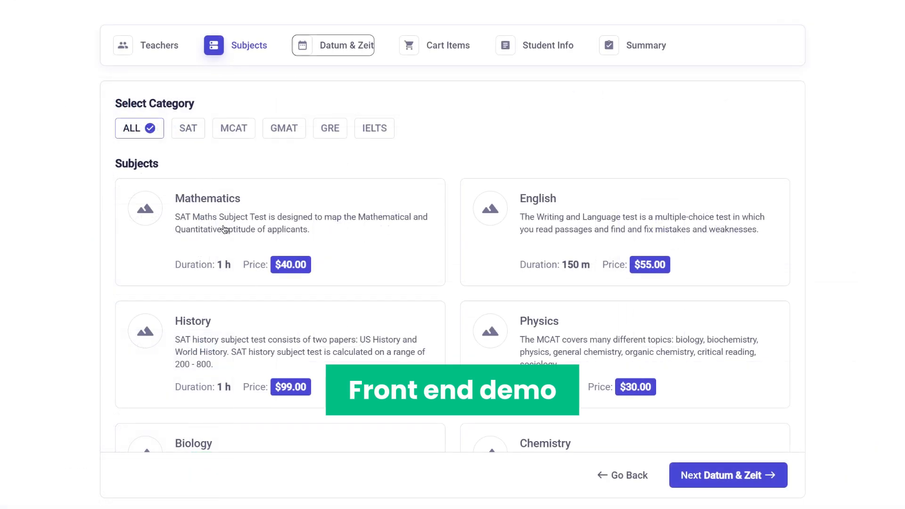
On the front-end booking form, choose the Mathematics subject, continue to Datum & Zeit and pick a service duration.
{"action": "left_click", "coordinate": [253, 184]}
{"action": "left_click", "coordinate": [754, 478]}
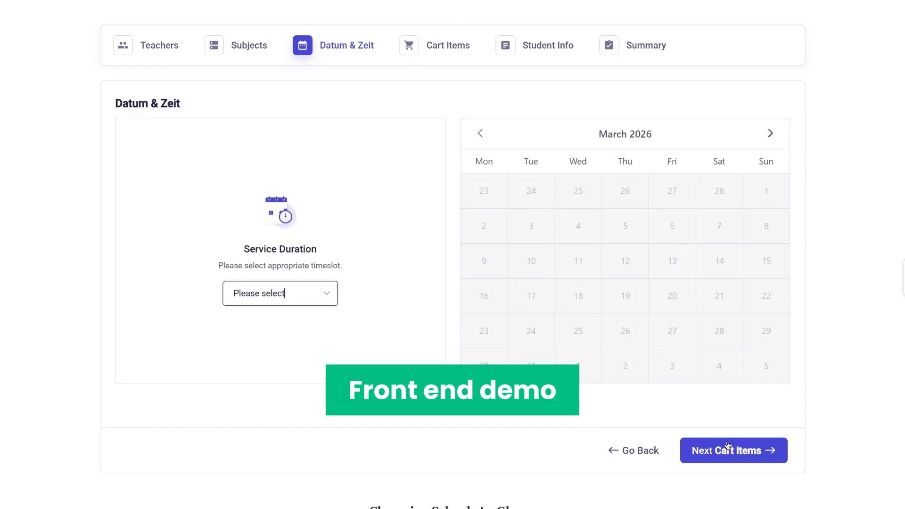
{"action": "left_click", "coordinate": [730, 457]}
{"action": "left_click", "coordinate": [295, 298]}
{"action": "left_click", "coordinate": [283, 346]}
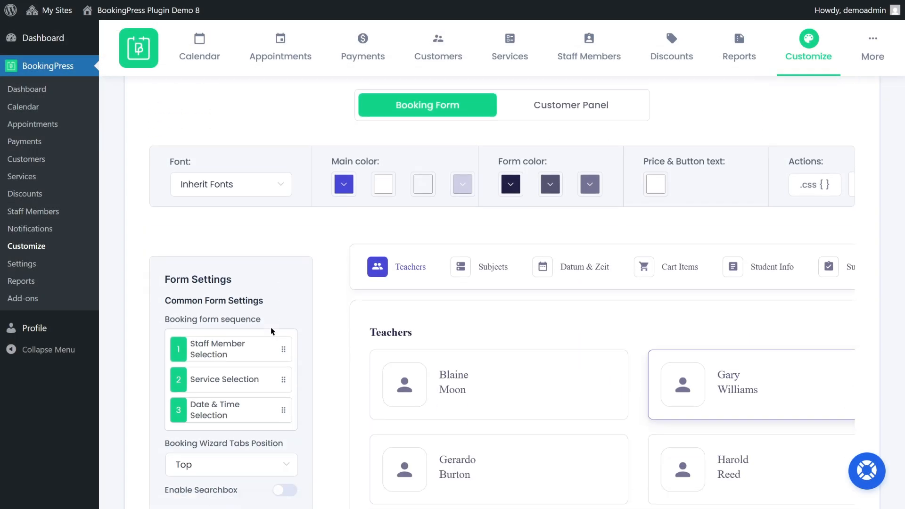
Enable the booking form's searchbox, and use it on the front-end Subjects step to find and select History.
{"action": "scroll", "coordinate": [322, 332], "scroll_direction": "down", "scroll_amount": 5}
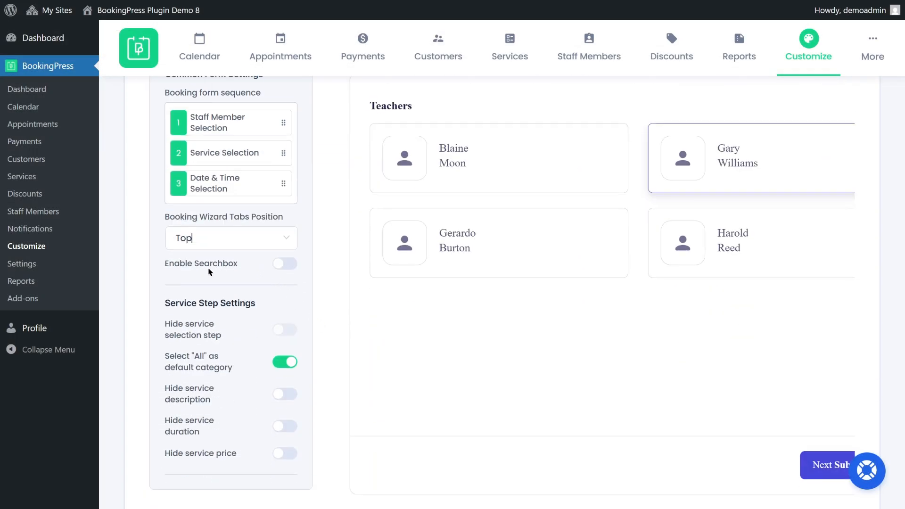
{"action": "left_click", "coordinate": [292, 268]}
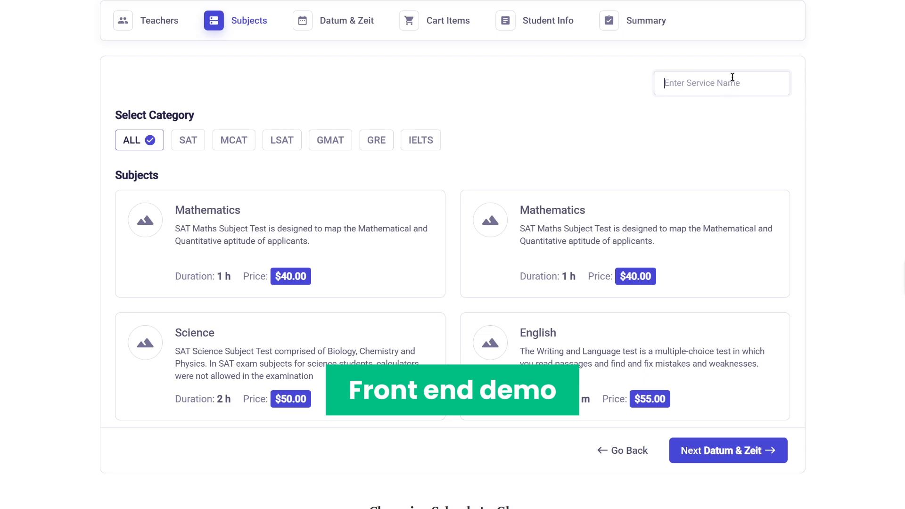
{"action": "type", "text": "H"}
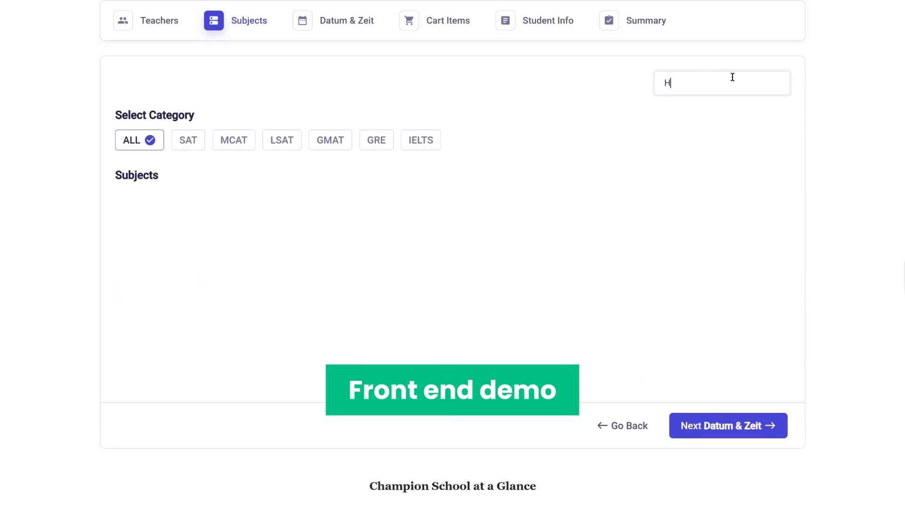
{"action": "type", "text": "istory"}
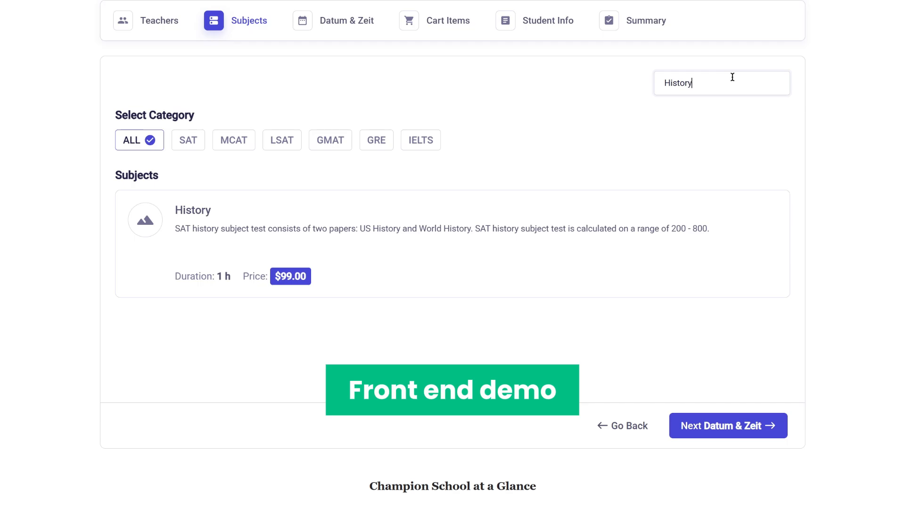
{"action": "left_click", "coordinate": [425, 227]}
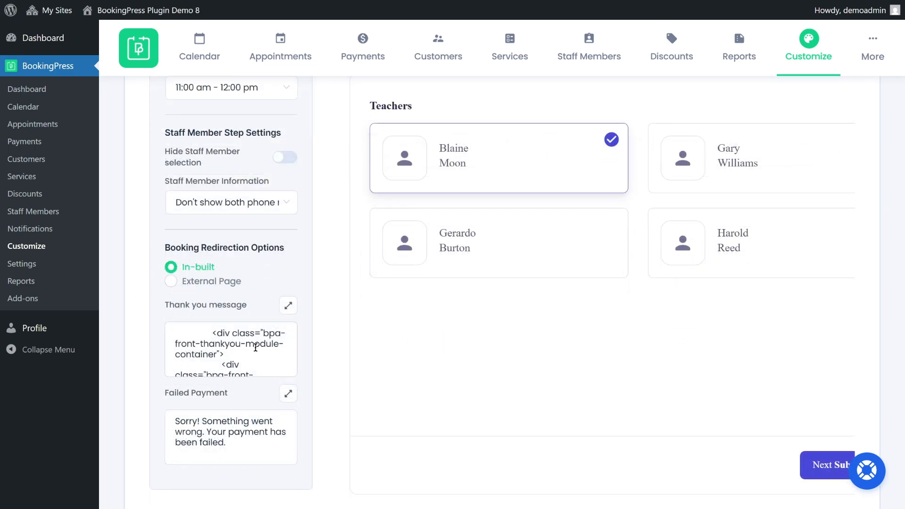
Review the Booking Redirection Options and the thank you message in the booking form settings.
{"action": "scroll", "coordinate": [257, 348], "scroll_direction": "down", "scroll_amount": 8}
{"action": "scroll", "coordinate": [258, 349], "scroll_direction": "down", "scroll_amount": 5}
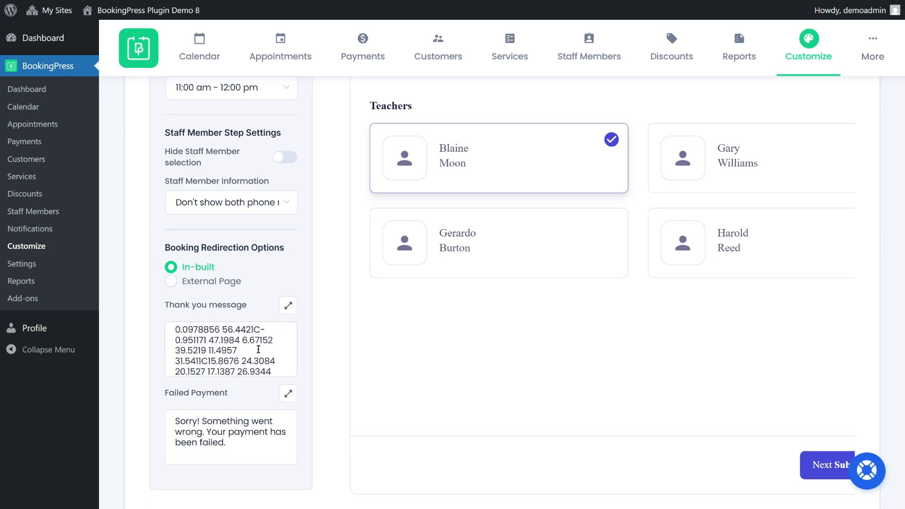
{"action": "scroll", "coordinate": [669, 418], "scroll_direction": "up", "scroll_amount": 6}
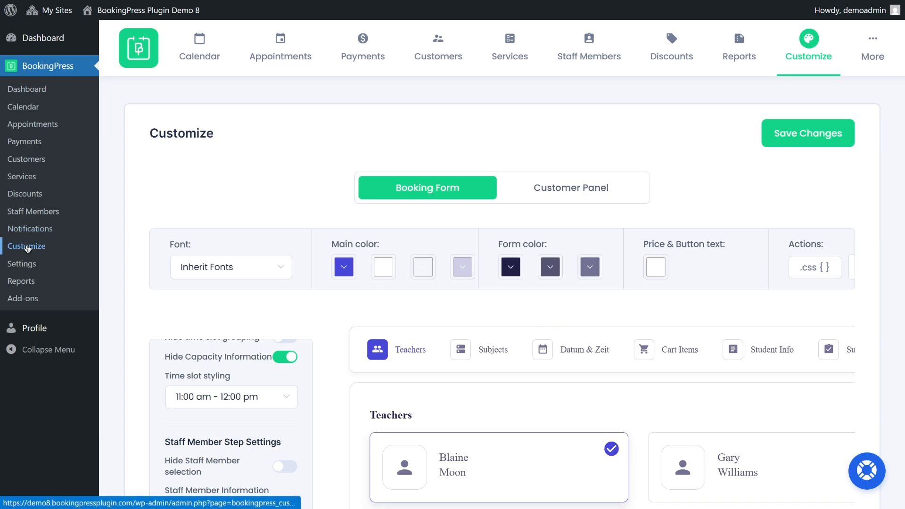
Open the customer management page and look through the listed customers with their contact details and appointment data.
{"action": "left_click", "coordinate": [27, 160]}
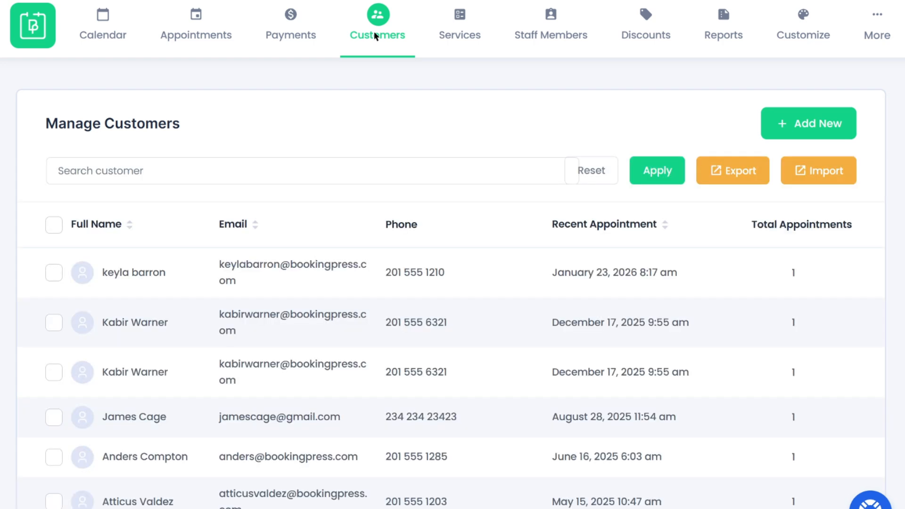
{"action": "scroll", "coordinate": [365, 240], "scroll_direction": "down", "scroll_amount": 3}
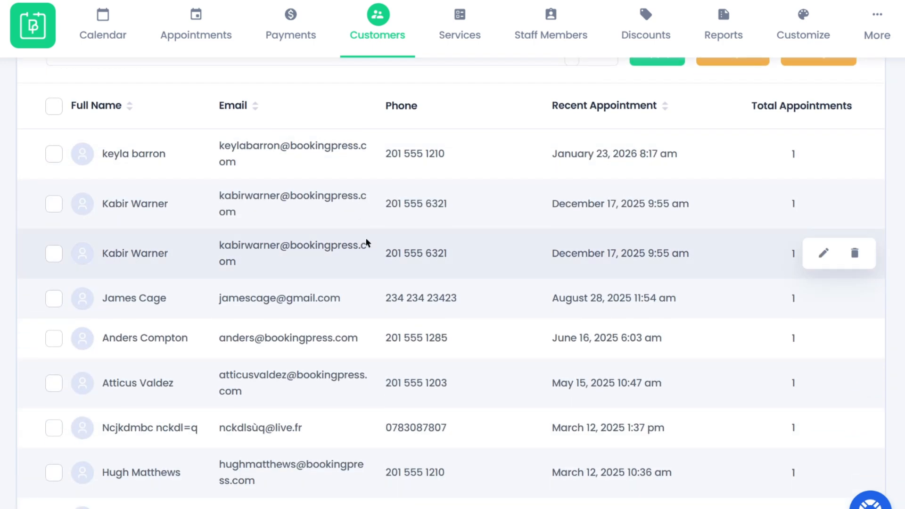
{"action": "left_click", "coordinate": [54, 154]}
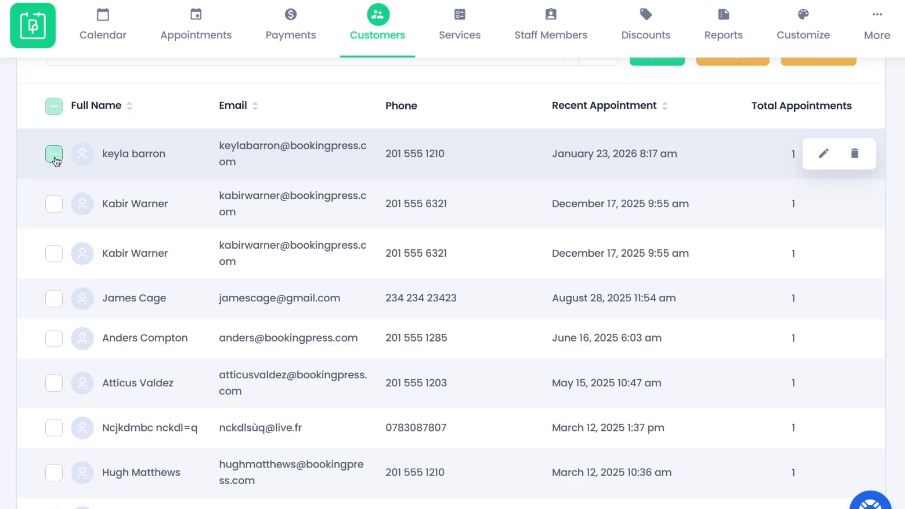
{"action": "left_click", "coordinate": [54, 154]}
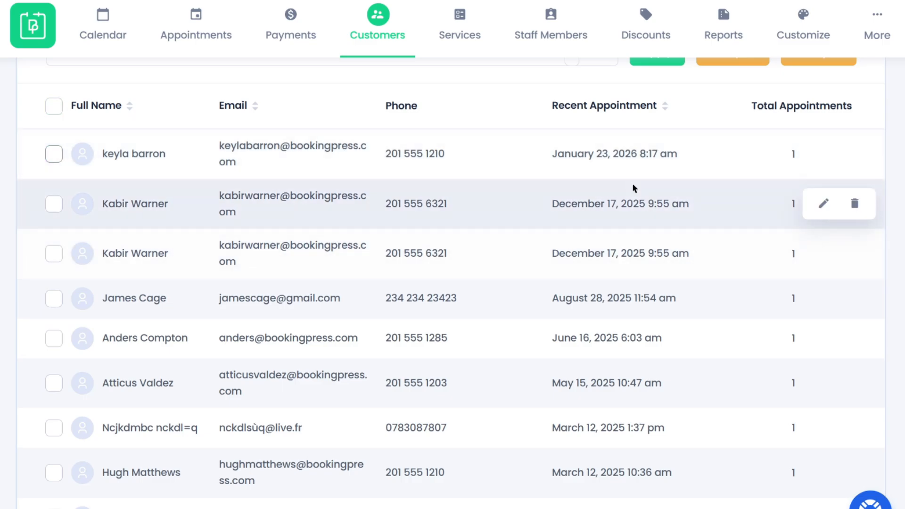
{"action": "scroll", "coordinate": [751, 296], "scroll_direction": "down", "scroll_amount": 3}
{"action": "scroll", "coordinate": [751, 296], "scroll_direction": "down", "scroll_amount": 6}
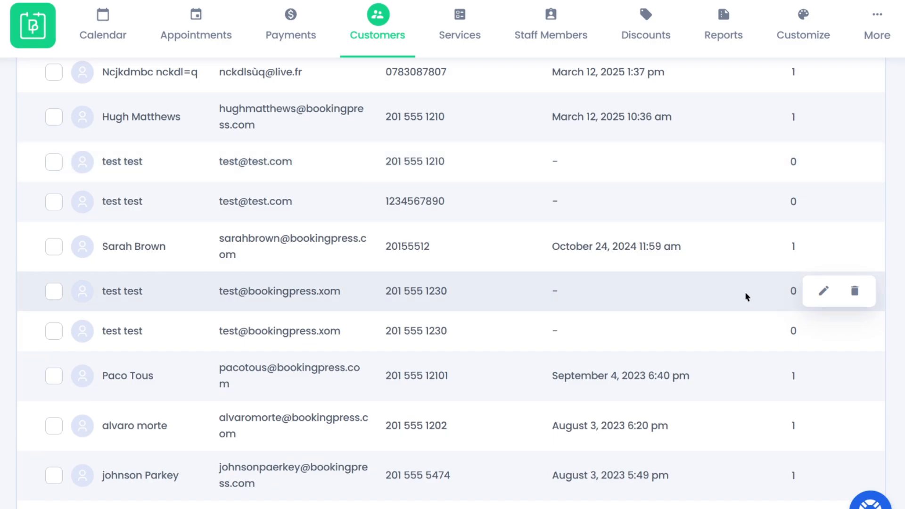
{"action": "scroll", "coordinate": [746, 295], "scroll_direction": "down", "scroll_amount": 5}
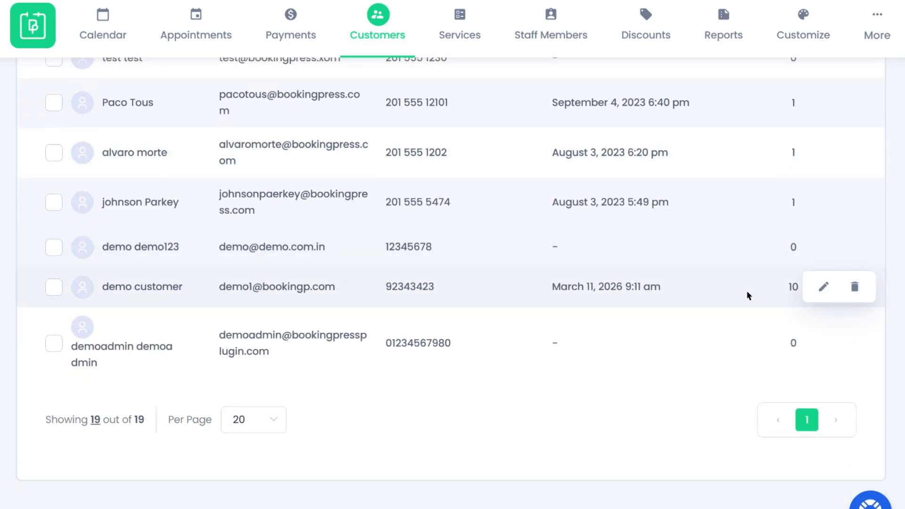
{"action": "scroll", "coordinate": [747, 295], "scroll_direction": "up", "scroll_amount": 8}
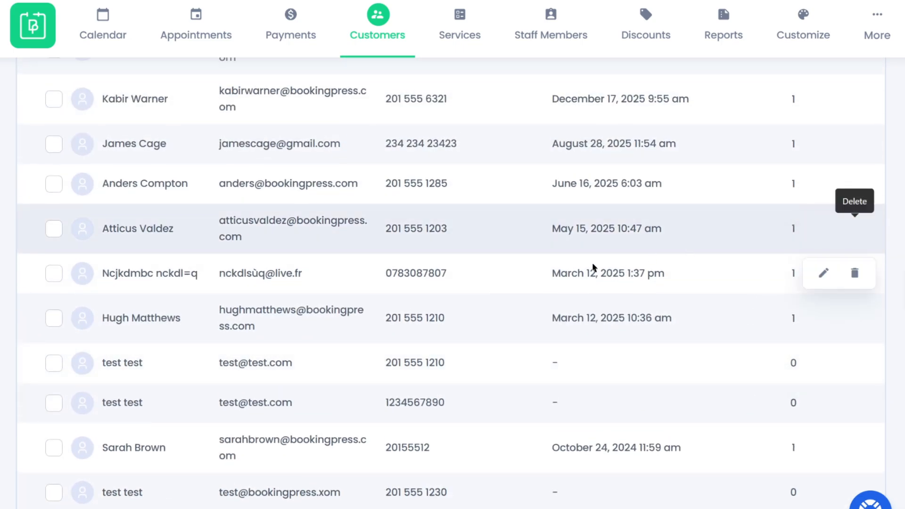
{"action": "scroll", "coordinate": [592, 268], "scroll_direction": "up", "scroll_amount": 5}
Open the email notifications and examine the On Approval customer notification's subject, message and available placeholders.
{"action": "left_click", "coordinate": [875, 32]}
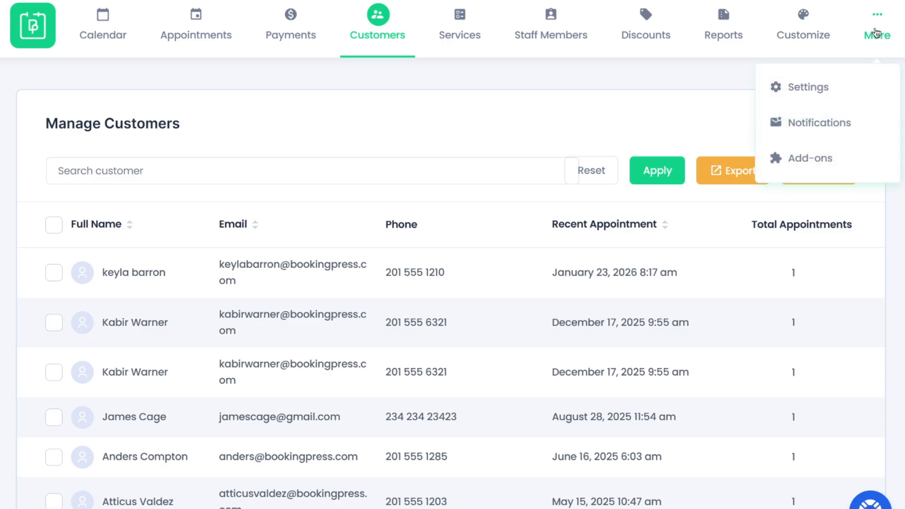
{"action": "left_click", "coordinate": [815, 127]}
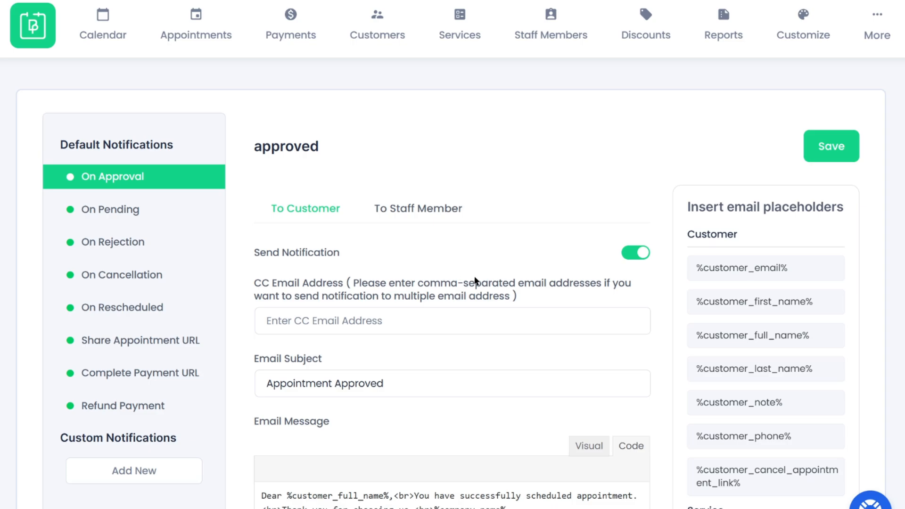
{"action": "scroll", "coordinate": [473, 281], "scroll_direction": "down", "scroll_amount": 2}
{"action": "scroll", "coordinate": [474, 278], "scroll_direction": "down", "scroll_amount": 2}
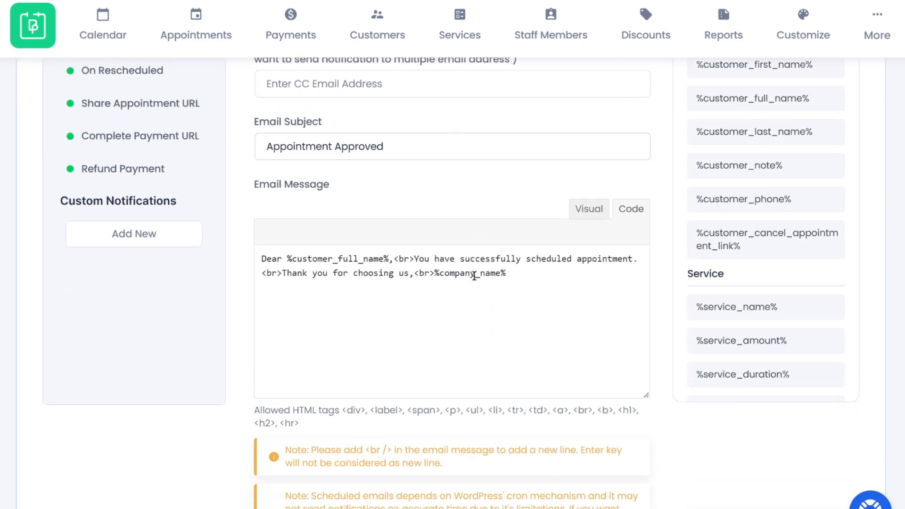
{"action": "scroll", "coordinate": [474, 275], "scroll_direction": "down", "scroll_amount": 2}
{"action": "scroll", "coordinate": [474, 276], "scroll_direction": "up", "scroll_amount": 6}
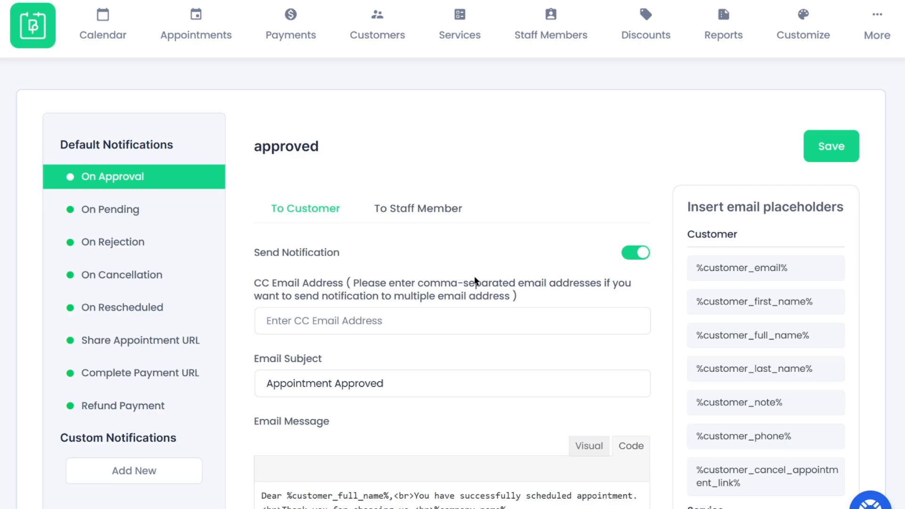
View the On Rejection and On Cancellation notifications and return to the On Approval email message.
{"action": "left_click", "coordinate": [125, 242]}
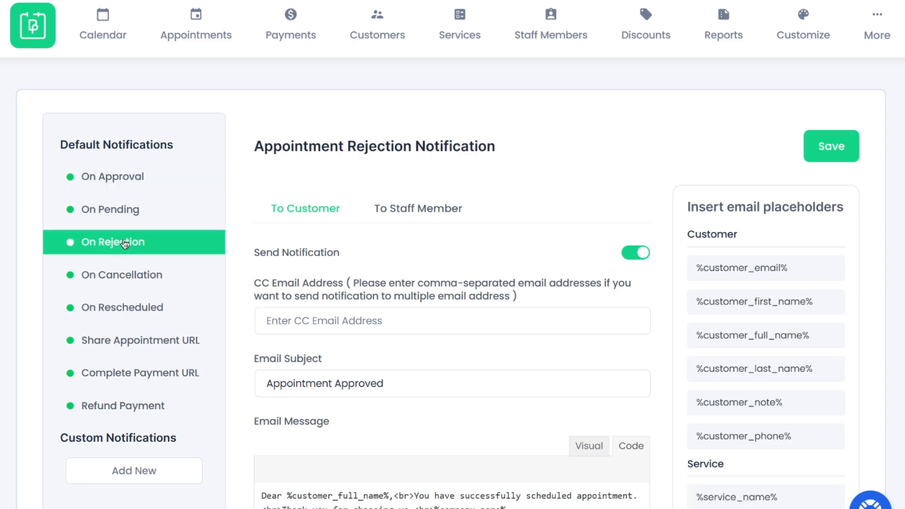
{"action": "left_click", "coordinate": [126, 277]}
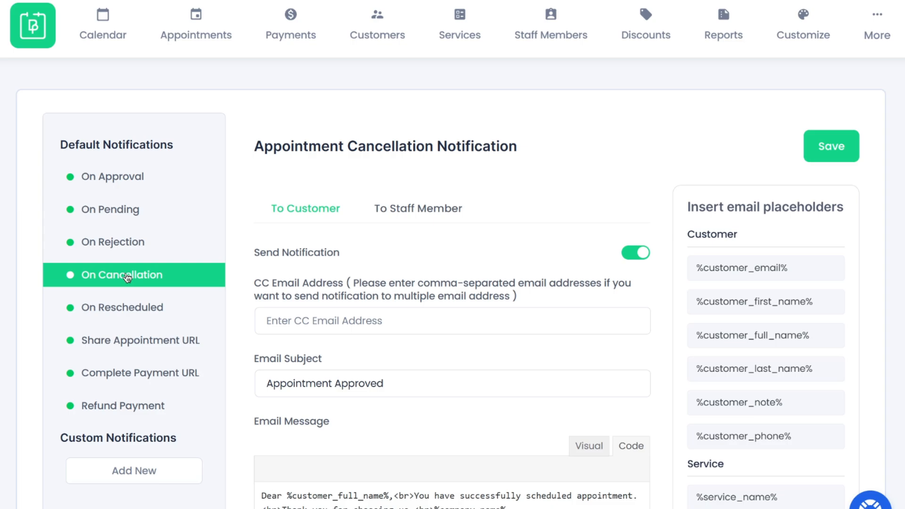
{"action": "left_click", "coordinate": [126, 177]}
{"action": "scroll", "coordinate": [446, 353], "scroll_direction": "down", "scroll_amount": 5}
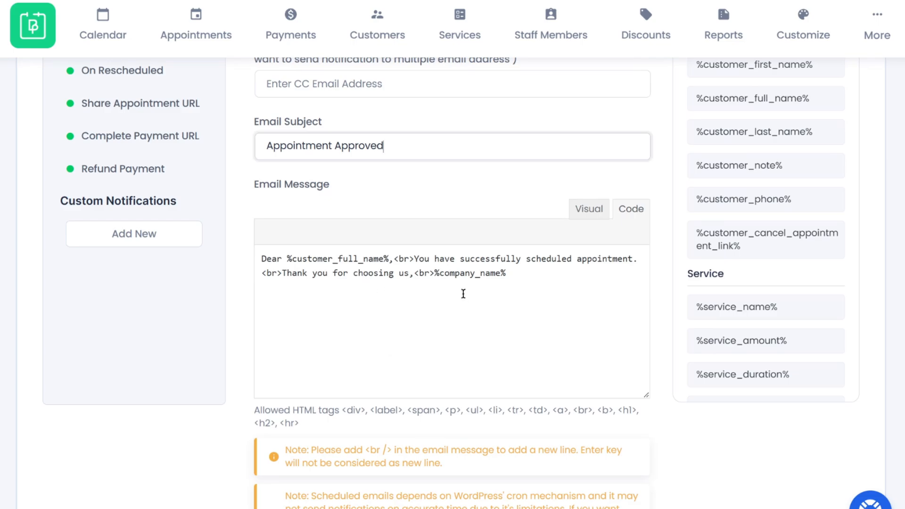
Insert the %service_name% placeholder after %company_name% in the On Approval email message to the customer.
{"action": "left_click_drag", "start_coordinate": [414, 259], "coordinate": [632, 260]}
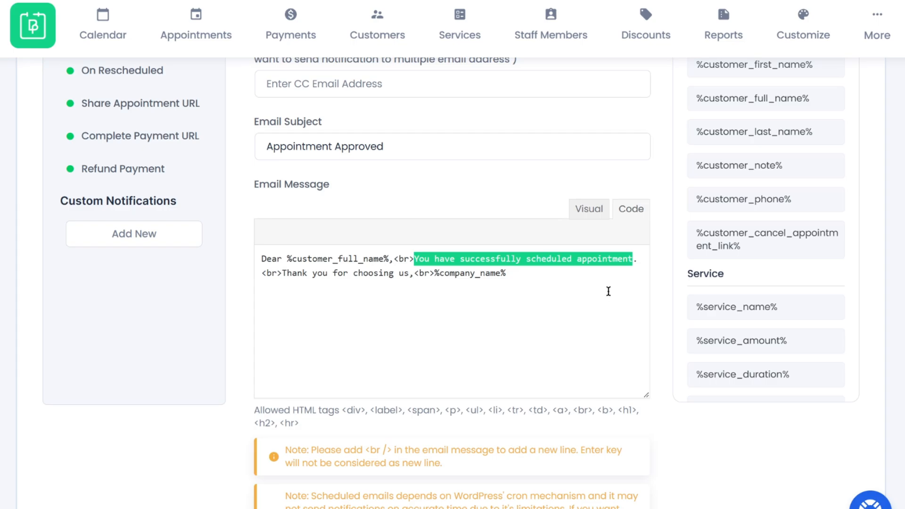
{"action": "left_click", "coordinate": [606, 277]}
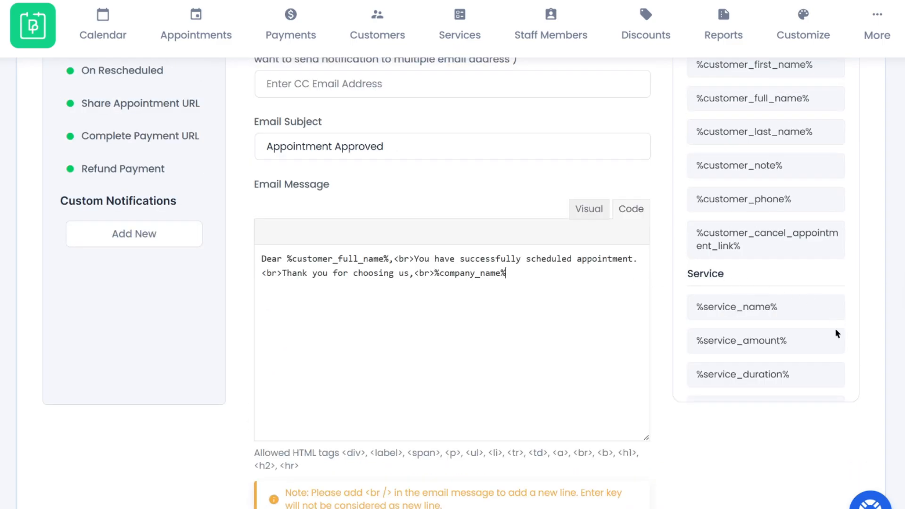
{"action": "left_click", "coordinate": [777, 319]}
{"action": "left_click_drag", "start_coordinate": [583, 273], "coordinate": [505, 272]}
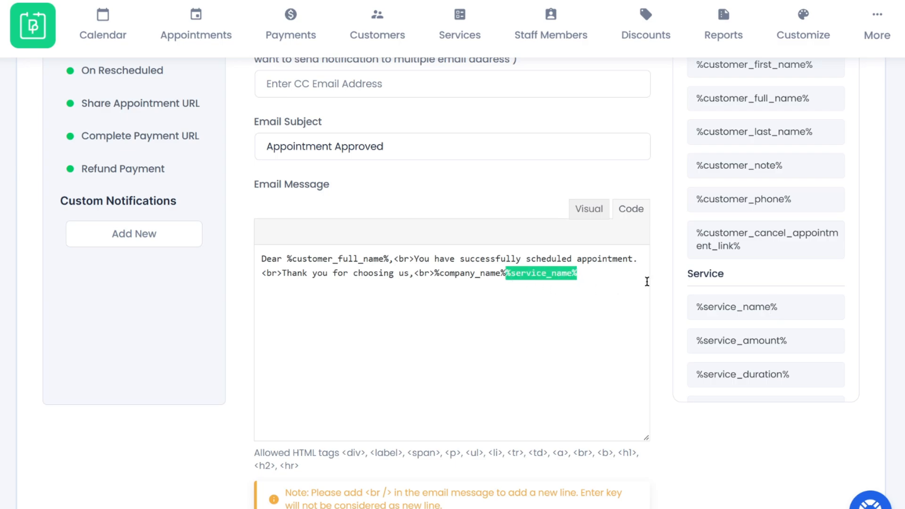
{"action": "left_click", "coordinate": [619, 274]}
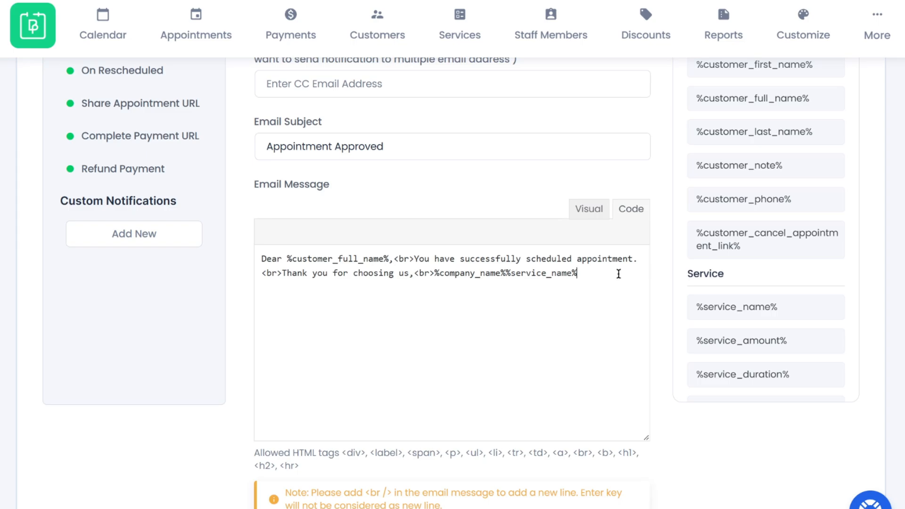
Review the notes and the ICS file and PDF attachment options of the Appointment Approval Notification.
{"action": "scroll", "coordinate": [491, 334], "scroll_direction": "down", "scroll_amount": 4}
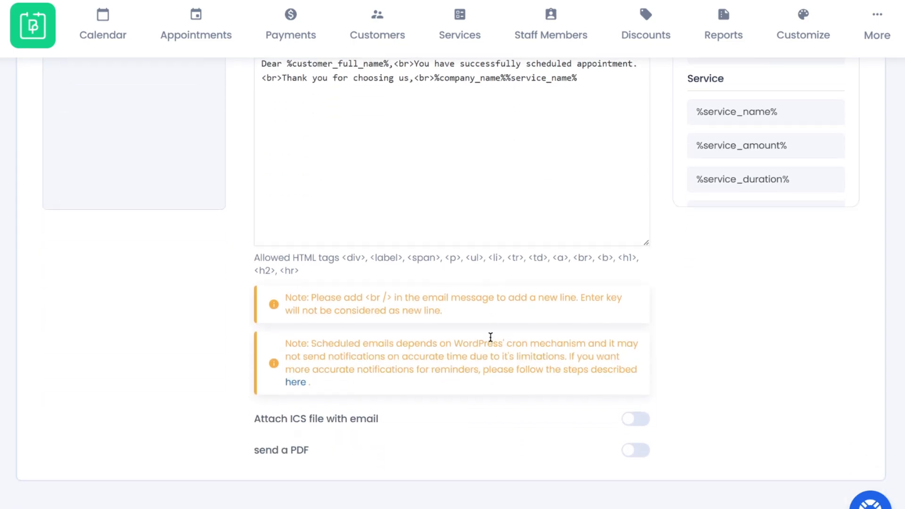
{"action": "scroll", "coordinate": [490, 338], "scroll_direction": "up", "scroll_amount": 9}
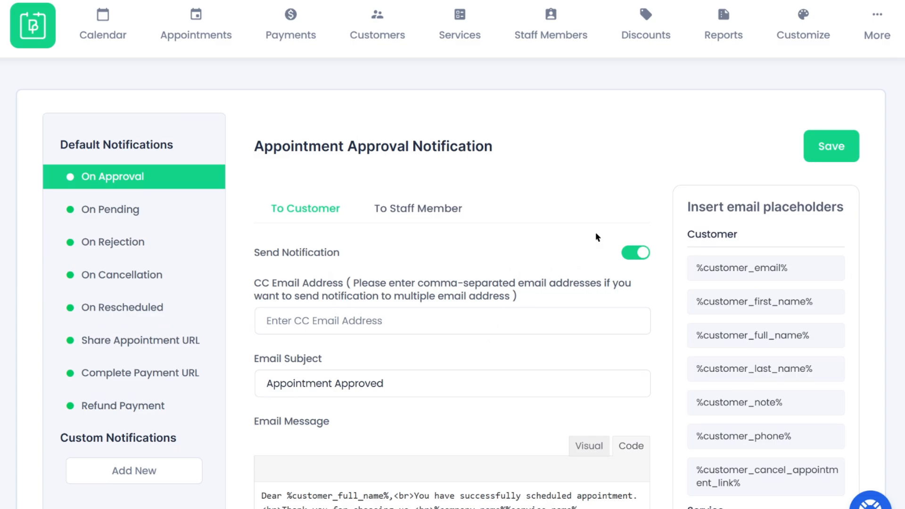
{"action": "left_click", "coordinate": [875, 29]}
{"action": "scroll", "coordinate": [537, 405], "scroll_direction": "down", "scroll_amount": 6}
{"action": "scroll", "coordinate": [536, 412], "scroll_direction": "down", "scroll_amount": 3}
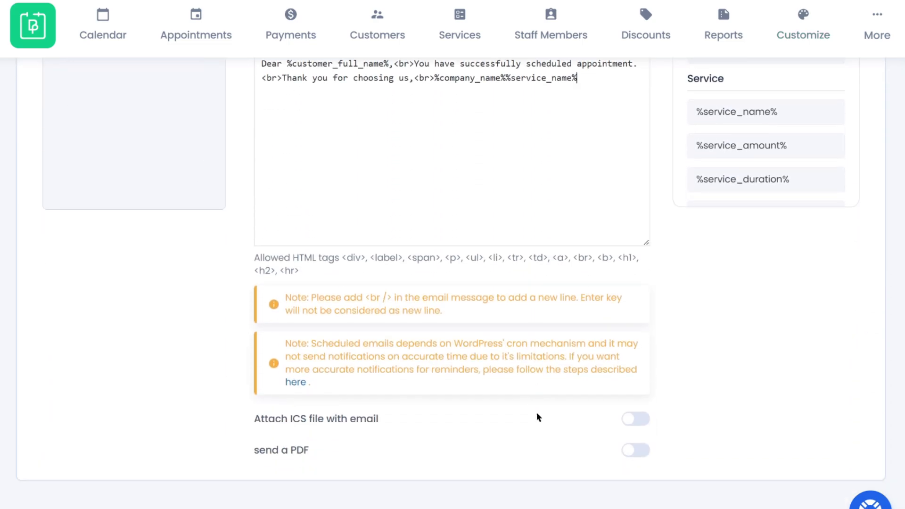
{"action": "scroll", "coordinate": [536, 411], "scroll_direction": "up", "scroll_amount": 7}
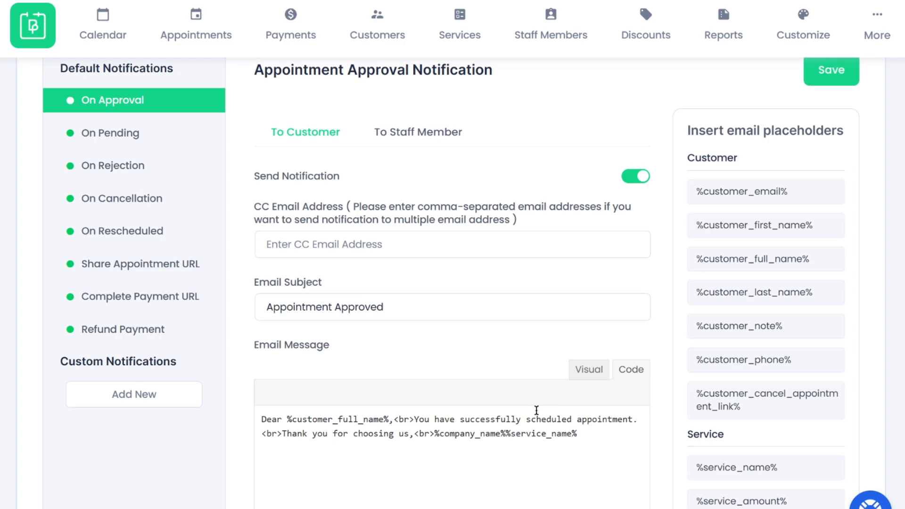
Open the payments management page and view the payment details of the March 11, 2026 Physics booking.
{"action": "left_click", "coordinate": [270, 24]}
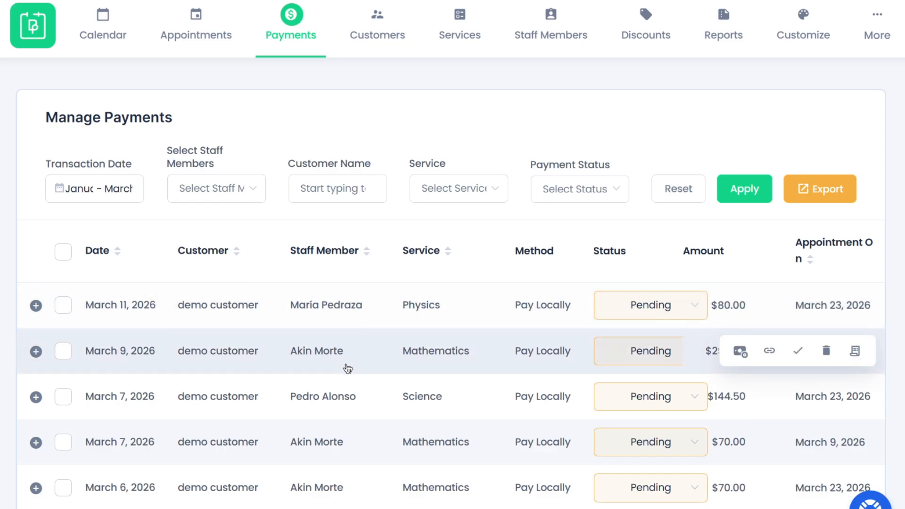
{"action": "left_click", "coordinate": [531, 316]}
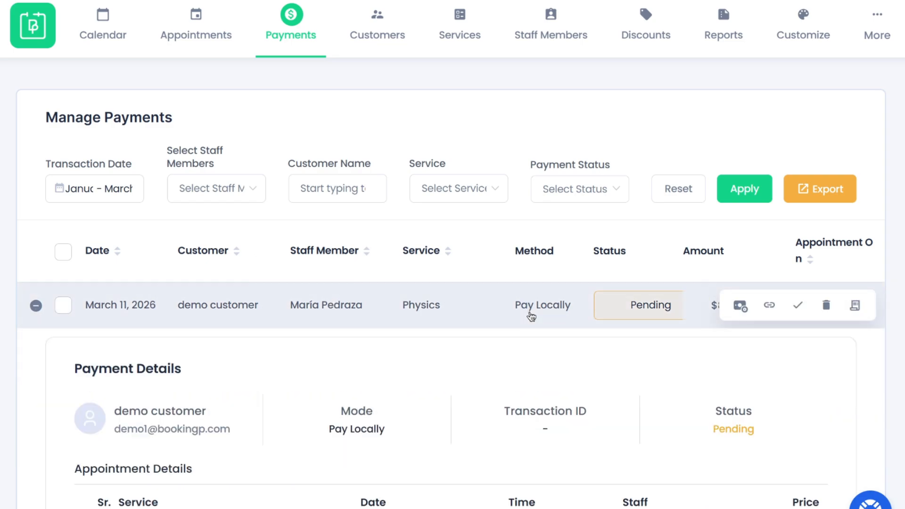
{"action": "scroll", "coordinate": [531, 315], "scroll_direction": "down", "scroll_amount": 2}
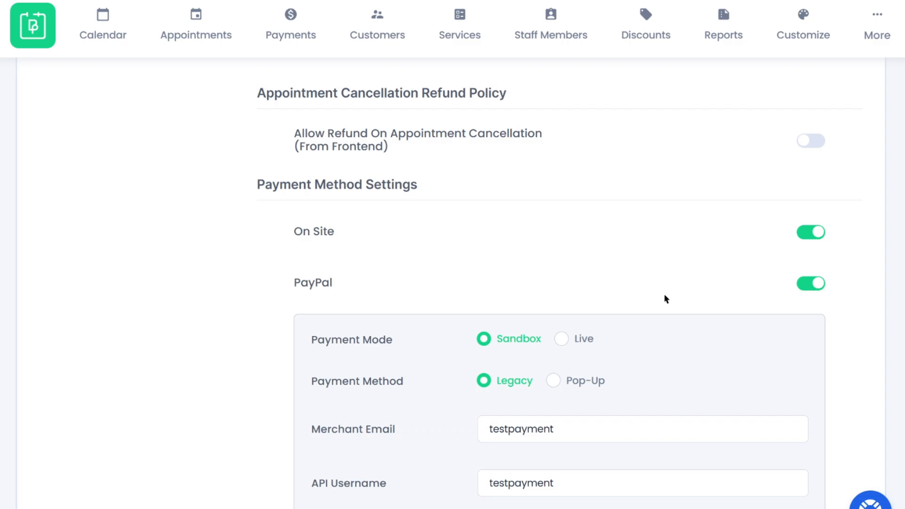
Examine the PayPal and Stripe options in the payment method settings, including PayPal's Sandbox and Live payment modes.
{"action": "scroll", "coordinate": [665, 299], "scroll_direction": "down", "scroll_amount": 3}
{"action": "scroll", "coordinate": [665, 243], "scroll_direction": "down", "scroll_amount": 10}
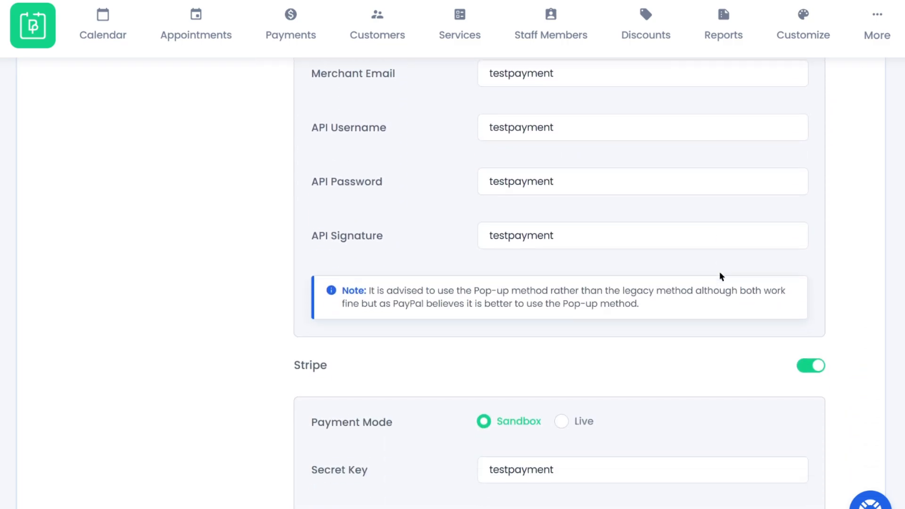
{"action": "scroll", "coordinate": [565, 405], "scroll_direction": "up", "scroll_amount": 12}
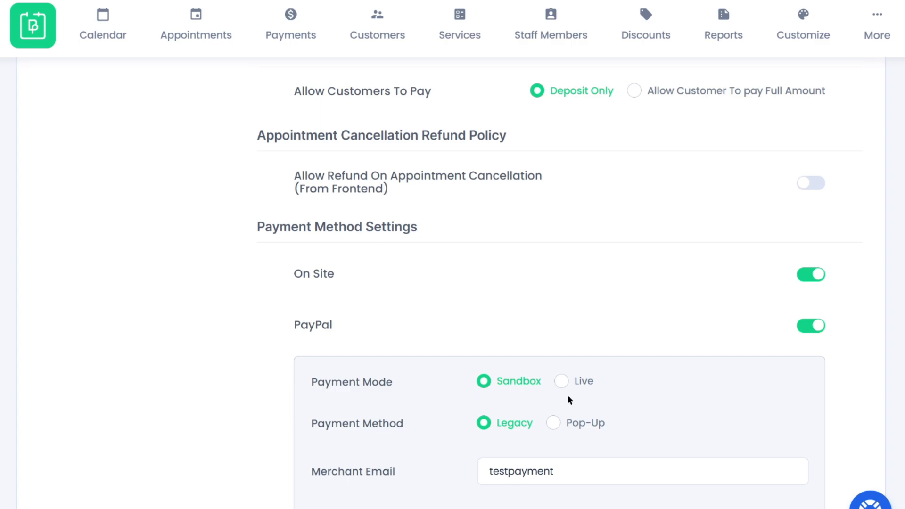
{"action": "left_click", "coordinate": [562, 381]}
{"action": "left_click", "coordinate": [503, 381]}
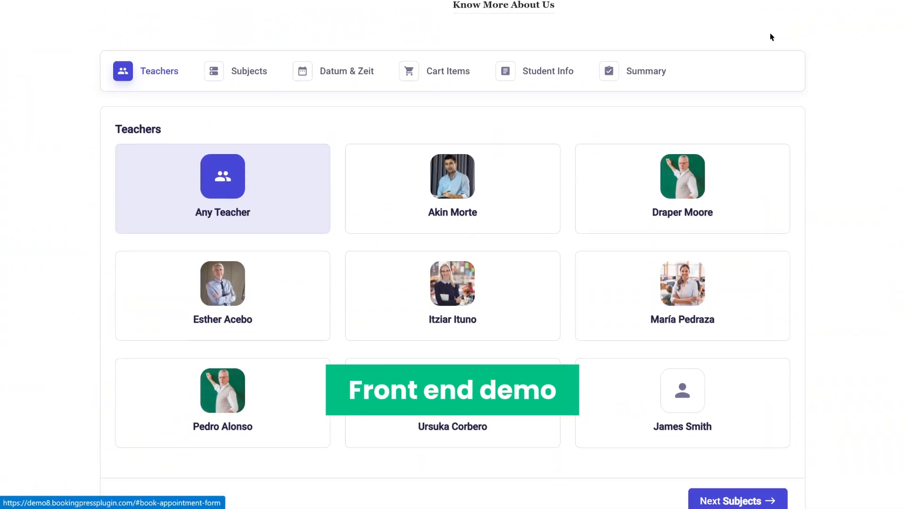
Start a booking on the front-end demo site with Any Teacher, the Mathematics subject without extras and a 2 Hours duration.
{"action": "scroll", "coordinate": [470, 188], "scroll_direction": "up", "scroll_amount": 2}
{"action": "left_click", "coordinate": [249, 157]}
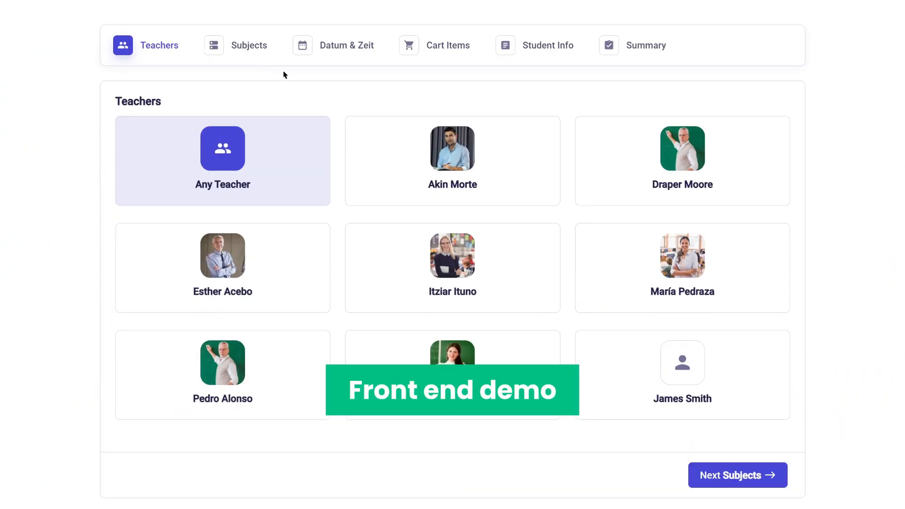
{"action": "scroll", "coordinate": [380, 297], "scroll_direction": "down", "scroll_amount": 1}
{"action": "scroll", "coordinate": [380, 297], "scroll_direction": "down", "scroll_amount": 2}
{"action": "left_click", "coordinate": [397, 184]}
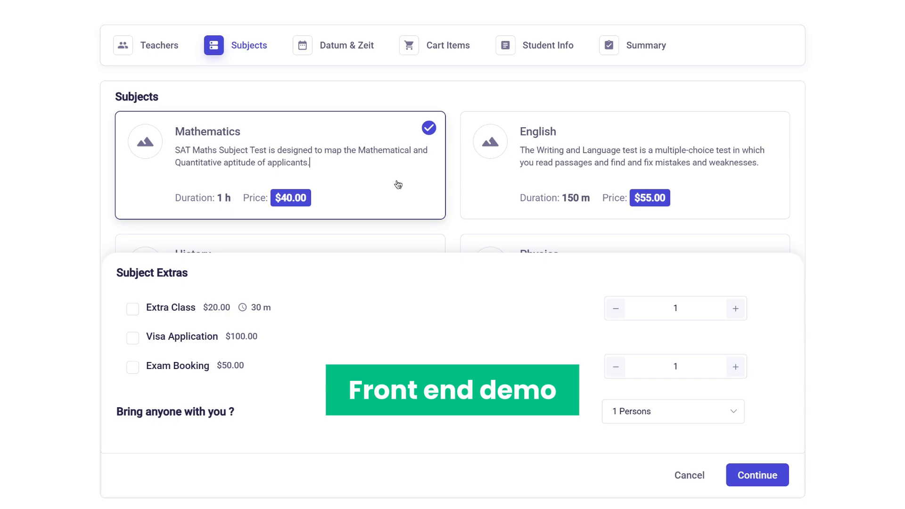
{"action": "left_click", "coordinate": [753, 476]}
{"action": "left_click", "coordinate": [313, 296]}
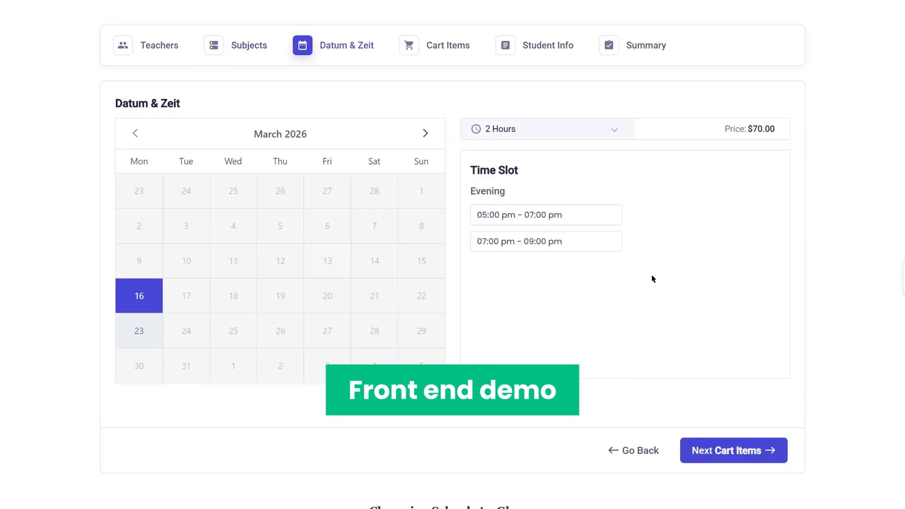
Proceed with the March 16, 2026, 05:00 pm - 07:00 pm slot through the cart and student info to the booking summary.
{"action": "left_click", "coordinate": [756, 442]}
{"action": "left_click", "coordinate": [721, 449]}
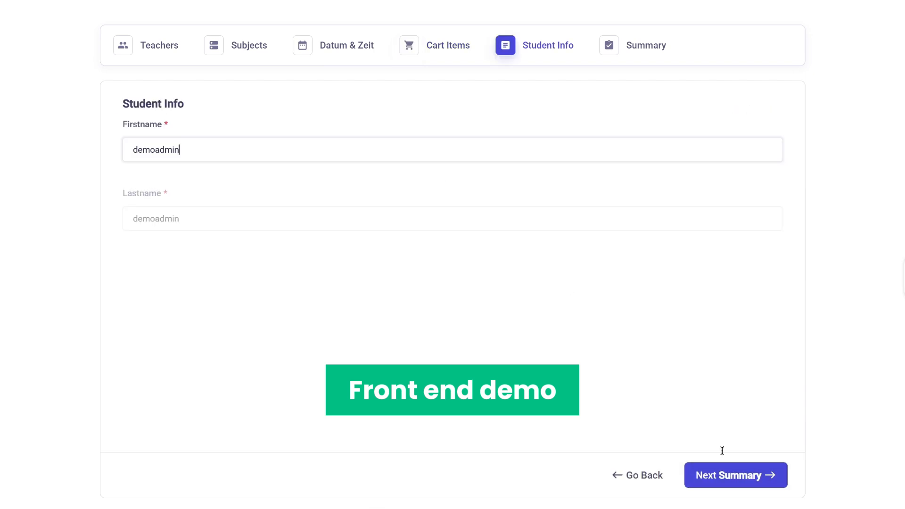
{"action": "left_click", "coordinate": [722, 477]}
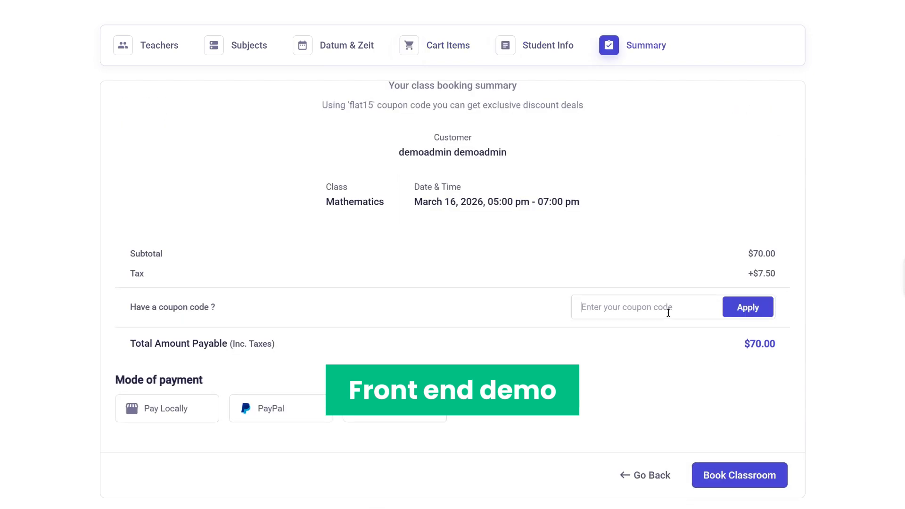
Apply the coupon code SALE50 to the Mathematics booking and submit the classroom booking for payment through PayPal.
{"action": "left_click", "coordinate": [666, 308]}
{"action": "type", "text": "SALE50"}
{"action": "left_click", "coordinate": [751, 309]}
{"action": "left_click", "coordinate": [736, 479]}
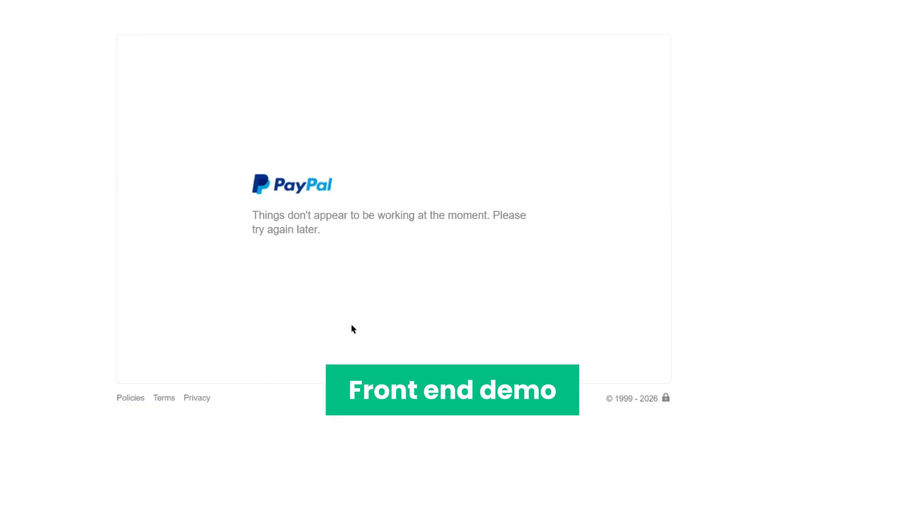
Switch to the BookingPress admin and look over the Additional Modules, including Staff Member, Coupon Management, Deposit Payment and Multiple Quantity.
{"action": "left_click", "coordinate": [394, 18]}
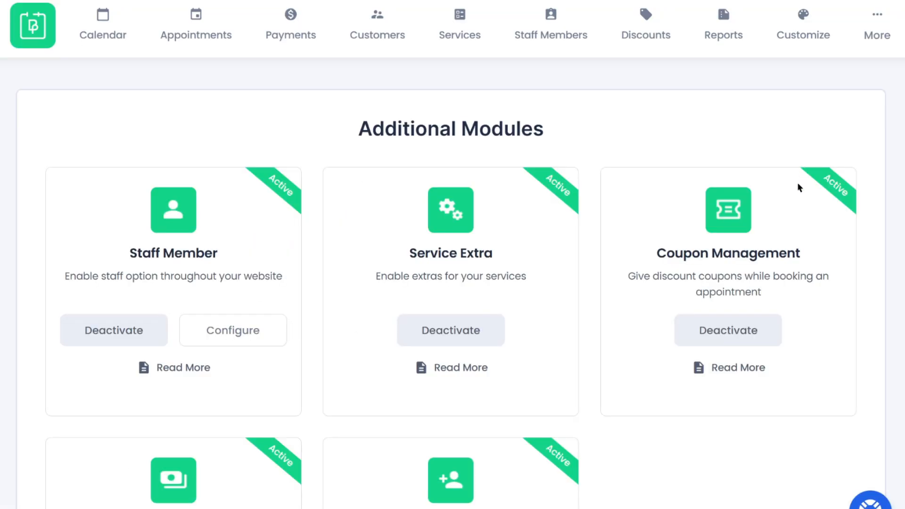
{"action": "scroll", "coordinate": [779, 257], "scroll_direction": "down", "scroll_amount": 7}
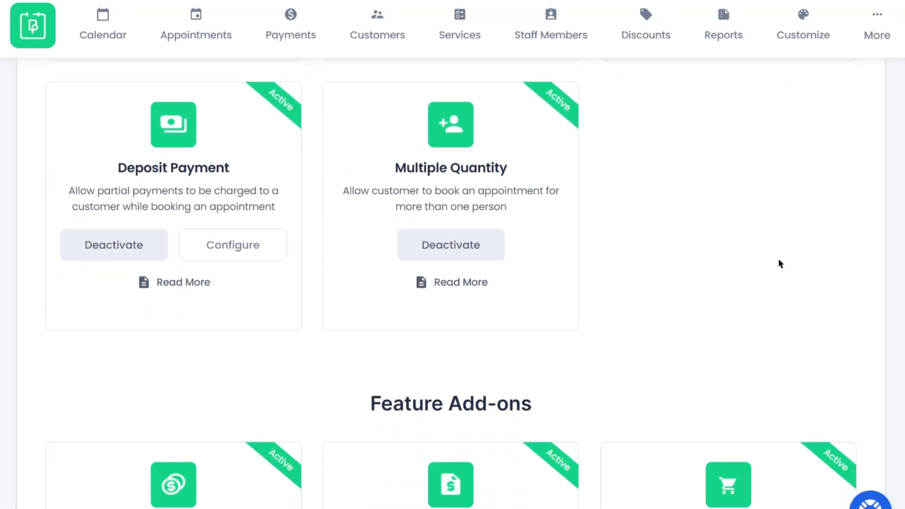
{"action": "scroll", "coordinate": [778, 258], "scroll_direction": "up", "scroll_amount": 5}
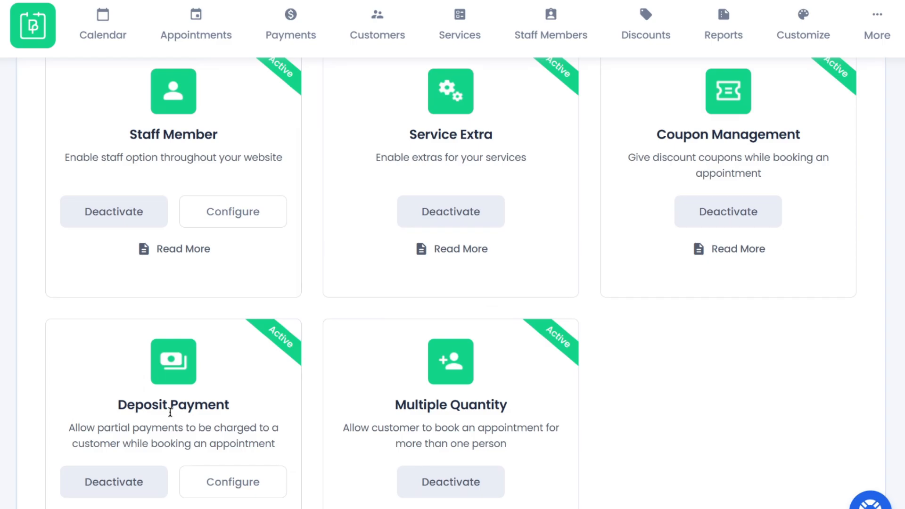
{"action": "scroll", "coordinate": [177, 397], "scroll_direction": "down", "scroll_amount": 3}
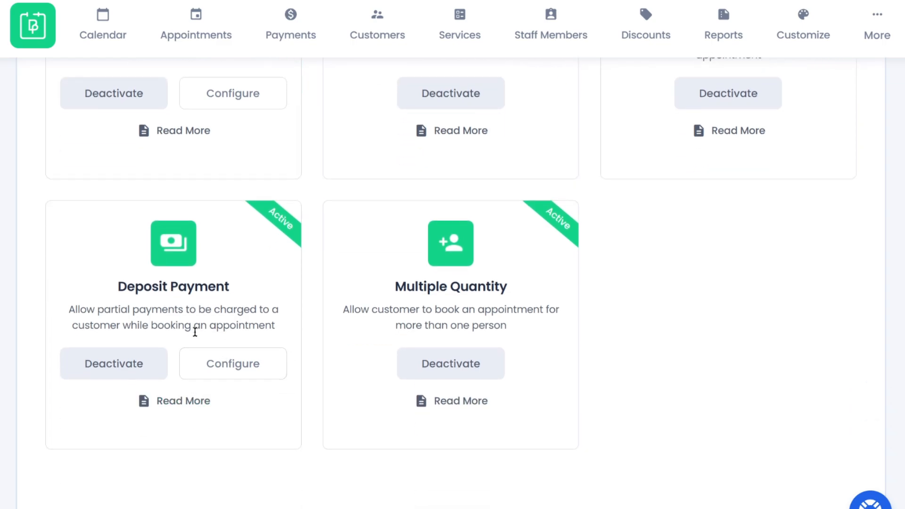
{"action": "scroll", "coordinate": [432, 344], "scroll_direction": "up", "scroll_amount": 3}
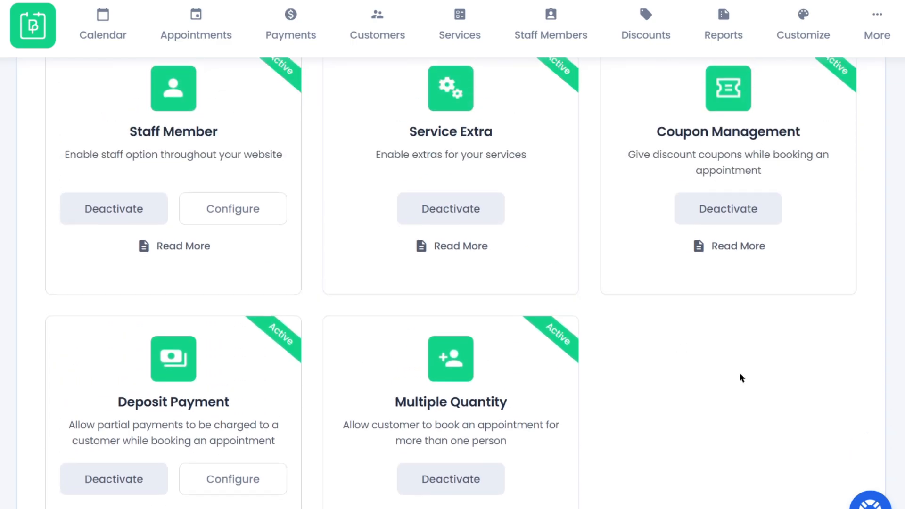
Browse the Feature Add-ons from Tax, Invoice and Cart through to Ratings and Review and Roles & Capabilities.
{"action": "scroll", "coordinate": [739, 374], "scroll_direction": "down", "scroll_amount": 13}
{"action": "scroll", "coordinate": [739, 372], "scroll_direction": "down", "scroll_amount": 3}
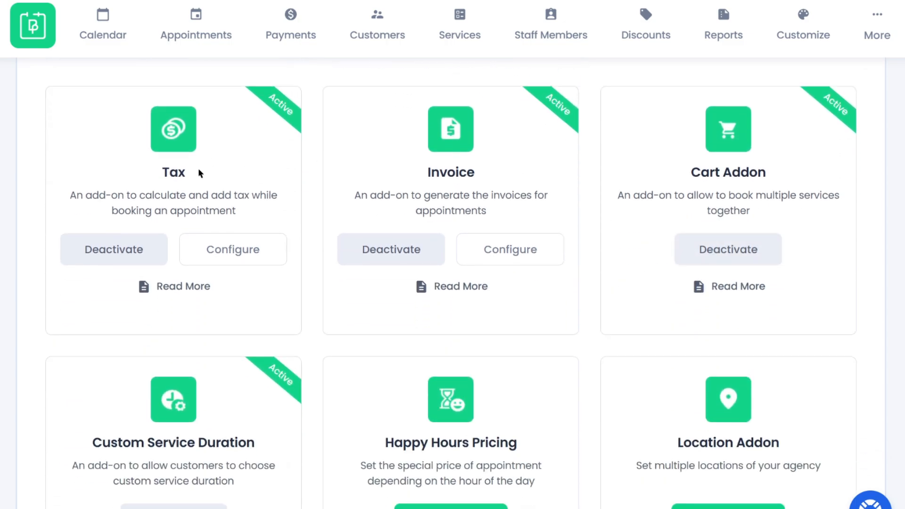
{"action": "scroll", "coordinate": [792, 211], "scroll_direction": "down", "scroll_amount": 3}
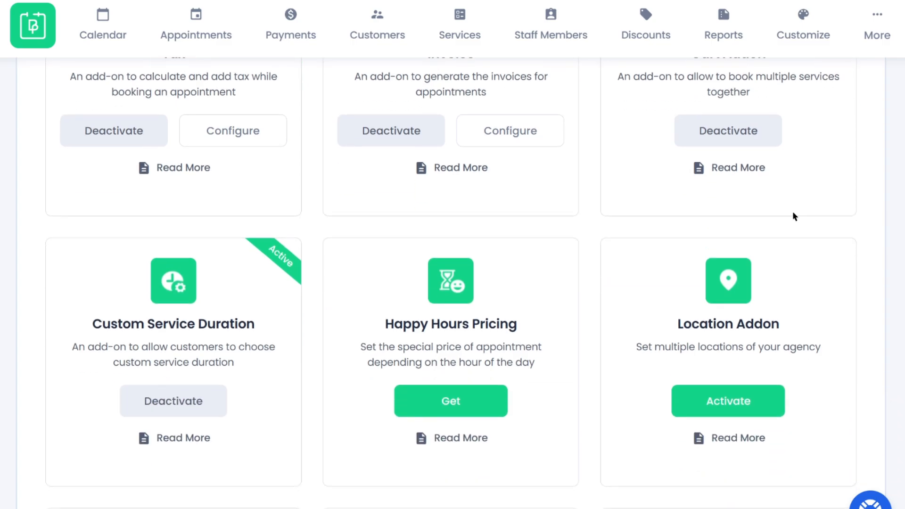
{"action": "scroll", "coordinate": [764, 234], "scroll_direction": "down", "scroll_amount": 3}
{"action": "scroll", "coordinate": [764, 234], "scroll_direction": "down", "scroll_amount": 6}
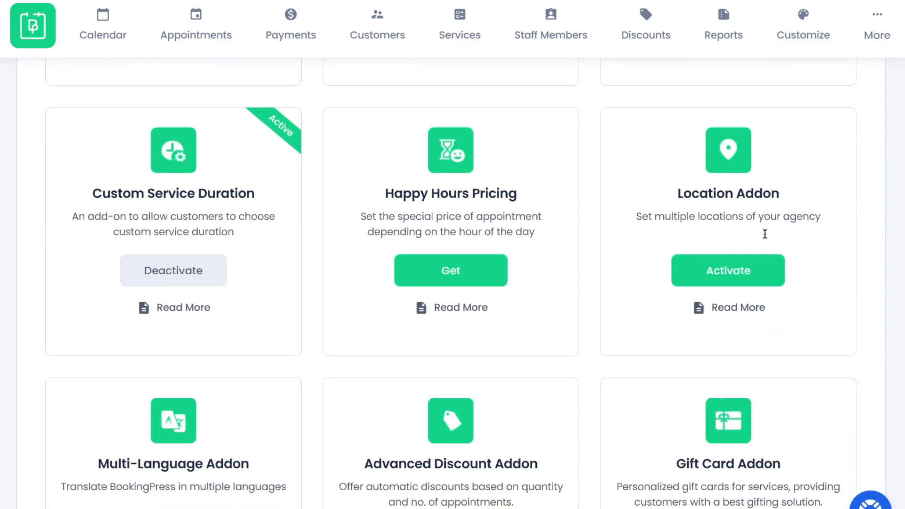
{"action": "scroll", "coordinate": [764, 235], "scroll_direction": "down", "scroll_amount": 15}
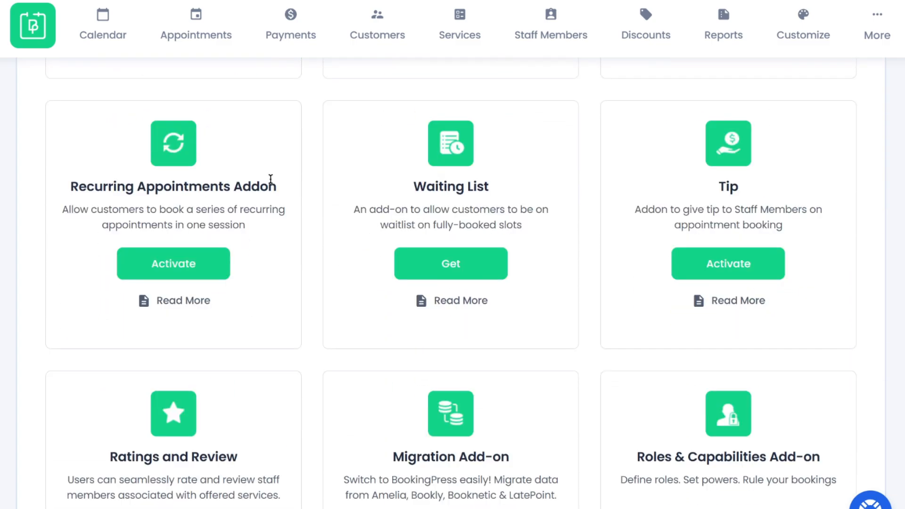
{"action": "scroll", "coordinate": [664, 218], "scroll_direction": "down", "scroll_amount": 9}
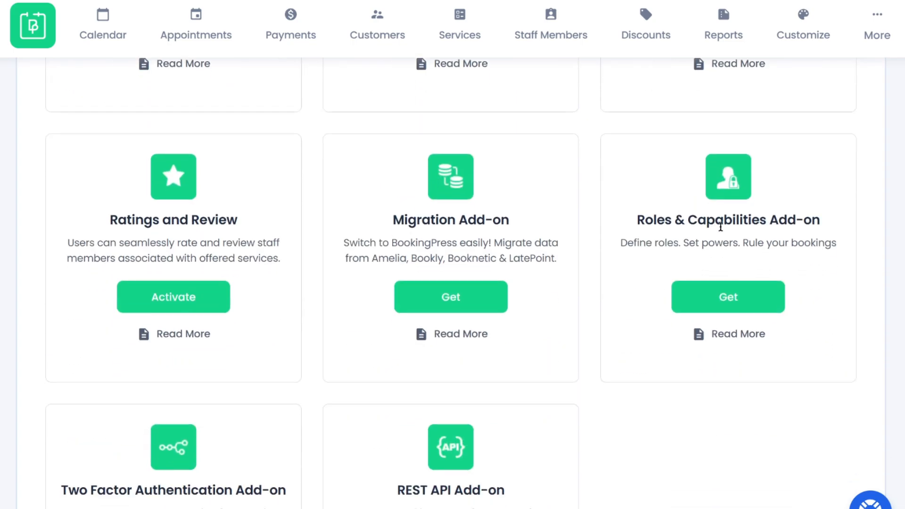
Go back over the Multi Staff, Multi Service and Waiting List add-ons and look through the calendar, Teams and Zoom integrations.
{"action": "scroll", "coordinate": [761, 297], "scroll_direction": "up", "scroll_amount": 18}
{"action": "scroll", "coordinate": [754, 294], "scroll_direction": "down", "scroll_amount": 7}
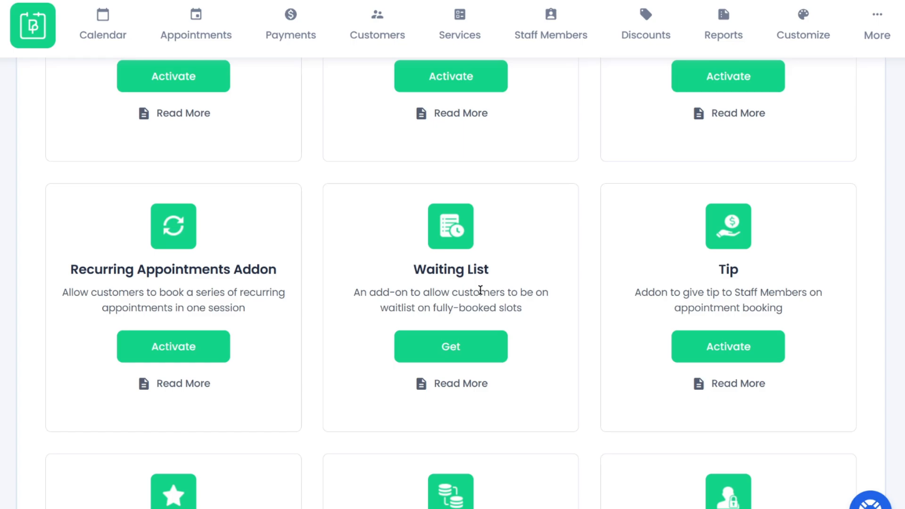
{"action": "scroll", "coordinate": [480, 289], "scroll_direction": "up", "scroll_amount": 6}
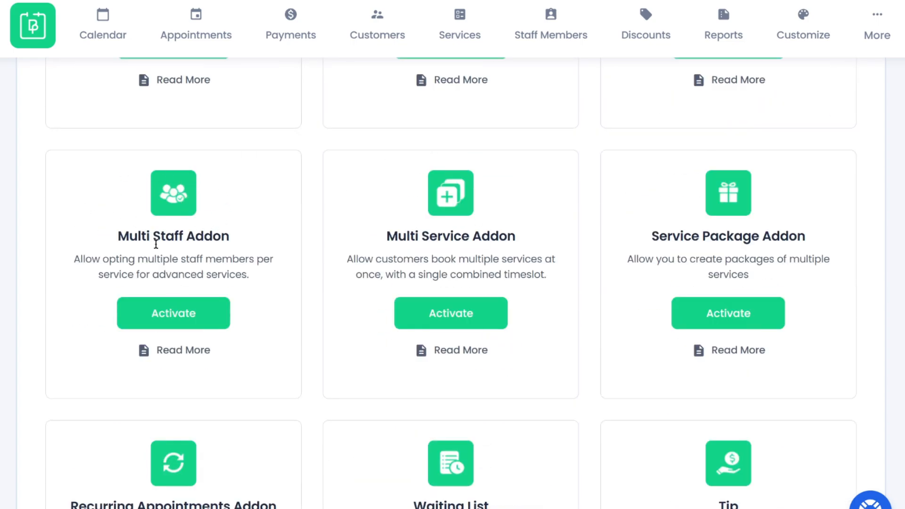
{"action": "scroll", "coordinate": [465, 255], "scroll_direction": "down", "scroll_amount": 3}
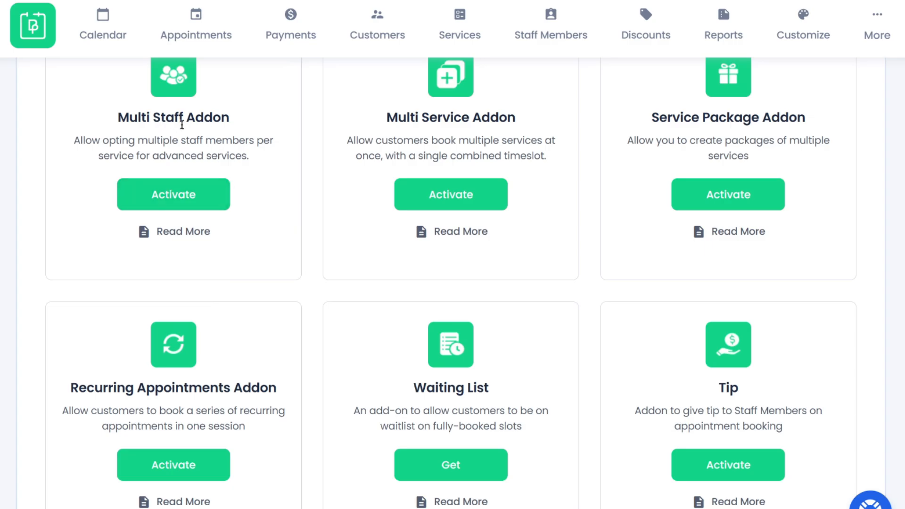
{"action": "scroll", "coordinate": [613, 419], "scroll_direction": "down", "scroll_amount": 8}
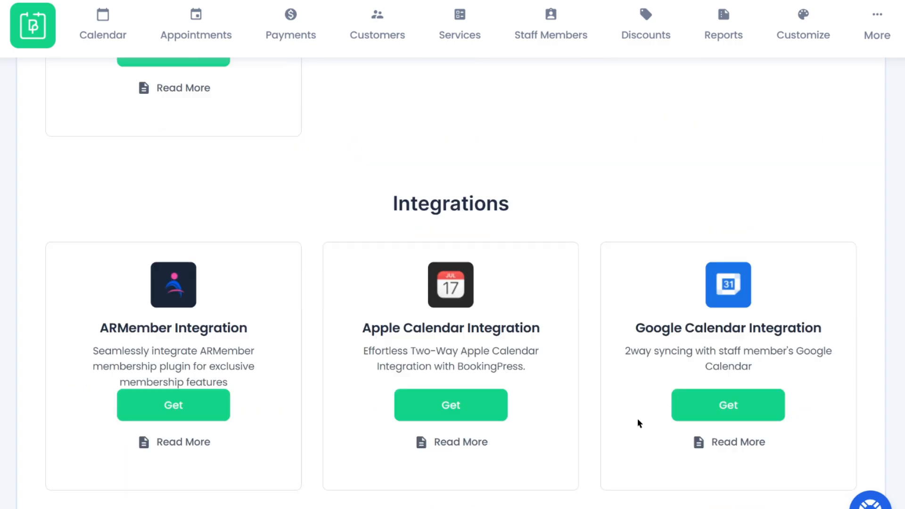
{"action": "scroll", "coordinate": [637, 419], "scroll_direction": "down", "scroll_amount": 5}
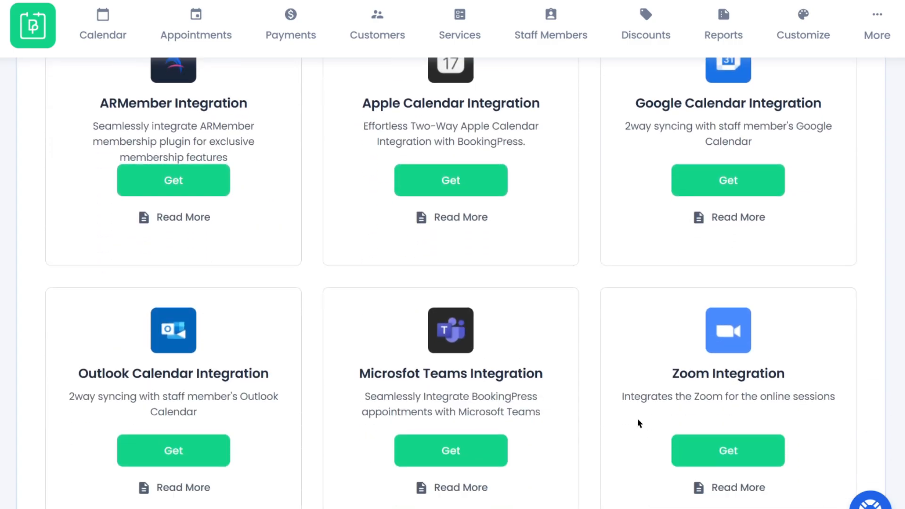
Browse the remaining integrations from calendars, Teams and Zoom through n8n, Zapier and Mailchimp to SMS, WhatsApp, Telegram, captcha and Conversion Tracking.
{"action": "scroll", "coordinate": [709, 242], "scroll_direction": "up", "scroll_amount": 3}
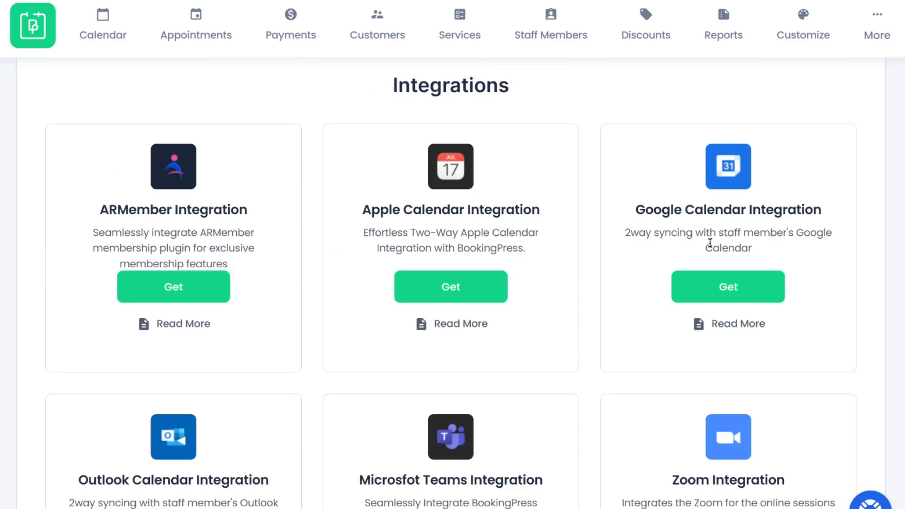
{"action": "scroll", "coordinate": [709, 242], "scroll_direction": "down", "scroll_amount": 5}
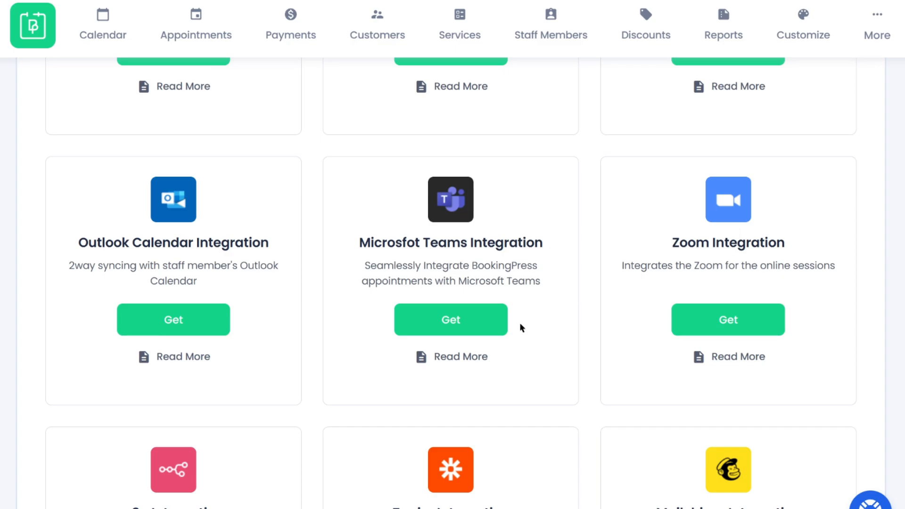
{"action": "scroll", "coordinate": [516, 327], "scroll_direction": "down", "scroll_amount": 3}
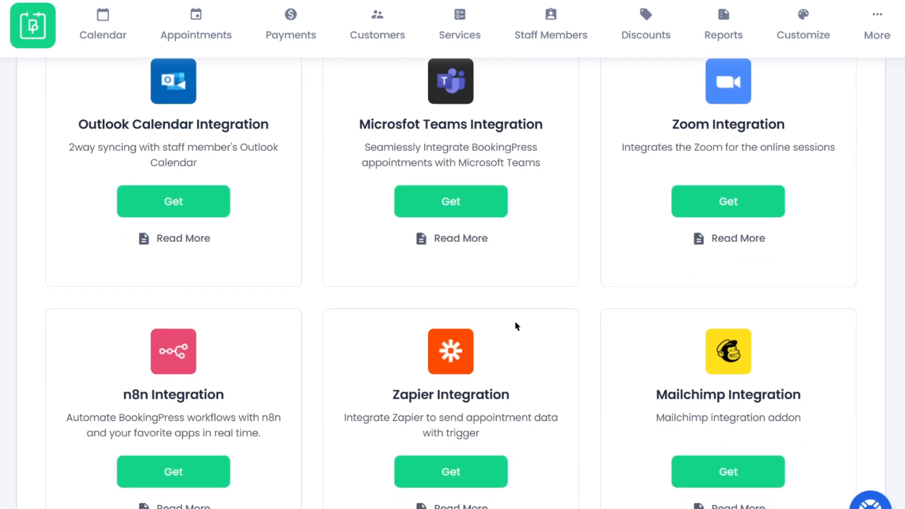
{"action": "scroll", "coordinate": [515, 325], "scroll_direction": "down", "scroll_amount": 8}
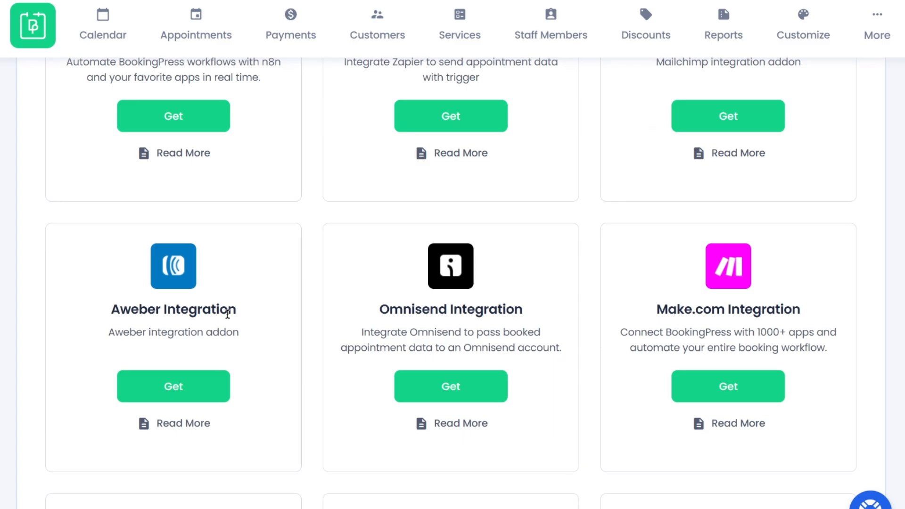
{"action": "scroll", "coordinate": [228, 314], "scroll_direction": "down", "scroll_amount": 5}
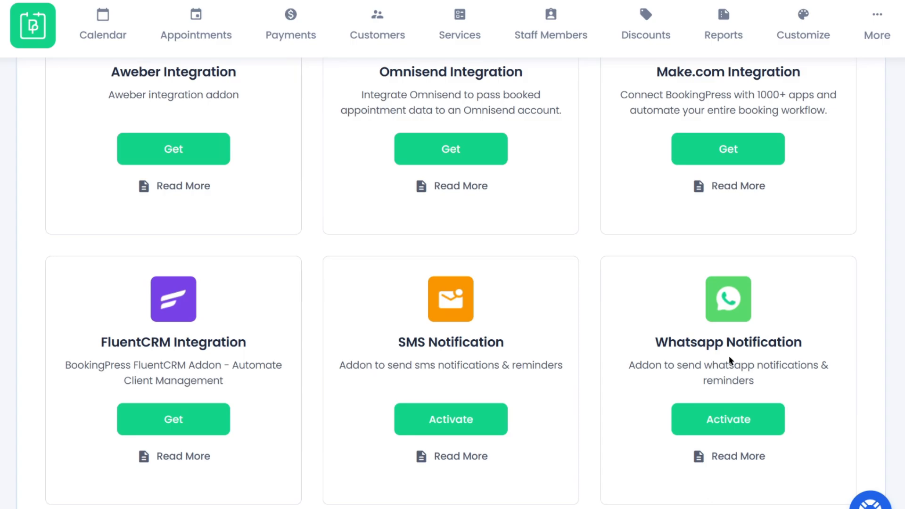
{"action": "scroll", "coordinate": [729, 360], "scroll_direction": "down", "scroll_amount": 5}
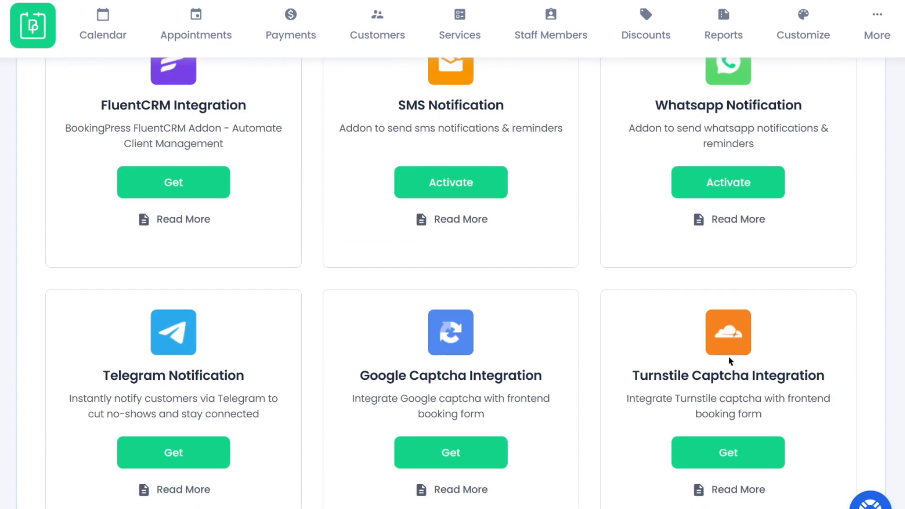
{"action": "scroll", "coordinate": [730, 361], "scroll_direction": "down", "scroll_amount": 5}
{"action": "scroll", "coordinate": [729, 361], "scroll_direction": "down", "scroll_amount": 3}
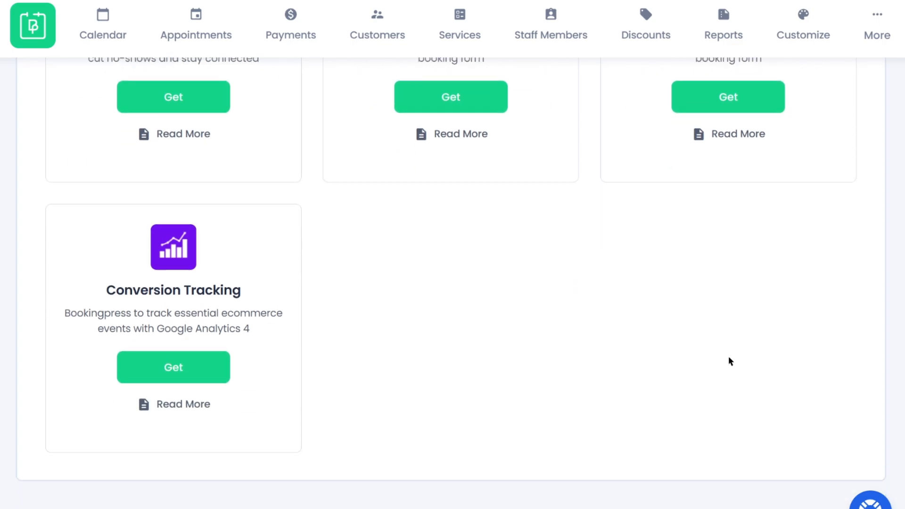
{"action": "scroll", "coordinate": [729, 361], "scroll_direction": "up", "scroll_amount": 15}
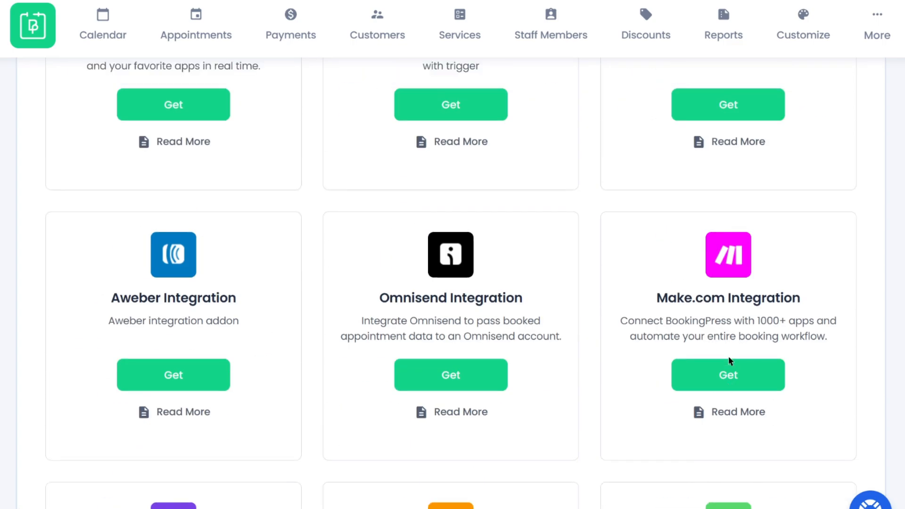
{"action": "scroll", "coordinate": [730, 362], "scroll_direction": "up", "scroll_amount": 8}
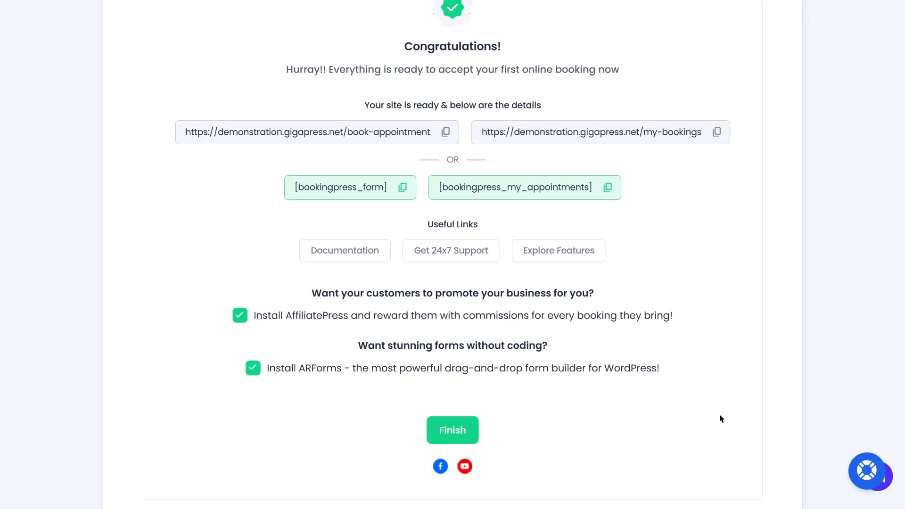
Look over the setup wizard's Ready page and the booking form on the published Book an Appointment page.
{"action": "scroll", "coordinate": [720, 418], "scroll_direction": "up", "scroll_amount": 2}
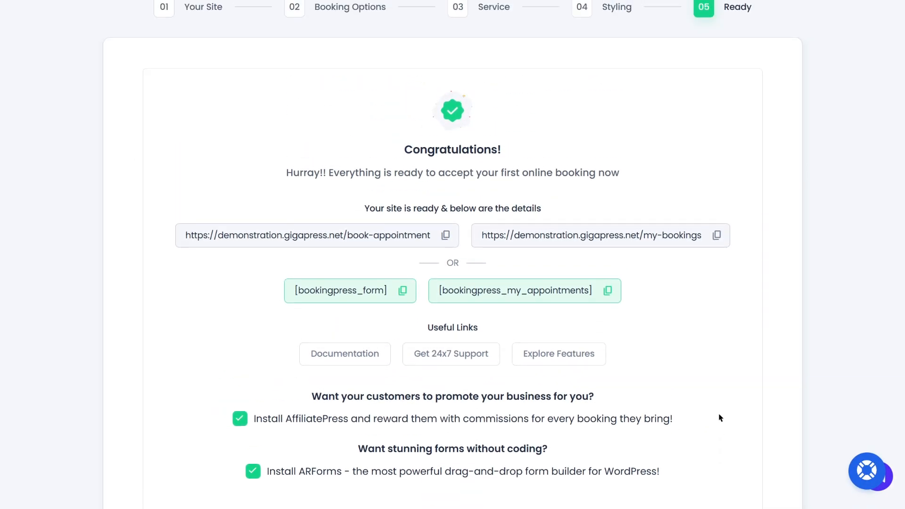
{"action": "scroll", "coordinate": [719, 418], "scroll_direction": "up", "scroll_amount": 2}
{"action": "scroll", "coordinate": [718, 416], "scroll_direction": "down", "scroll_amount": 2}
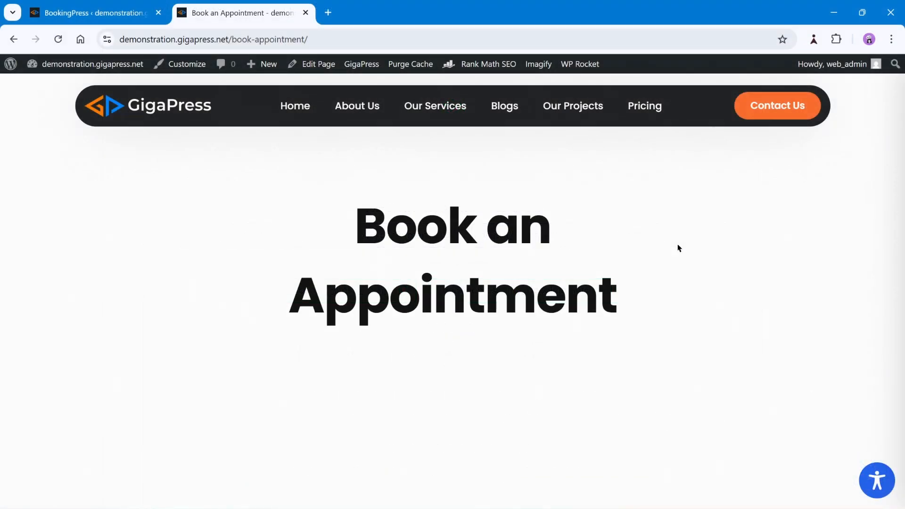
{"action": "scroll", "coordinate": [677, 247], "scroll_direction": "down", "scroll_amount": 4}
{"action": "scroll", "coordinate": [678, 247], "scroll_direction": "down", "scroll_amount": 5}
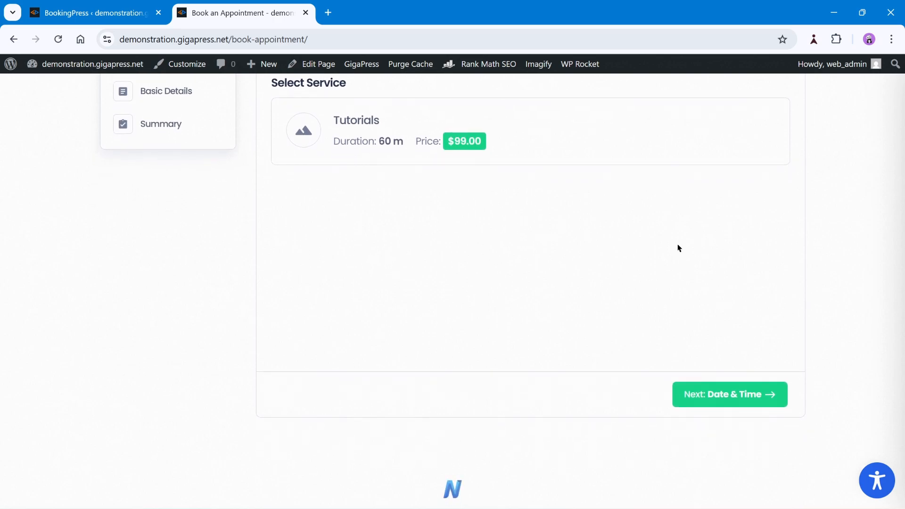
{"action": "scroll", "coordinate": [707, 287], "scroll_direction": "down", "scroll_amount": 1}
{"action": "scroll", "coordinate": [714, 304], "scroll_direction": "up", "scroll_amount": 6}
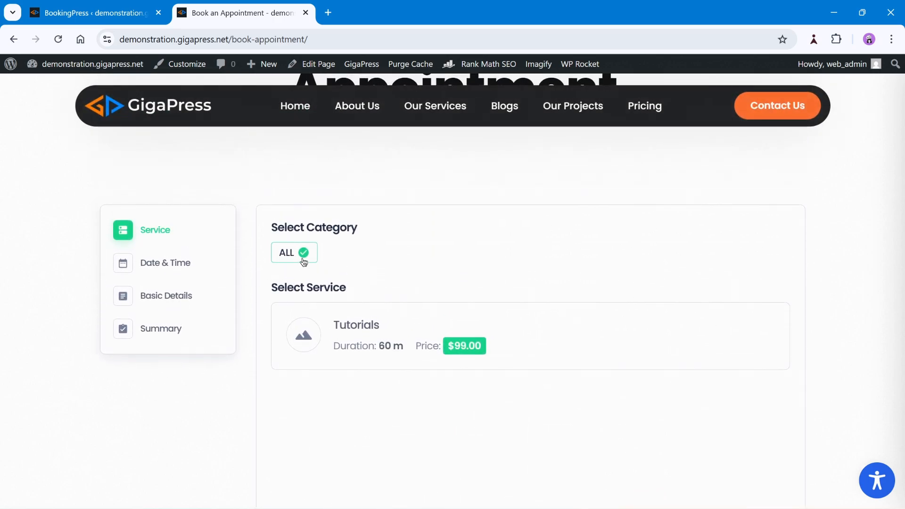
Try to open the Date & Time, Basic Details and Summary stages of the booking form without a service selected.
{"action": "left_click", "coordinate": [172, 263]}
{"action": "left_click", "coordinate": [173, 154]}
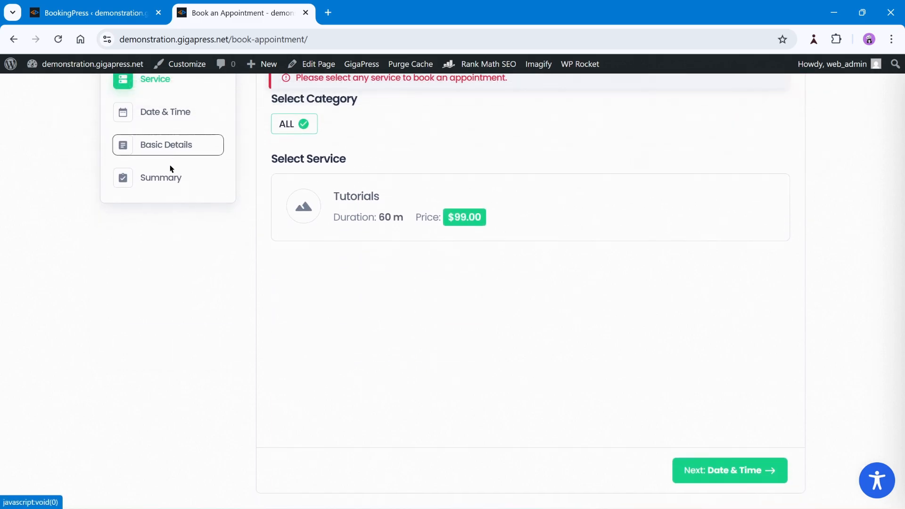
{"action": "left_click", "coordinate": [173, 186]}
{"action": "scroll", "coordinate": [235, 301], "scroll_direction": "up", "scroll_amount": 2}
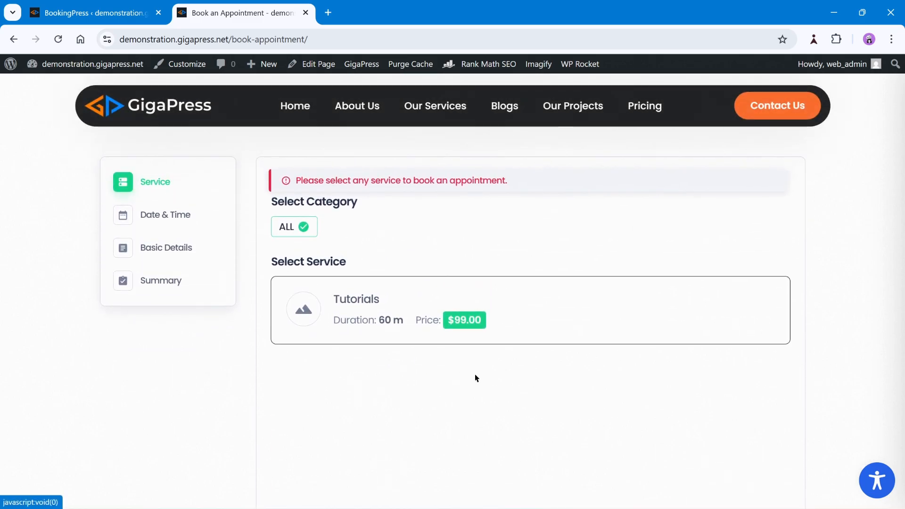
{"action": "scroll", "coordinate": [476, 376], "scroll_direction": "up", "scroll_amount": 4}
{"action": "scroll", "coordinate": [569, 427], "scroll_direction": "down", "scroll_amount": 3}
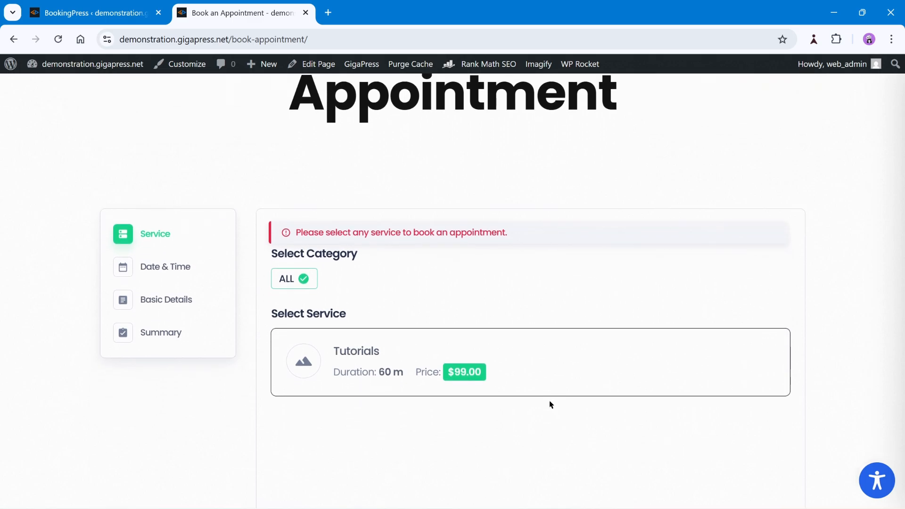
Select the Tutorials service in the booking form and continue to the Date & Time stage.
{"action": "left_click", "coordinate": [551, 358]}
{"action": "scroll", "coordinate": [798, 336], "scroll_direction": "down", "scroll_amount": 1}
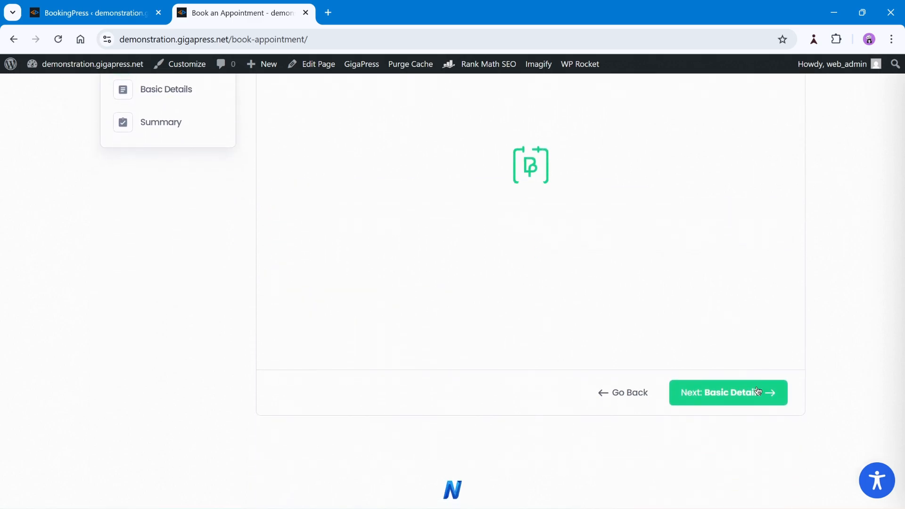
{"action": "scroll", "coordinate": [734, 345], "scroll_direction": "up", "scroll_amount": 2}
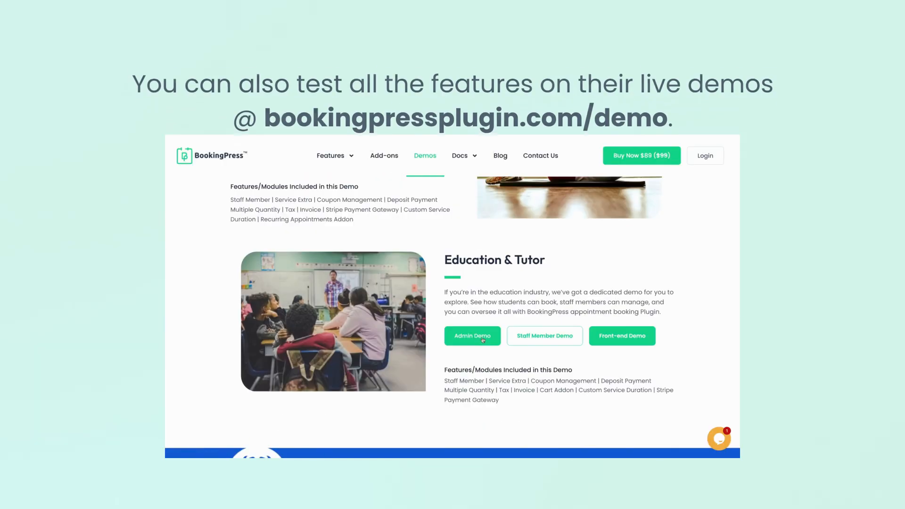
Switch from the BookingPress demos page to the education front-end demo and select History with the Extra Class extra at quantity 2.
{"action": "scroll", "coordinate": [482, 340], "scroll_direction": "up", "scroll_amount": 10}
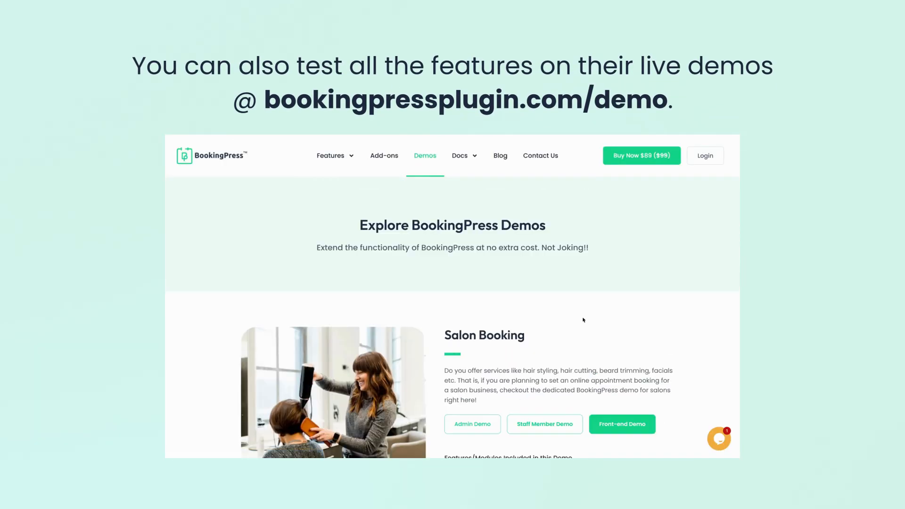
{"action": "scroll", "coordinate": [689, 304], "scroll_direction": "down", "scroll_amount": 4}
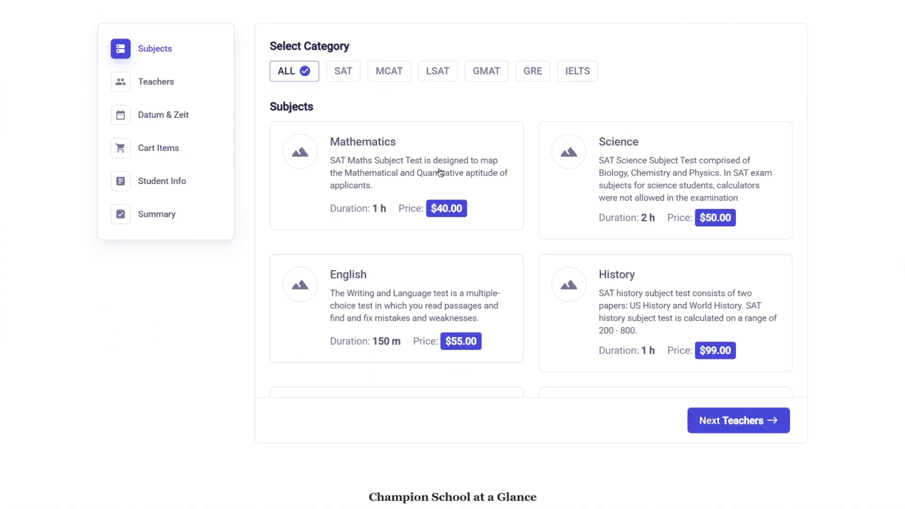
{"action": "left_click", "coordinate": [598, 349]}
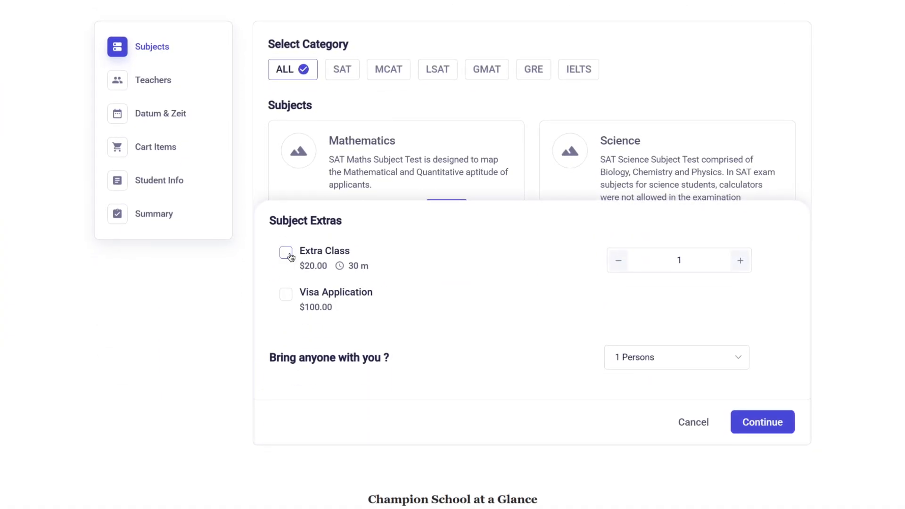
{"action": "left_click", "coordinate": [286, 253]}
{"action": "left_click", "coordinate": [740, 260]}
{"action": "left_click", "coordinate": [760, 422]}
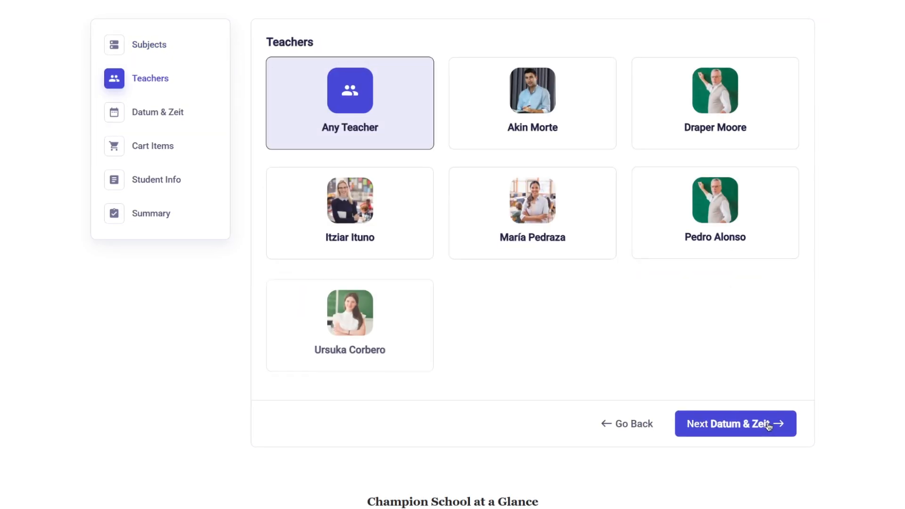
Keep Any Teacher, book the March 16, 2026, 05:00 pm - 07:00 pm slot, and continue through cart and student info to the summary.
{"action": "left_click", "coordinate": [768, 426]}
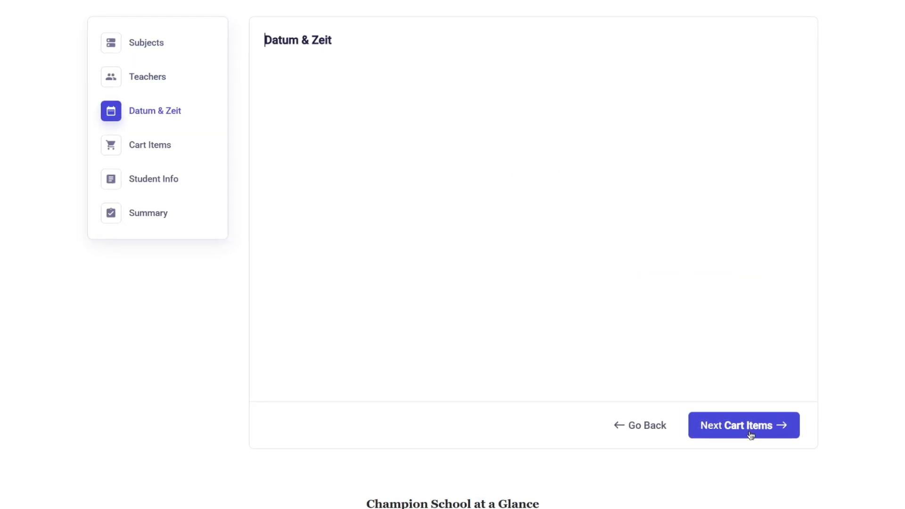
{"action": "left_click", "coordinate": [615, 124]}
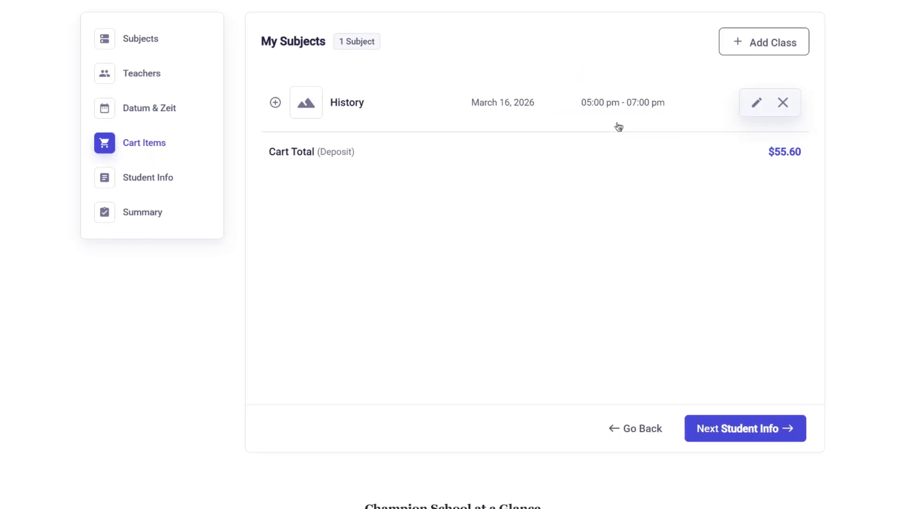
{"action": "left_click", "coordinate": [325, 105]}
{"action": "left_click", "coordinate": [745, 426]}
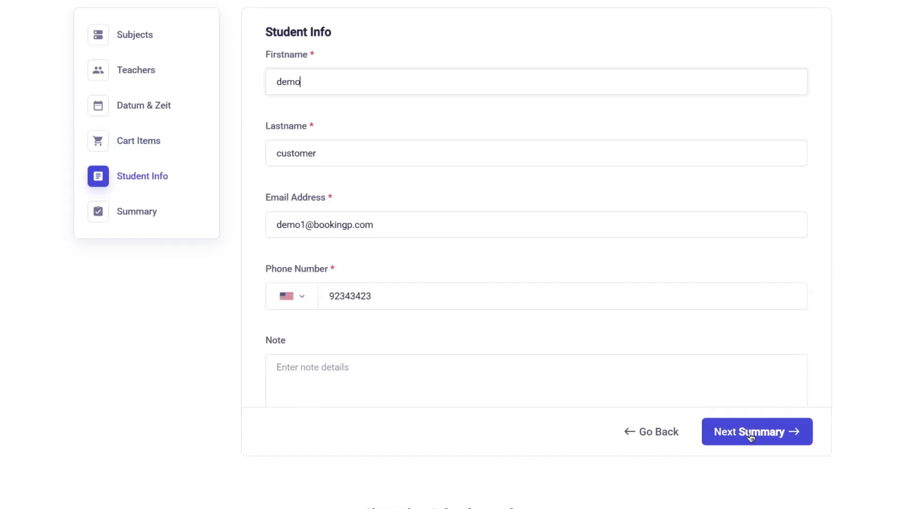
{"action": "left_click", "coordinate": [750, 433]}
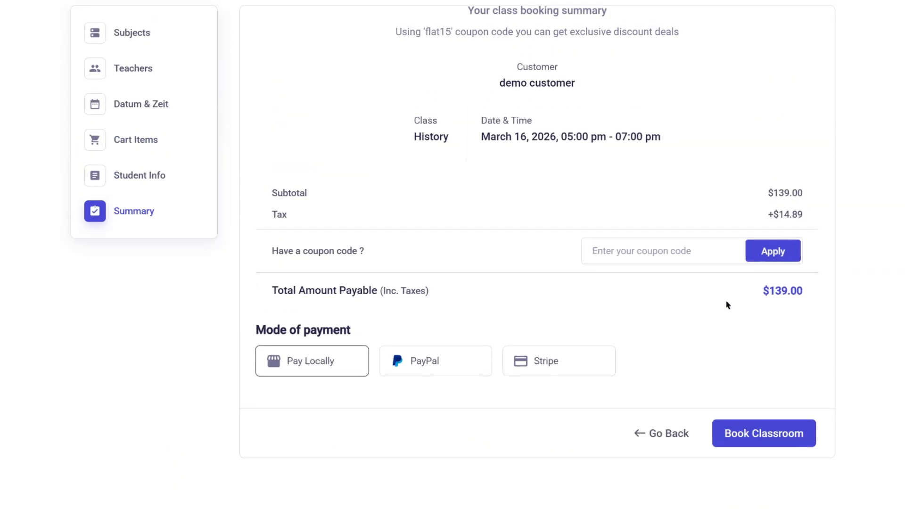
Try the PayPal and Stripe payment modes on the History class booking and settle on PayPal.
{"action": "left_click", "coordinate": [429, 362]}
{"action": "left_click", "coordinate": [530, 362]}
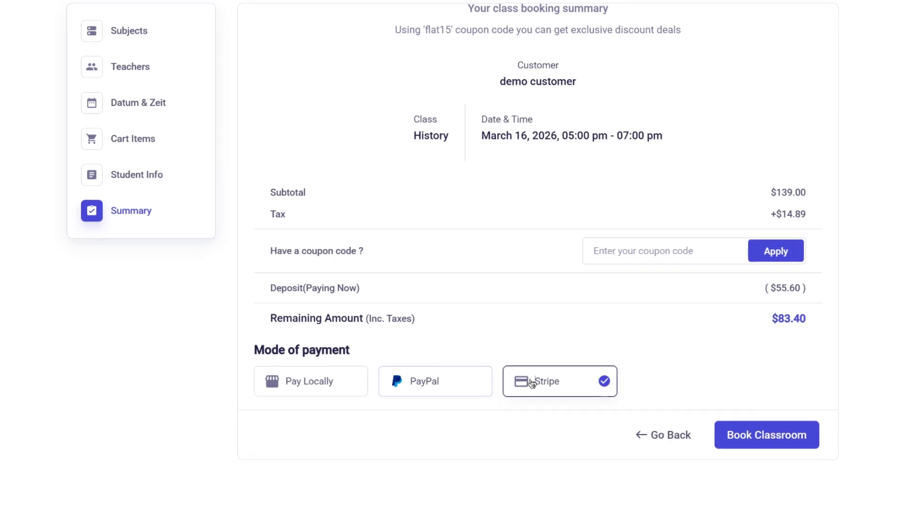
{"action": "left_click", "coordinate": [465, 384]}
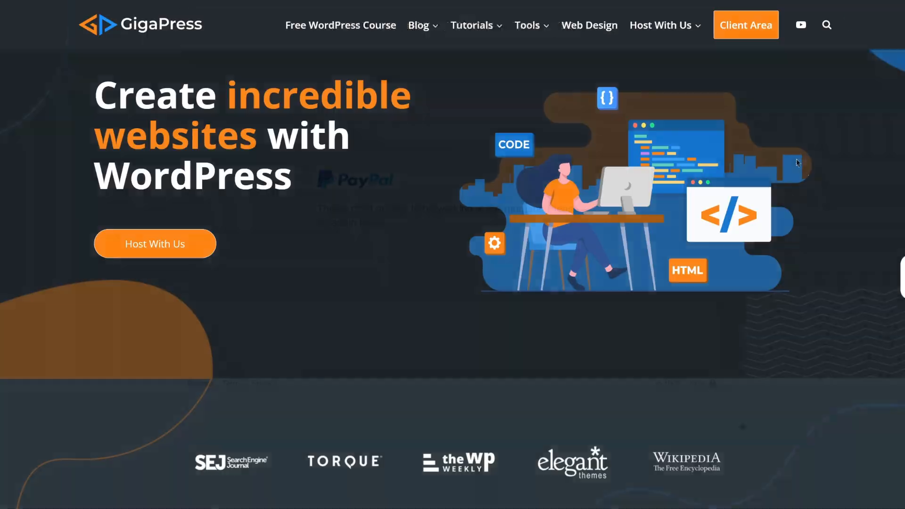
Switch to the GigaPress website, look through its home page and open the WordPress Hosting page.
{"action": "scroll", "coordinate": [796, 165], "scroll_direction": "down", "scroll_amount": 15}
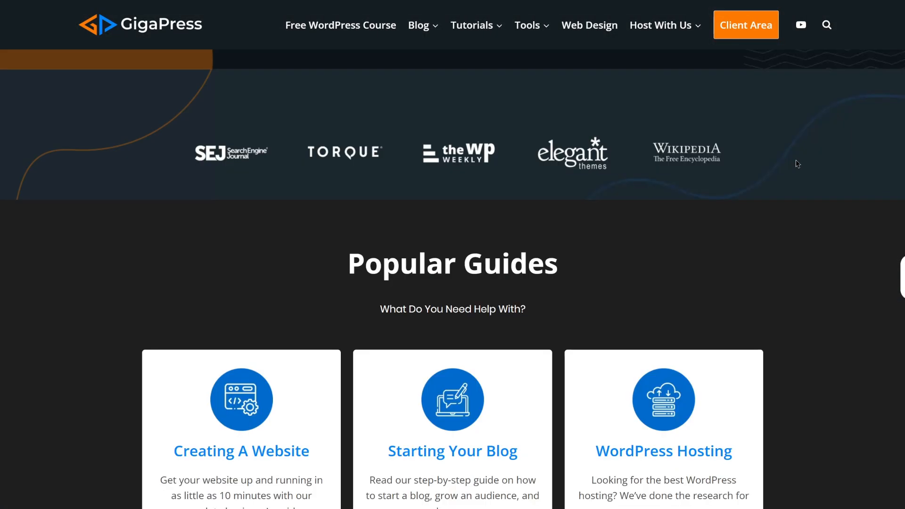
{"action": "scroll", "coordinate": [796, 164], "scroll_direction": "down", "scroll_amount": 8}
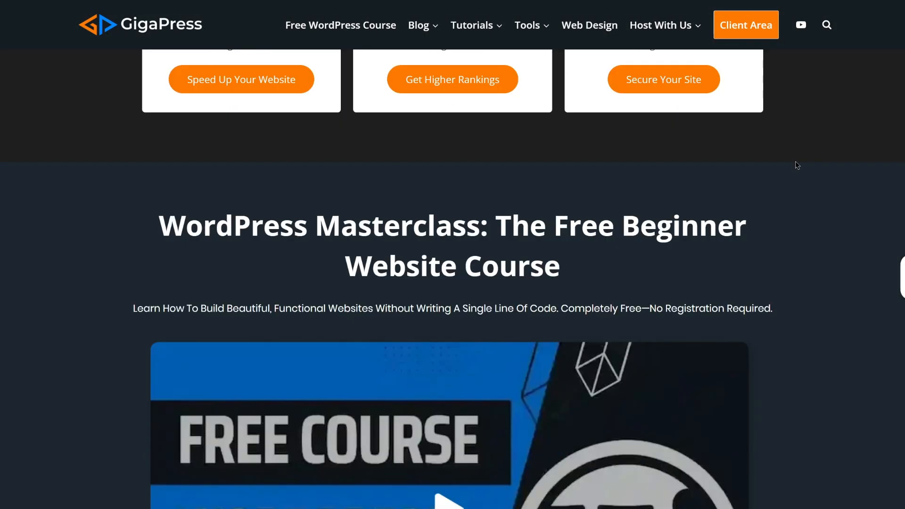
{"action": "scroll", "coordinate": [796, 165], "scroll_direction": "down", "scroll_amount": 8}
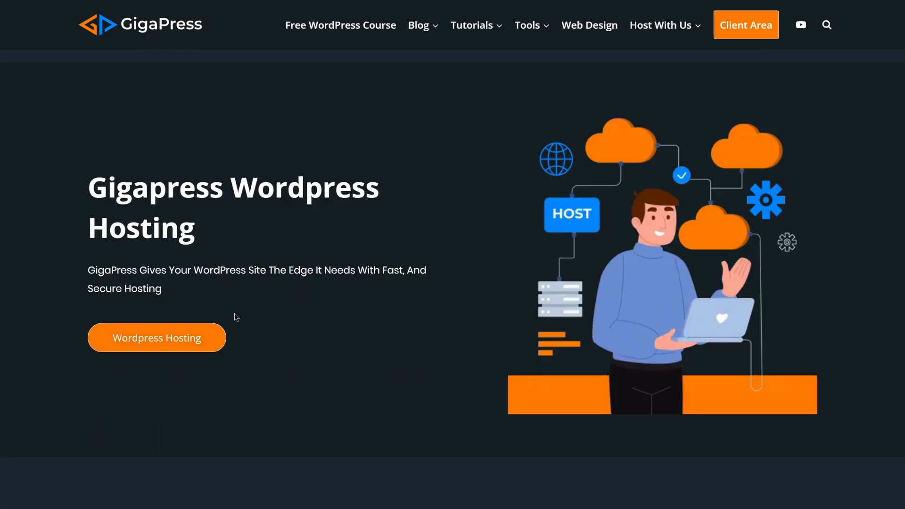
{"action": "left_click", "coordinate": [218, 333]}
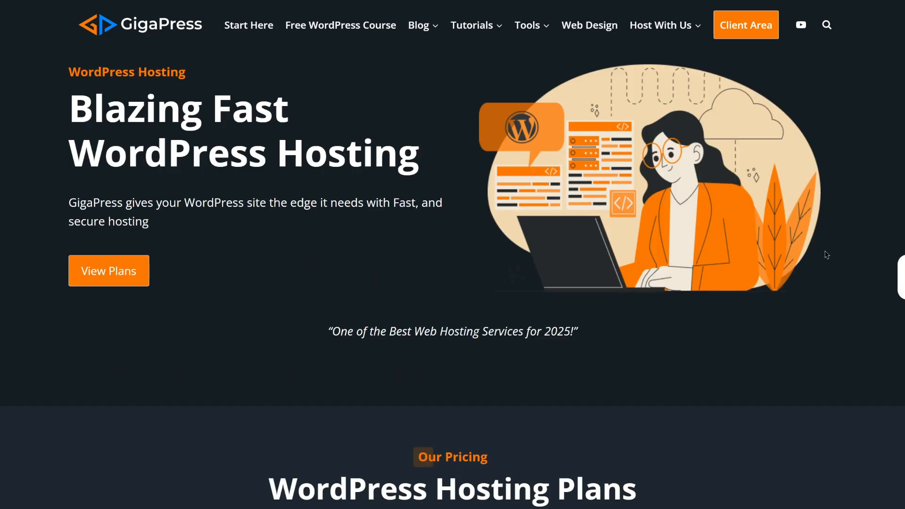